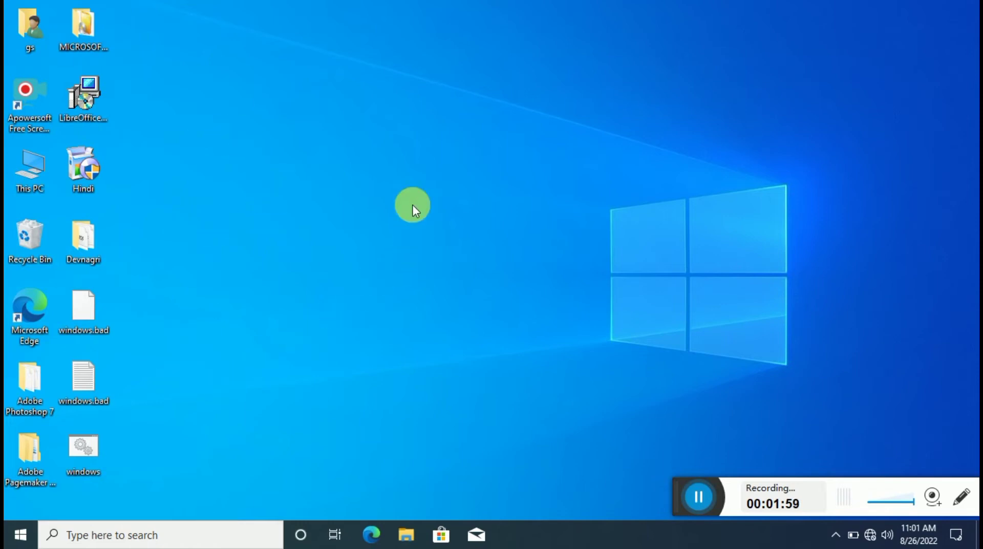
Set the desktop icon view to Large icons.
right_click(414, 163)
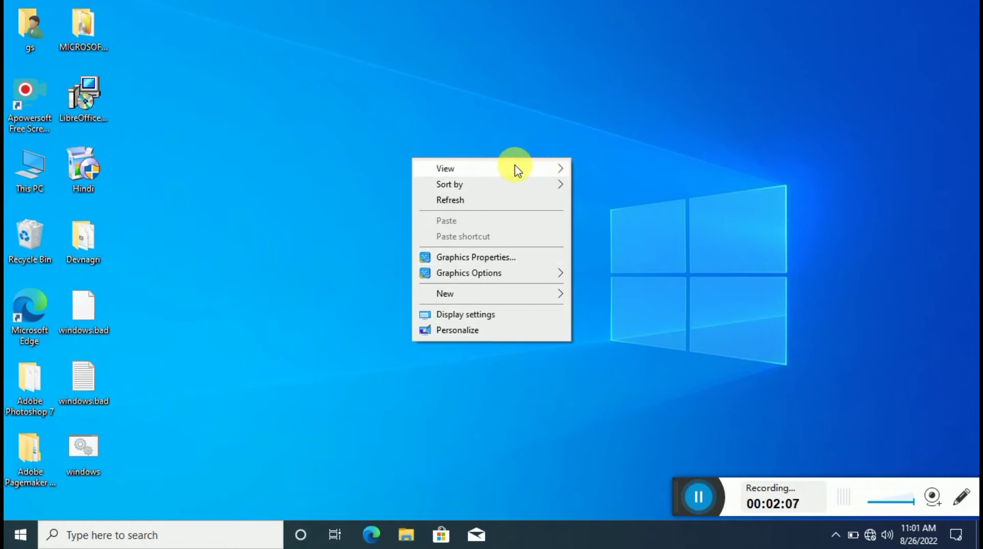
mouse_move(446, 168)
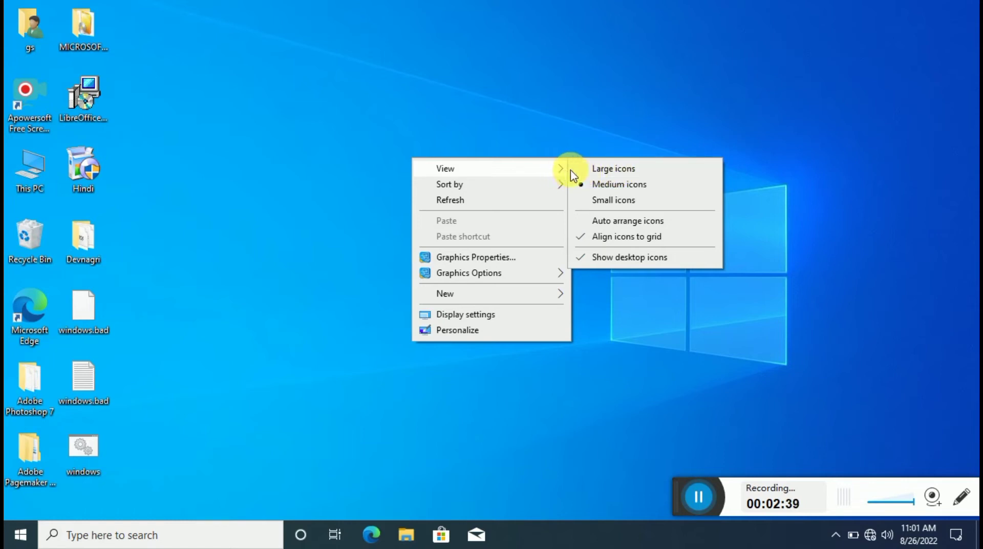
left_click(613, 170)
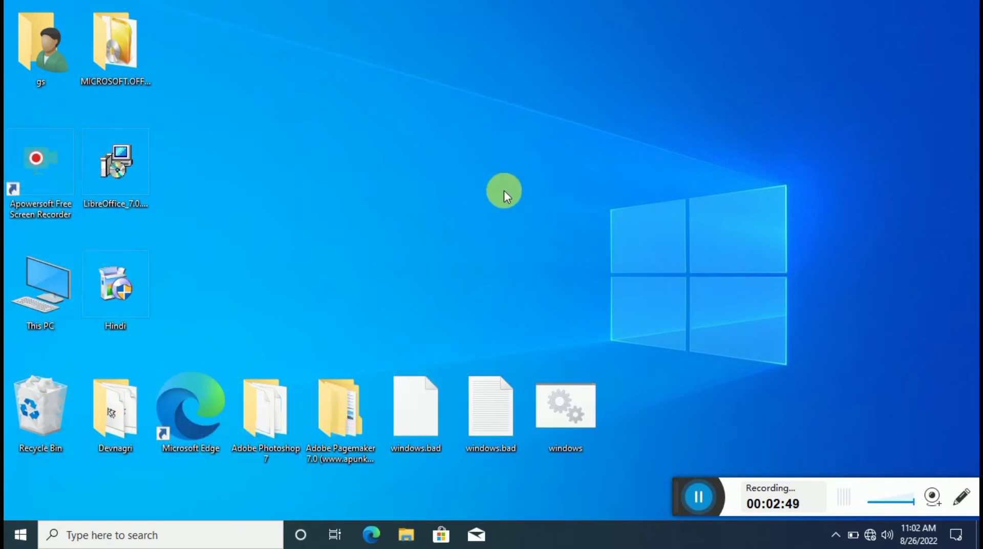
Switch the desktop icon view to Medium icons.
right_click(493, 139)
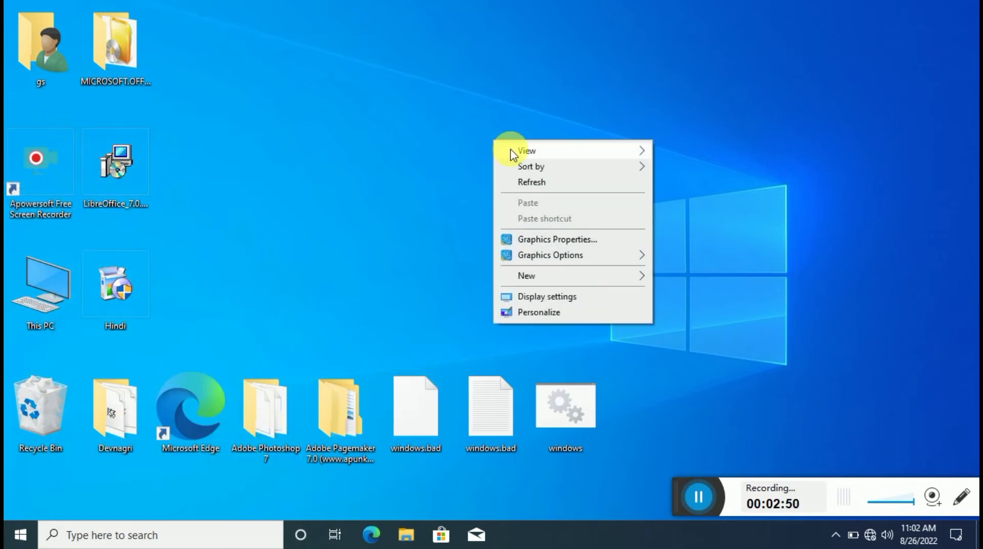
mouse_move(513, 151)
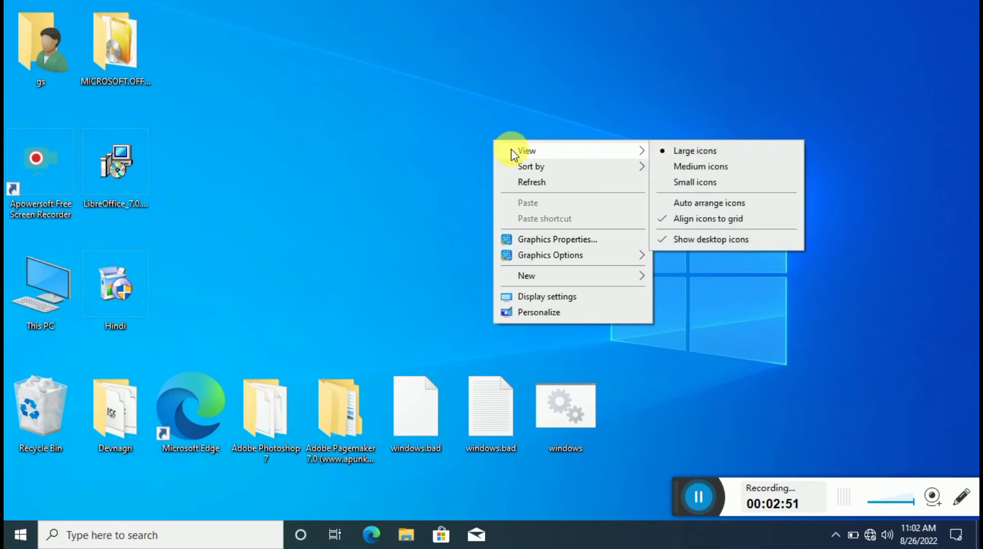
left_click(709, 170)
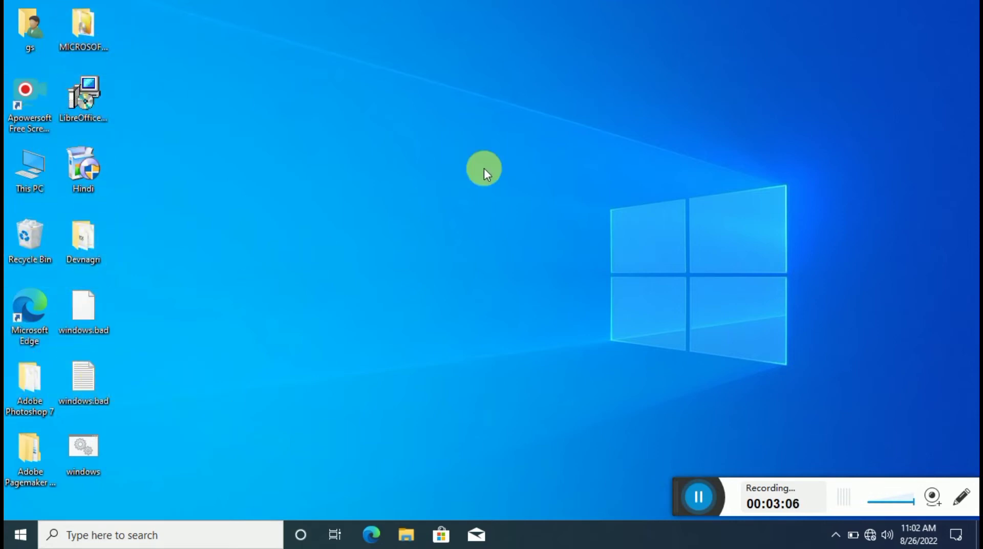
Change the desktop icon view to Small icons.
right_click(486, 115)
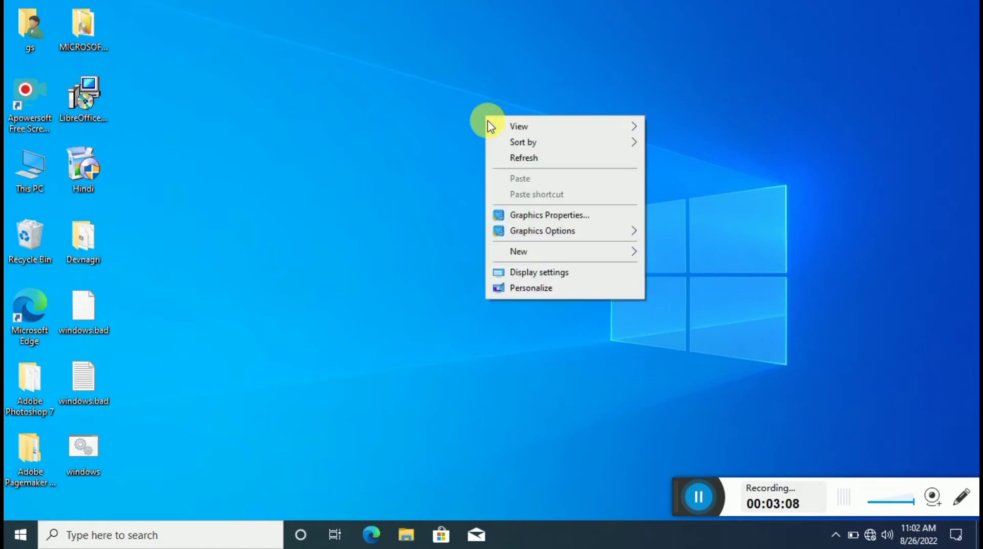
mouse_move(512, 126)
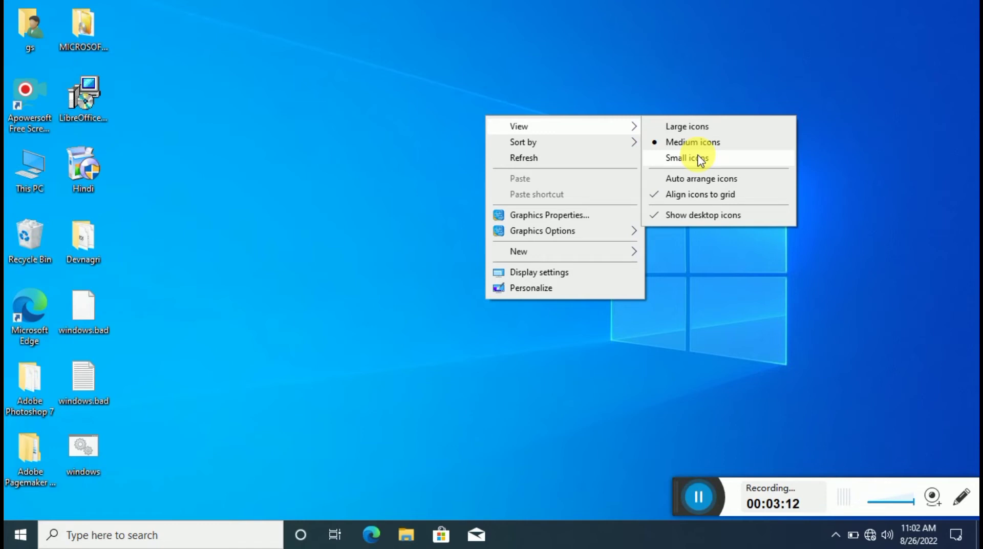
left_click(700, 159)
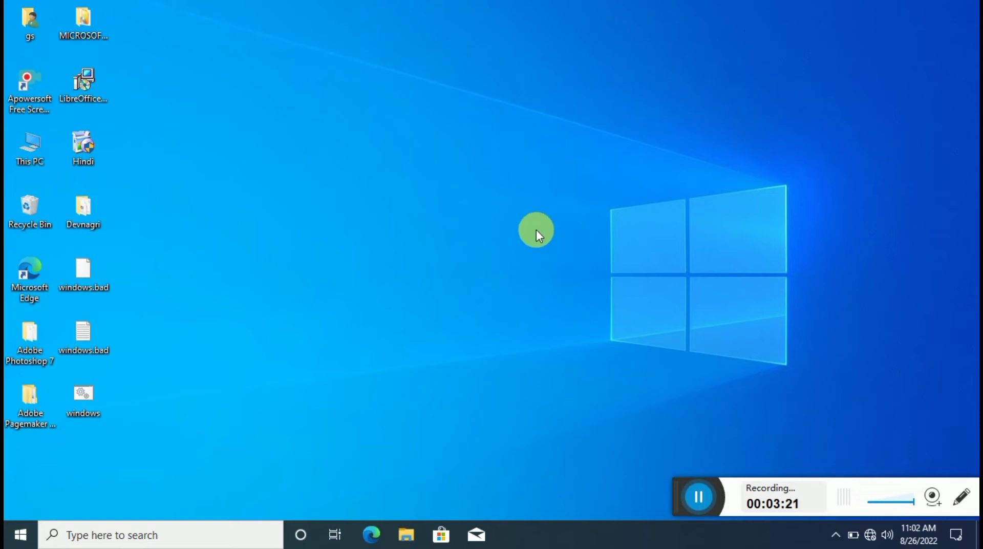
Zoom the desktop icons down to their smallest size and enlarge them again to medium size.
scroll(536, 229, "down", 3, "ctrl")
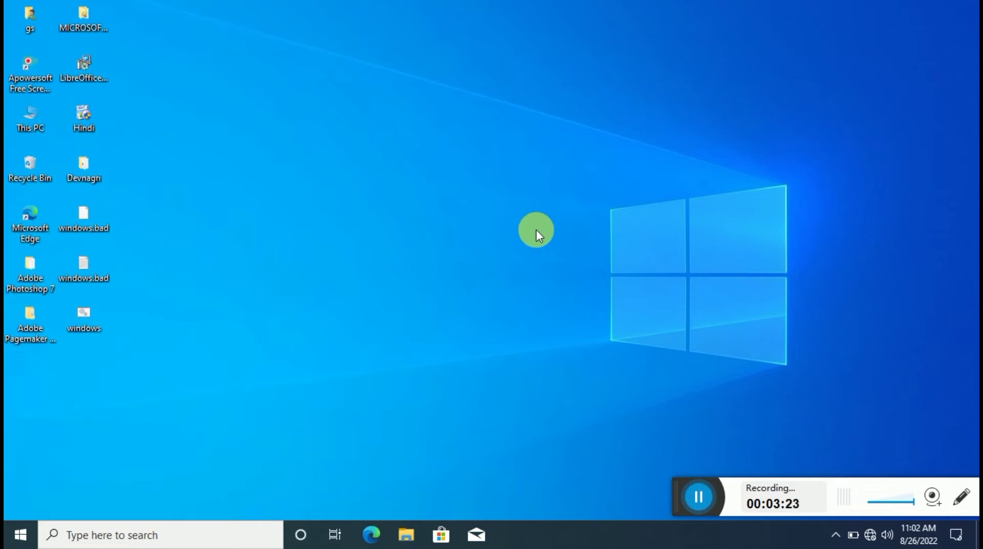
scroll(536, 229, "down", 2, "ctrl")
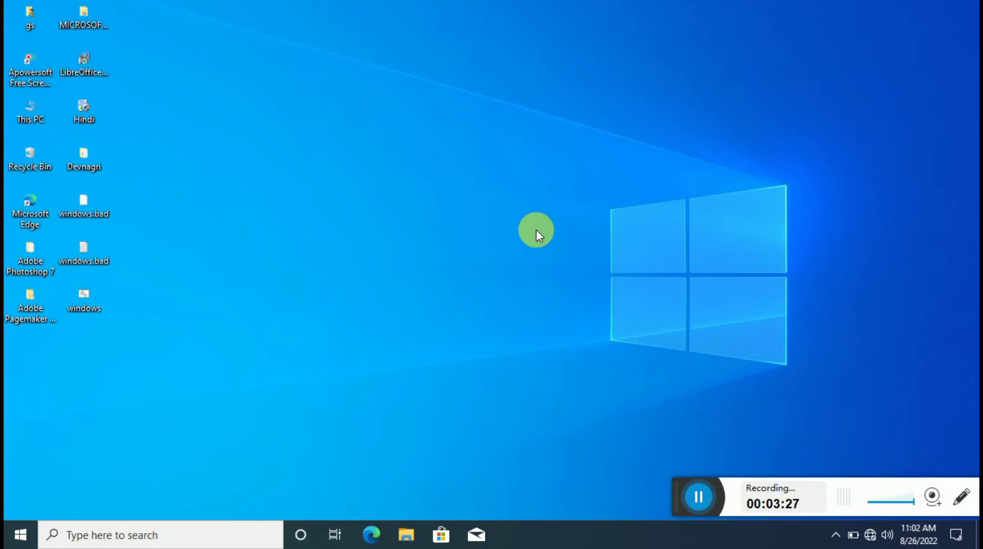
scroll(536, 229, "up", 5)
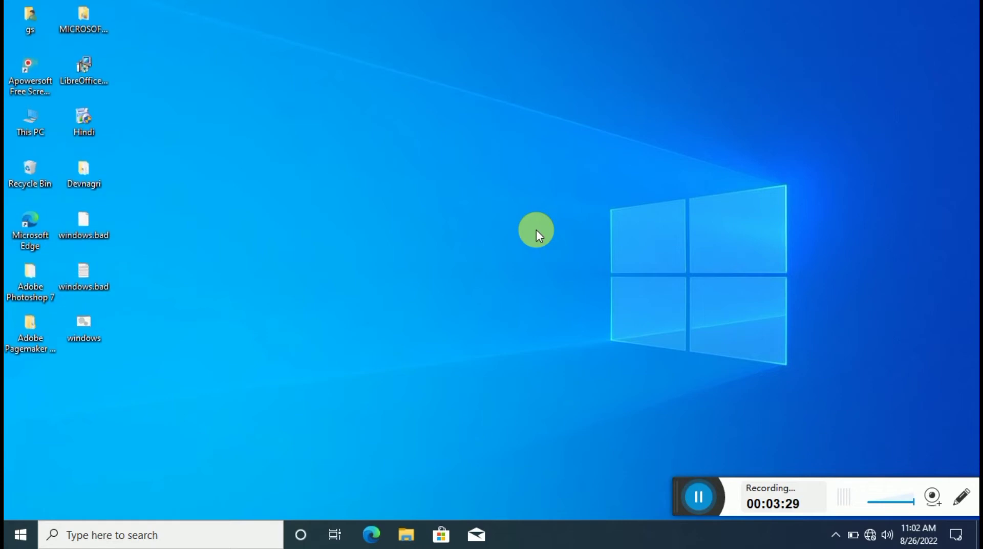
scroll(536, 229, "up", 1)
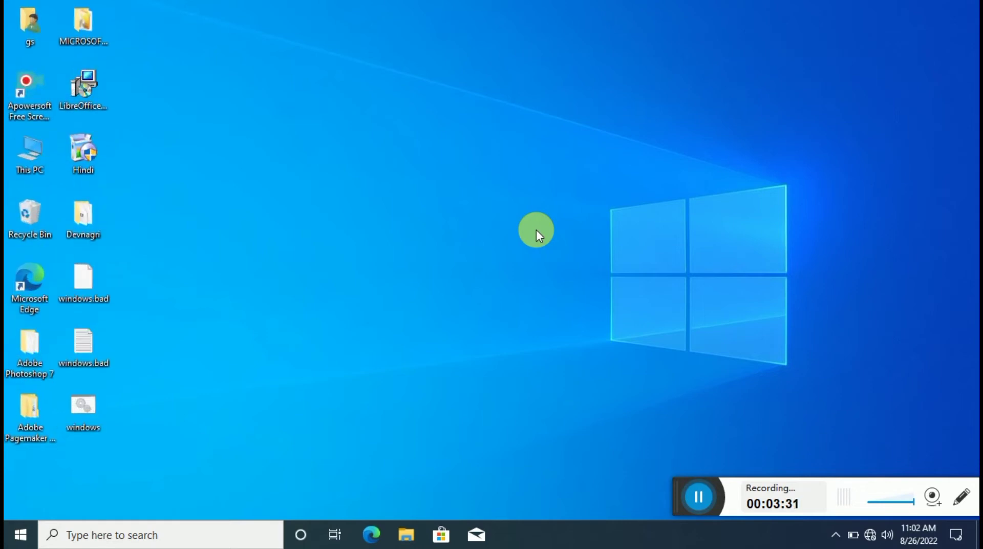
scroll(536, 230, "up", 1)
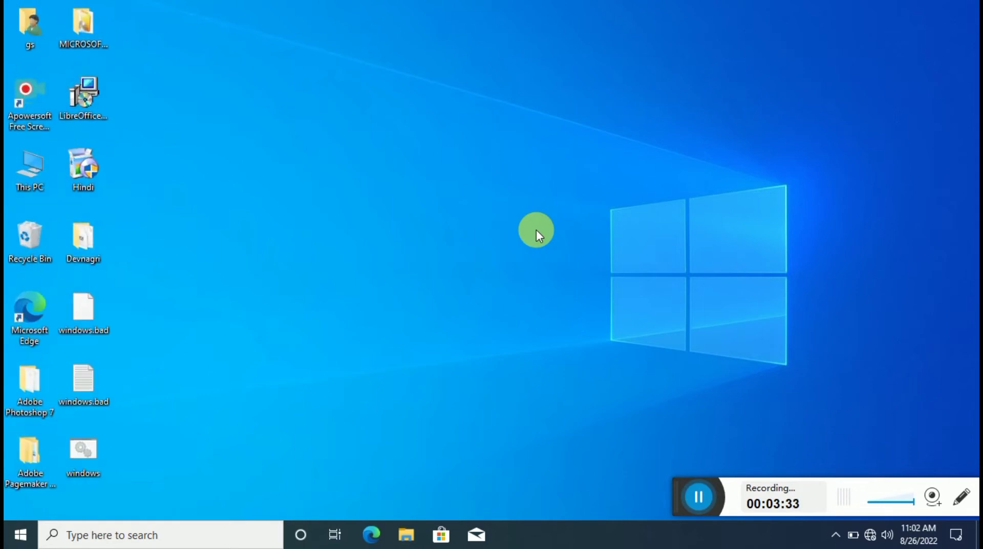
scroll(536, 230, "up", 1)
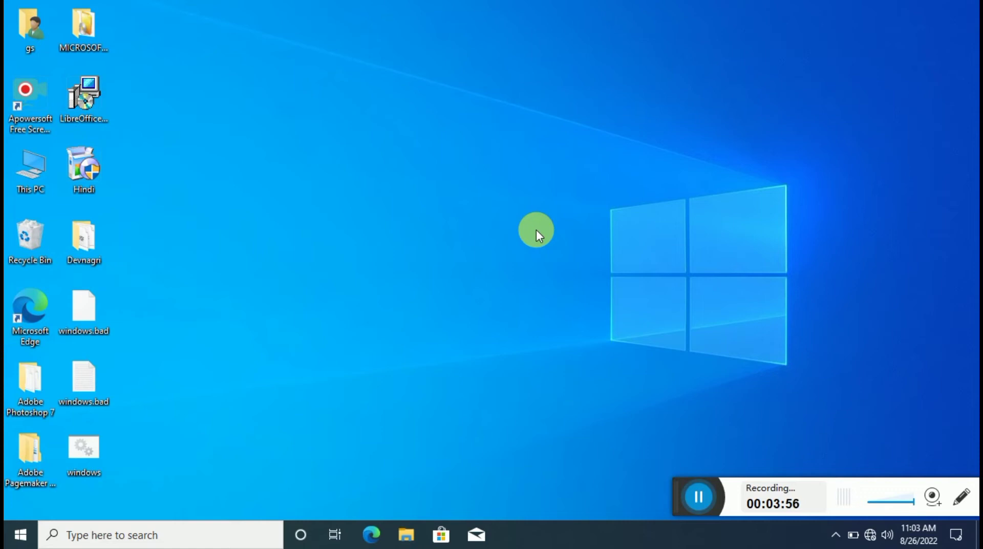
right_click(536, 231)
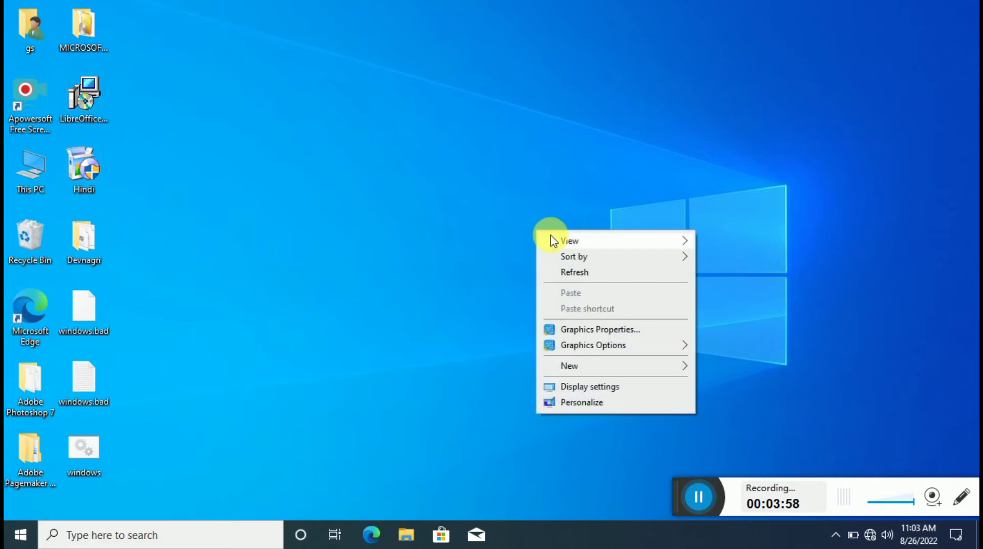
mouse_move(560, 239)
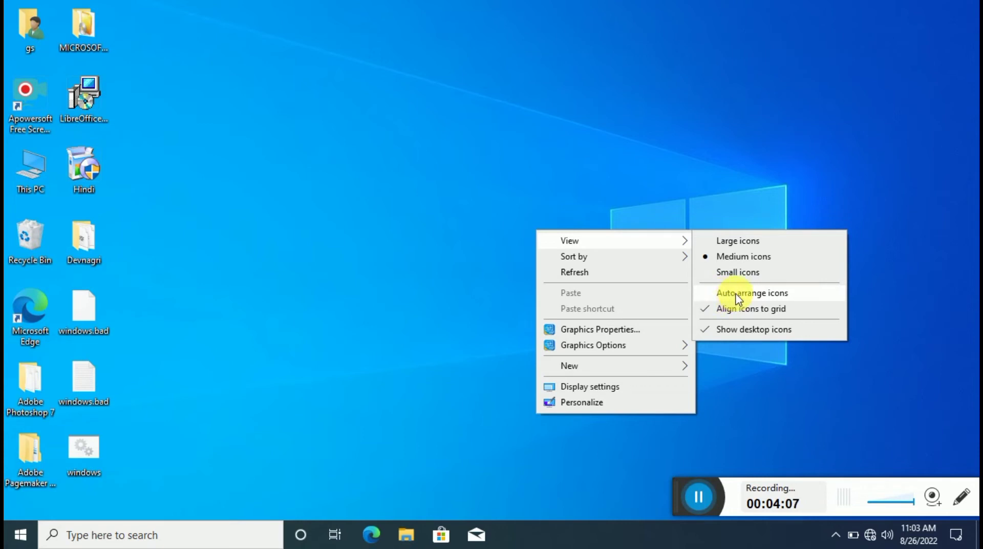
left_click(689, 168)
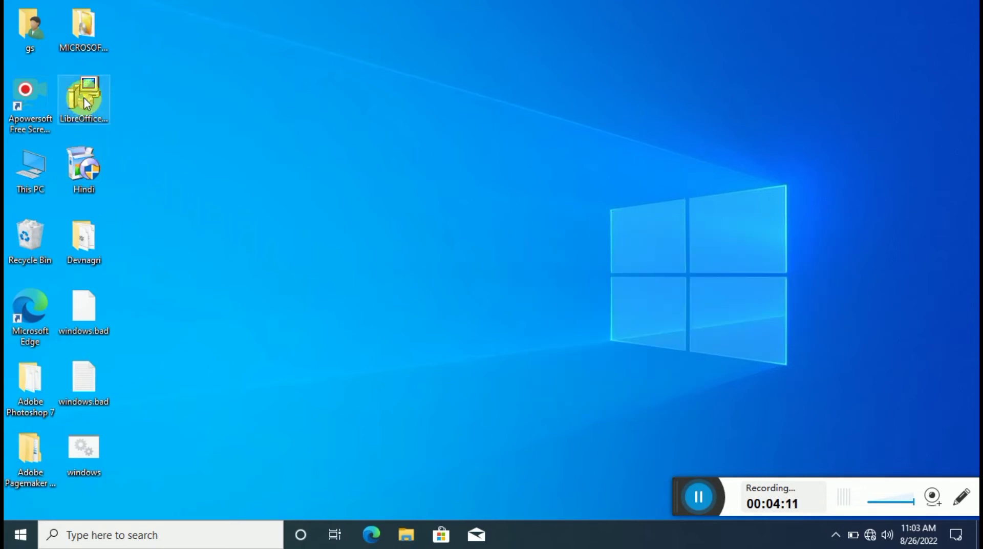
Move the LibreOffice, Hindi and Devnagri icons out of their column into a separate column farther toward the middle of the desktop.
left_click_drag(84, 99, 246, 97)
left_click(85, 166)
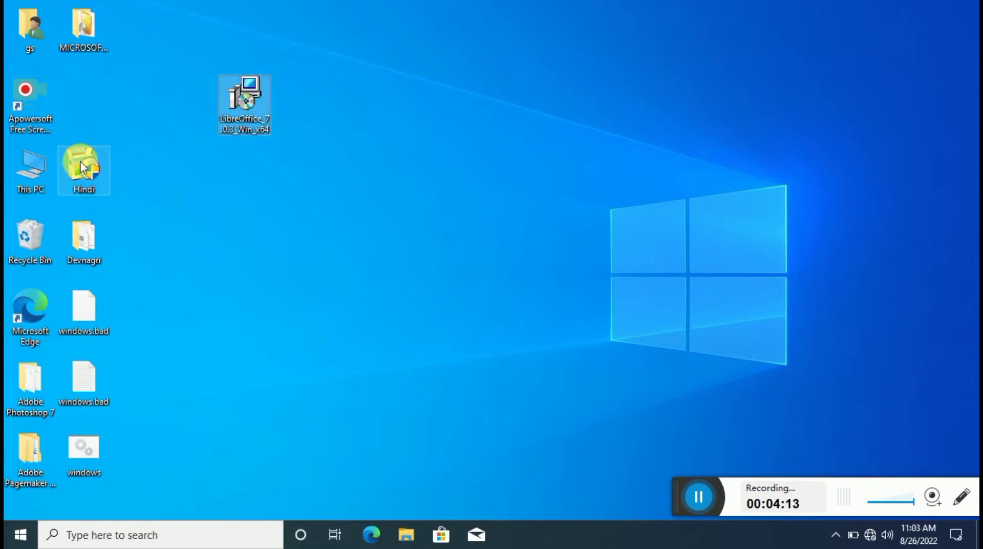
left_click_drag(88, 169, 247, 167)
left_click_drag(103, 241, 271, 242)
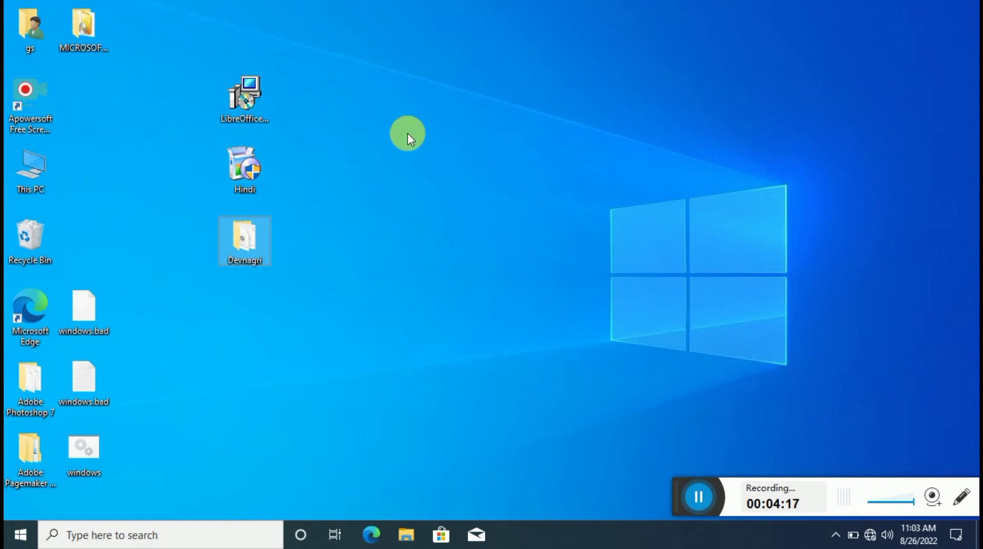
Turn on Auto arrange icons for the desktop.
right_click(404, 118)
mouse_move(417, 125)
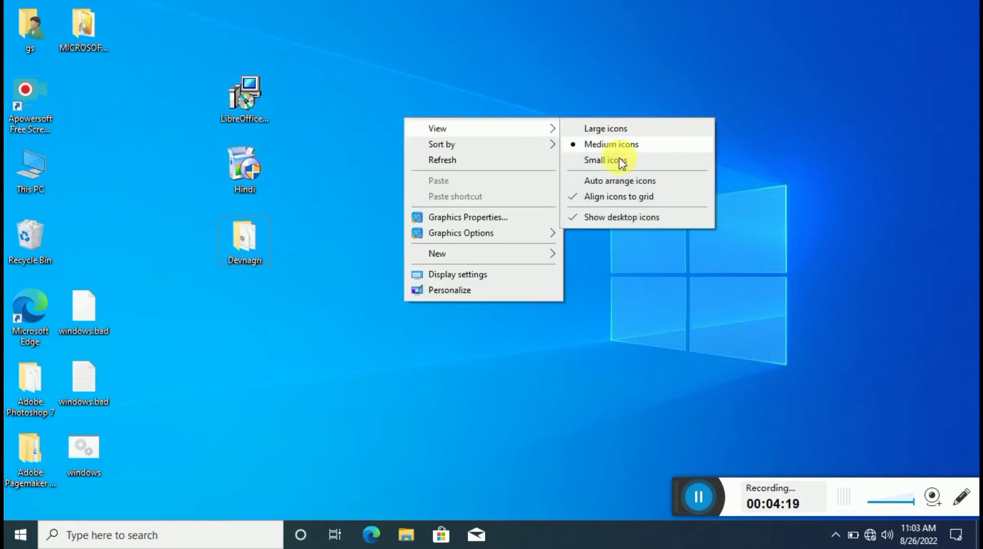
left_click(622, 184)
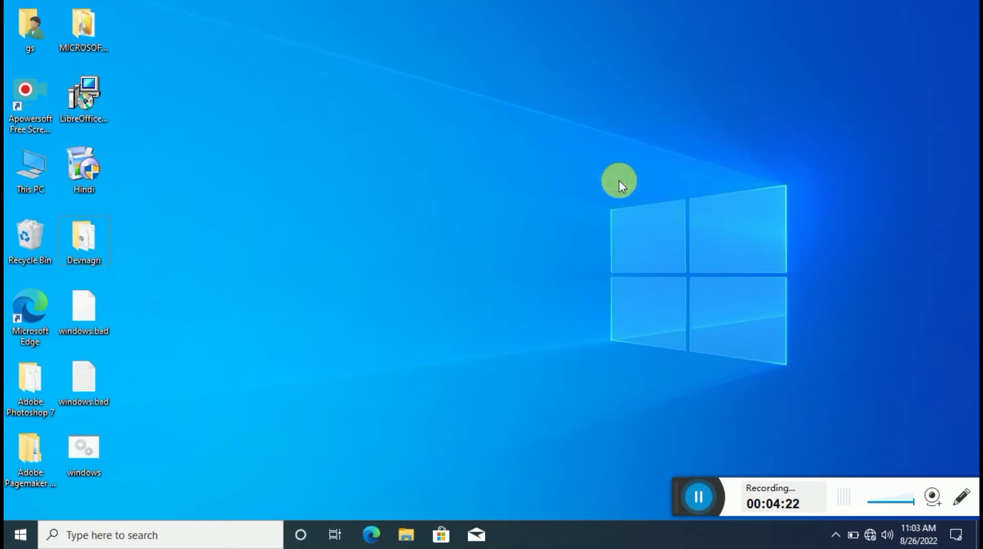
Check the desktop view options and try to move the Devnagri folder icon far away from the icon columns.
right_click(493, 129)
mouse_move(617, 141)
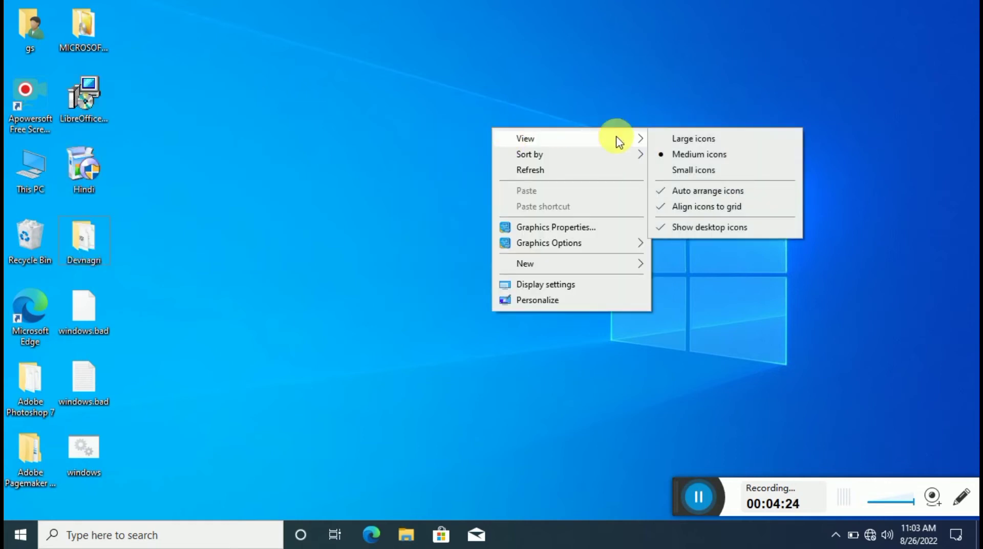
left_click(357, 71)
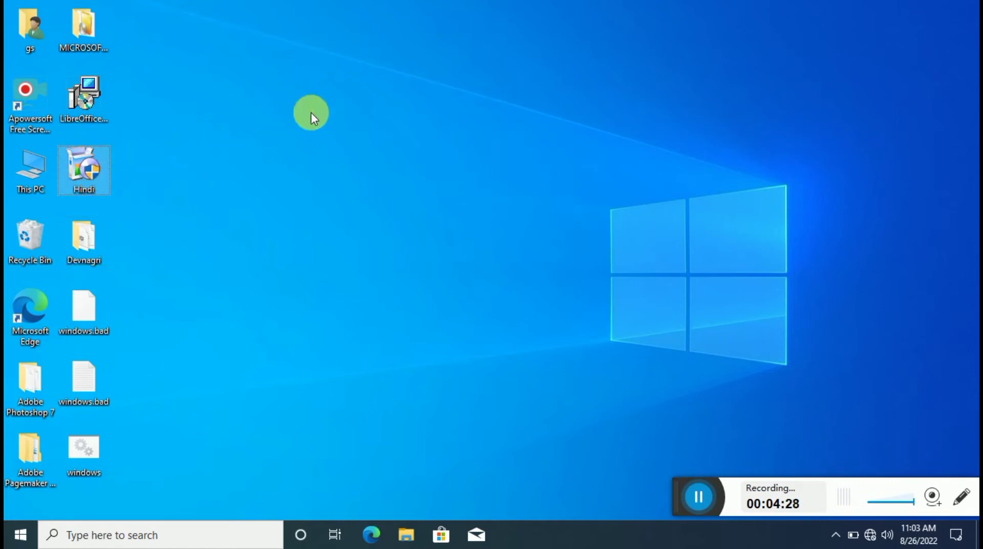
left_click_drag(70, 244, 775, 172)
left_click_drag(812, 124, 809, 128)
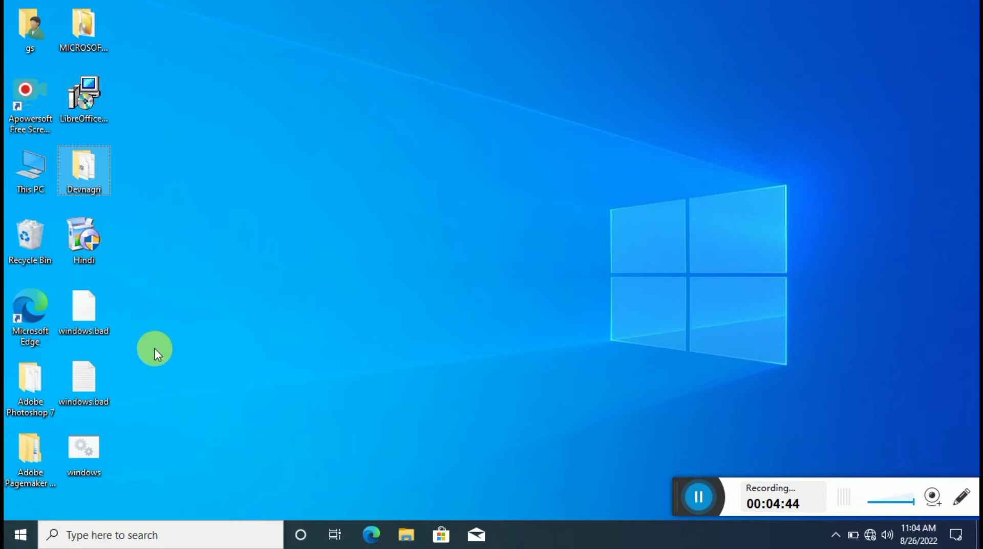
Turn off Auto arrange icons for the desktop and check the view options again.
right_click(300, 140)
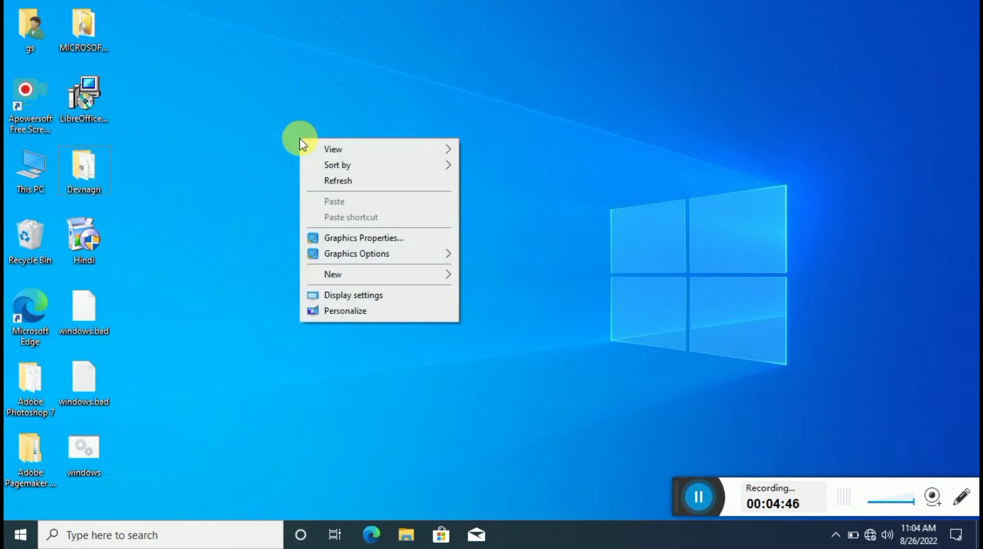
mouse_move(351, 146)
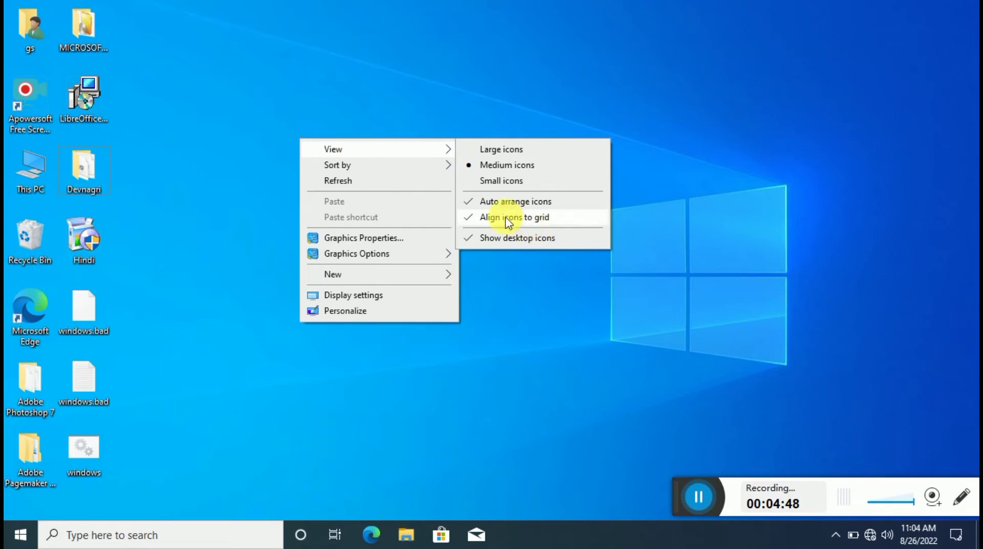
left_click(469, 202)
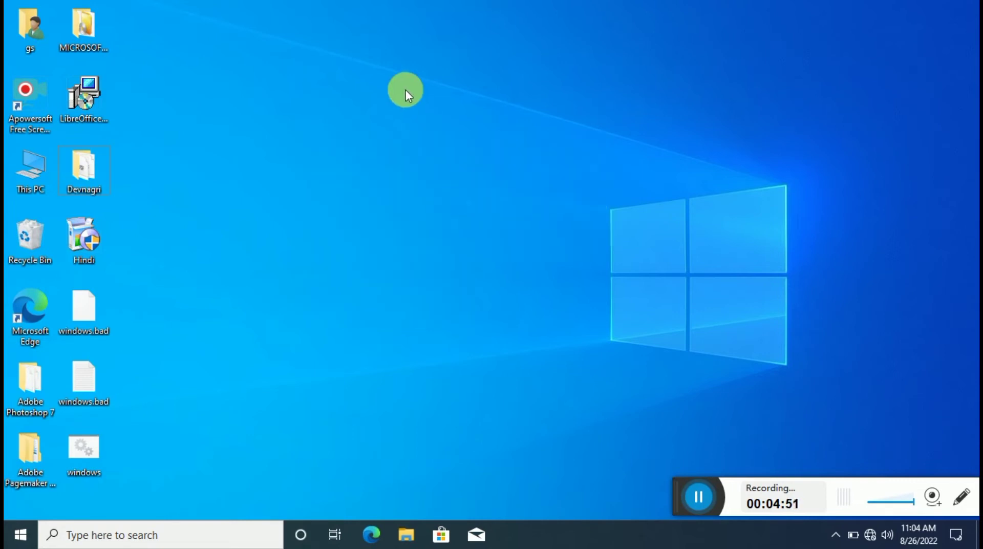
right_click(405, 90)
mouse_move(425, 100)
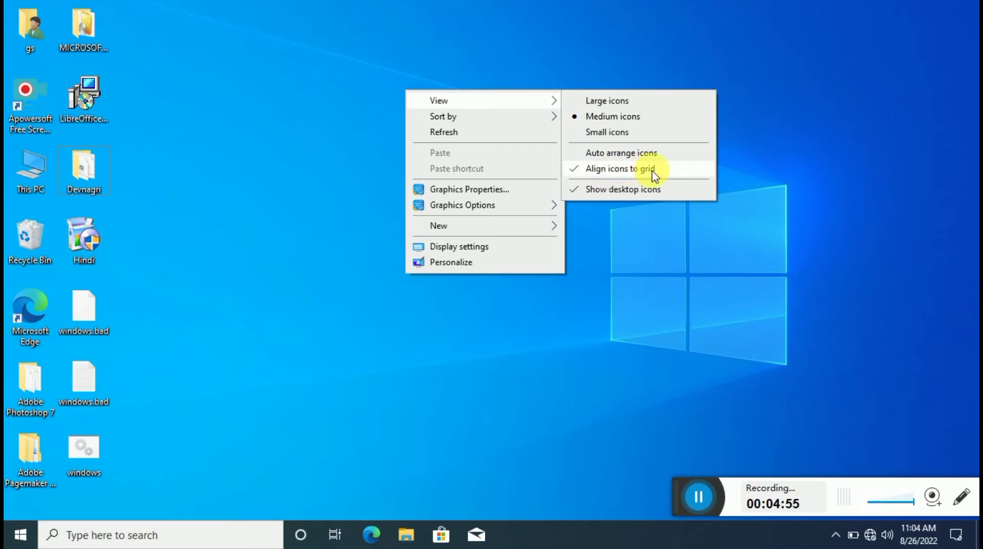
left_click(307, 62)
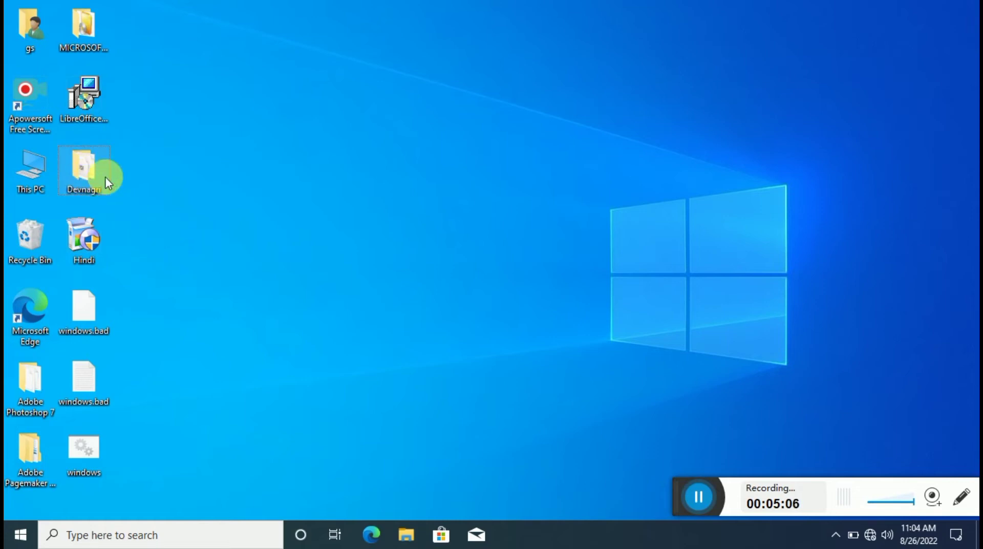
Move the Devnagri folder icon to an empty area near the desktop's upper edge and turn off Align icons to grid.
mouse_move(98, 172)
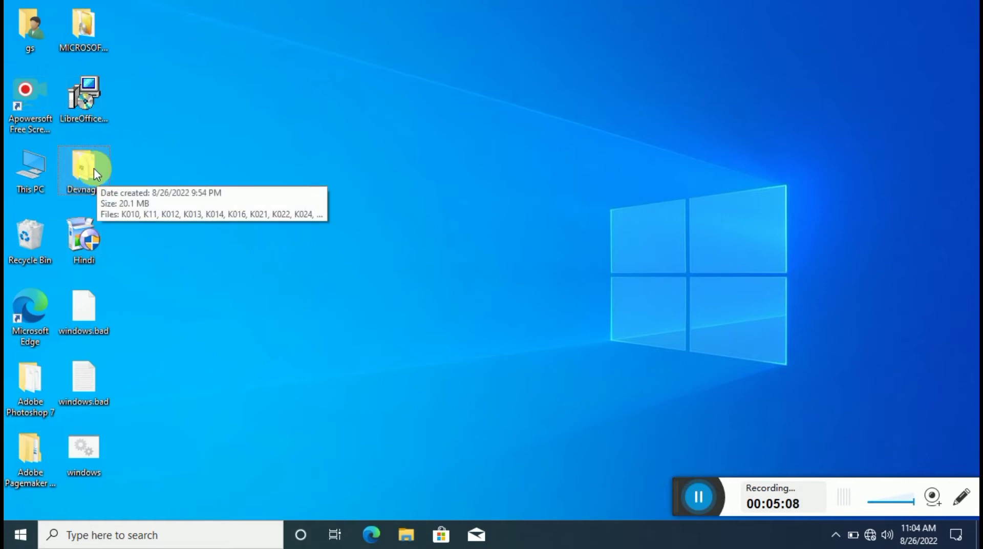
left_click_drag(83, 171, 377, 36)
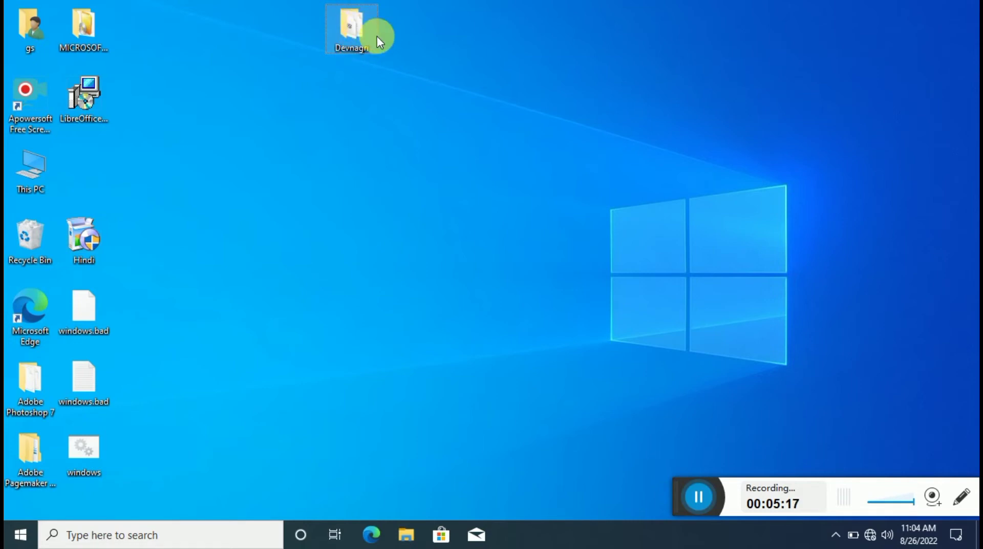
right_click(417, 37)
mouse_move(445, 50)
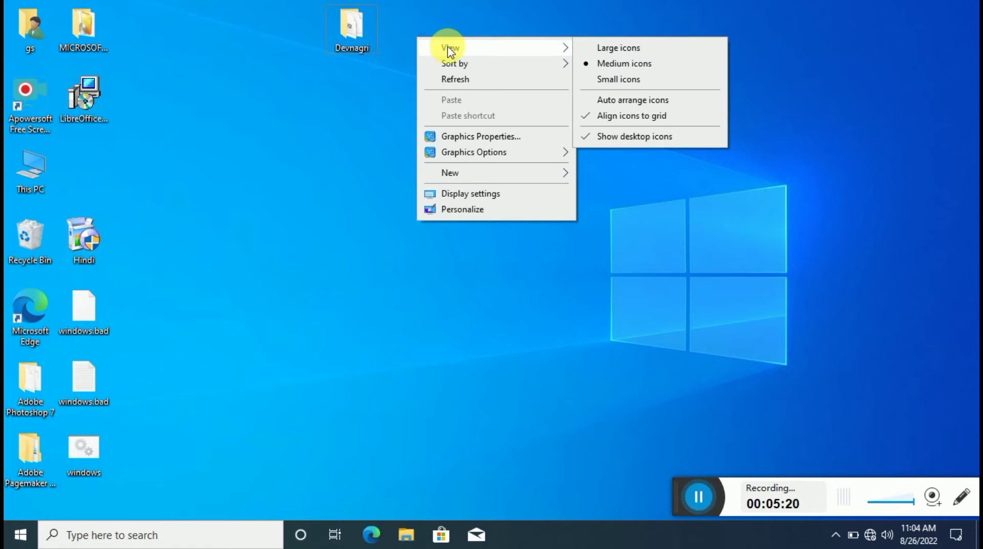
left_click(654, 116)
Place the Devnagri folder icon slightly off the grid between the LibreOffice and Hindi icons, and turn Align icons to grid back on.
left_click_drag(358, 41, 287, 135)
left_click_drag(72, 176, 94, 172)
right_click(356, 121)
mouse_move(380, 135)
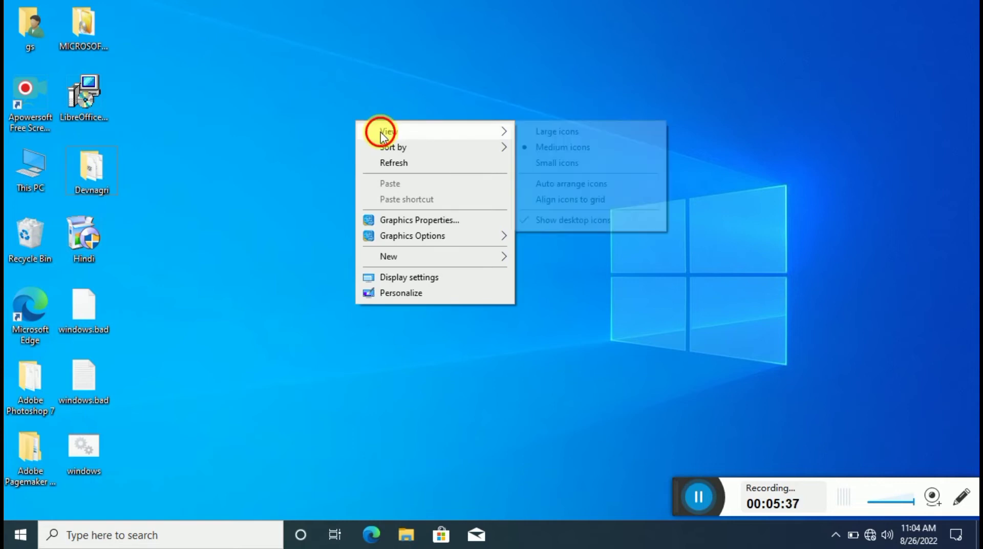
left_click(554, 200)
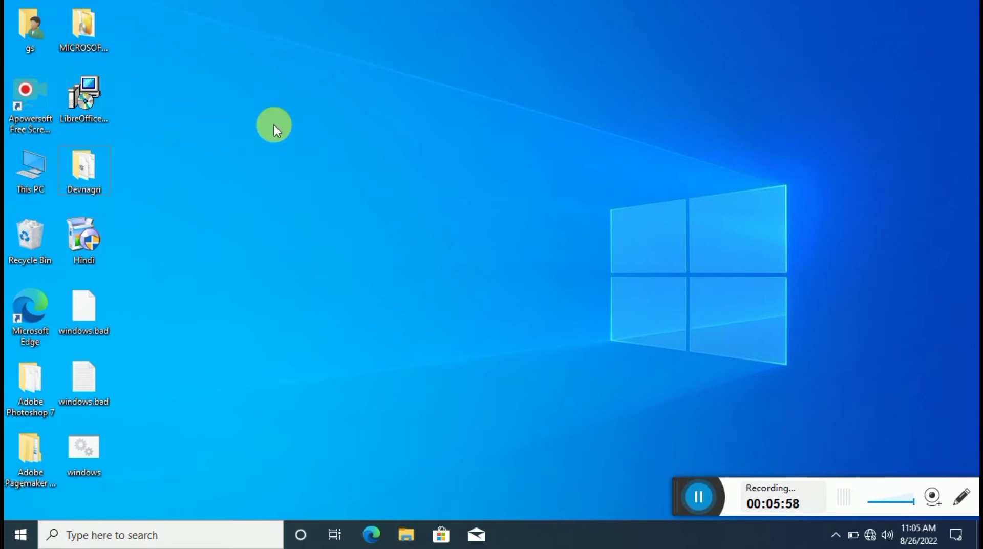
Check the desktop view options and hide all desktop icons.
right_click(332, 129)
mouse_move(341, 140)
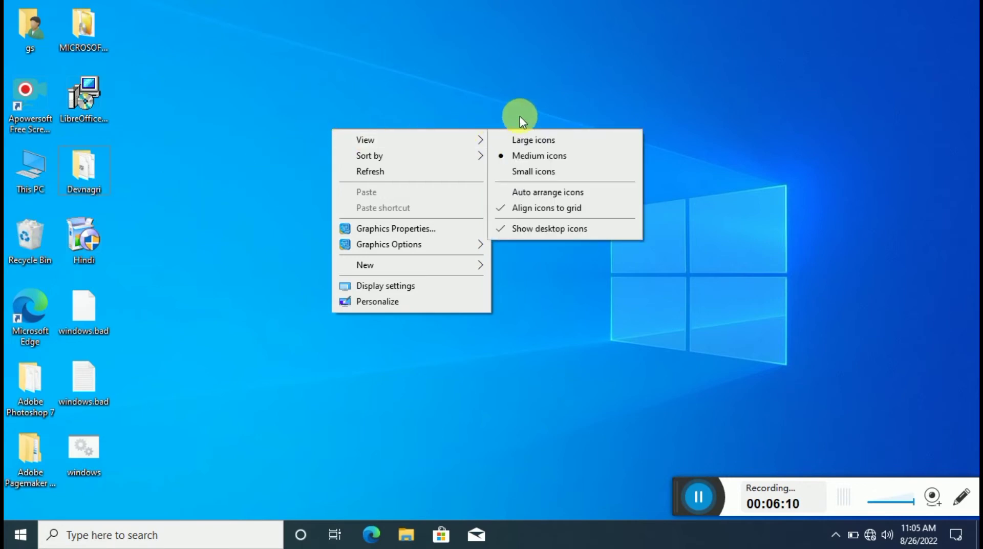
mouse_move(467, 143)
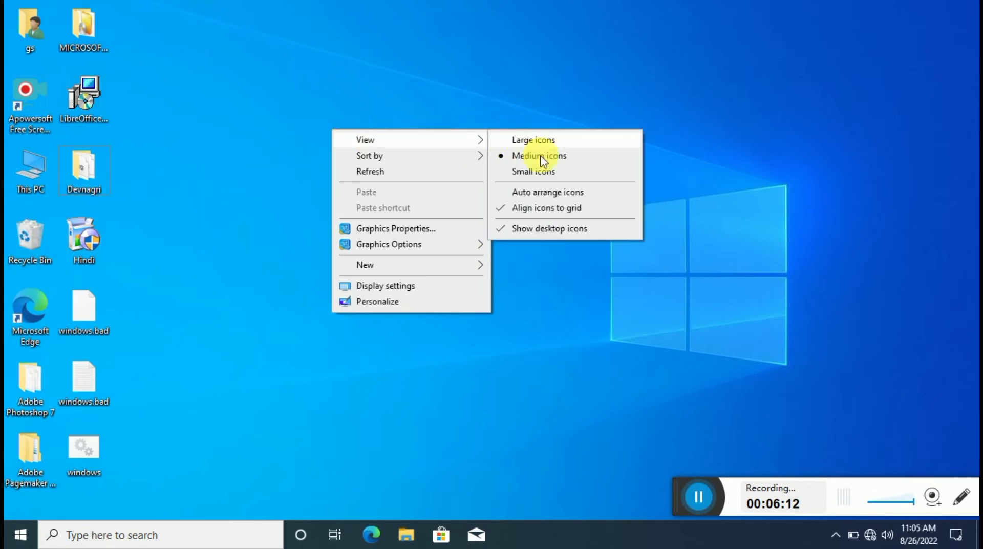
left_click(529, 233)
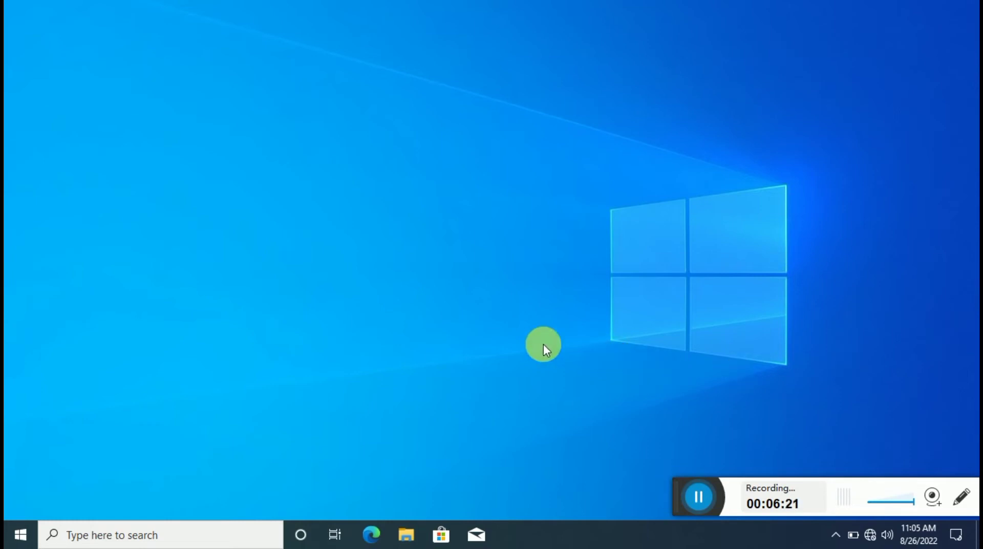
Show the desktop icons again and refresh the desktop.
right_click(493, 181)
mouse_move(505, 188)
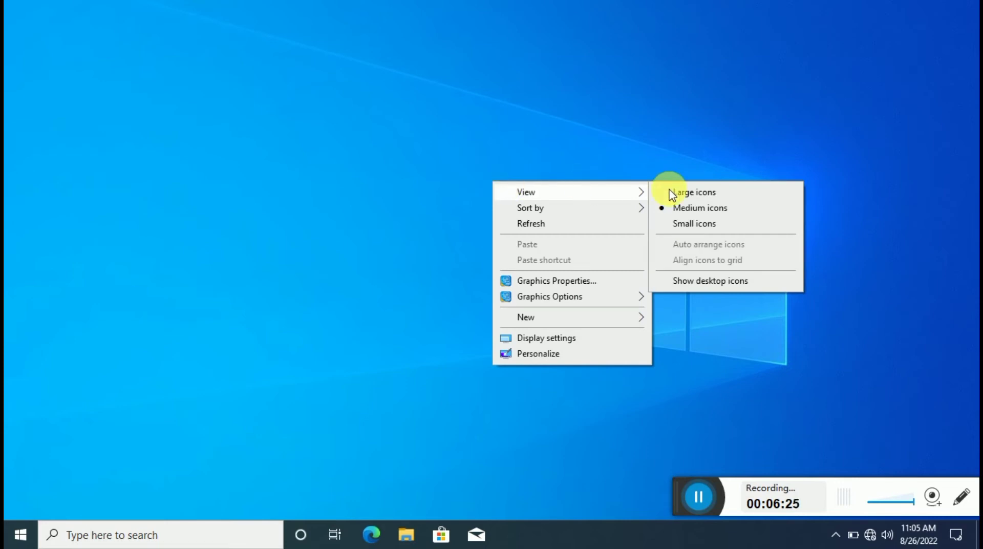
left_click(744, 285)
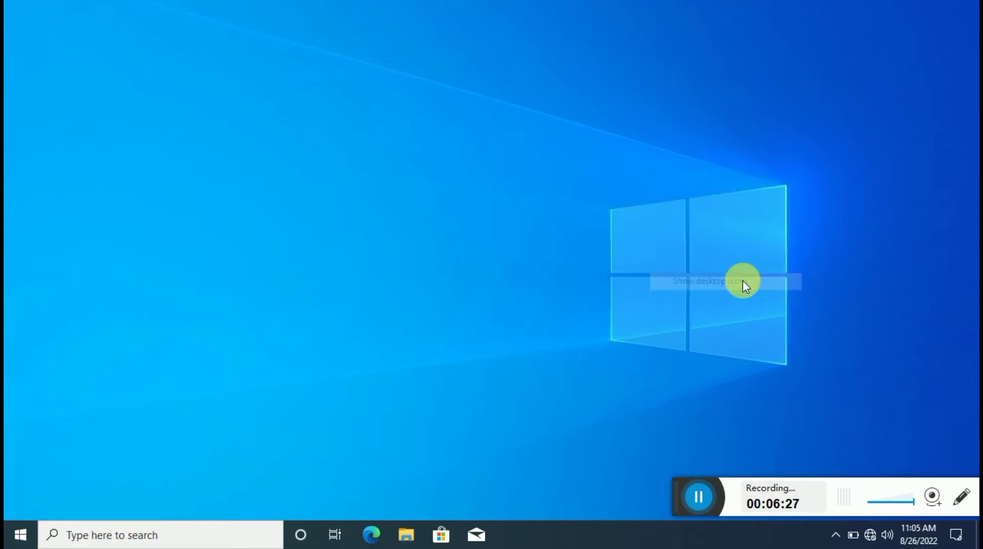
right_click(385, 87)
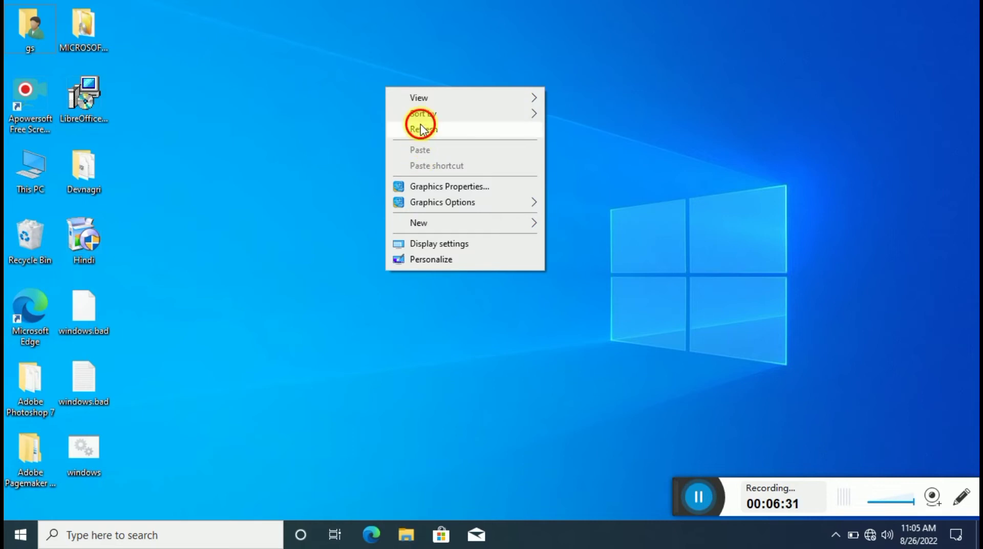
left_click(420, 125)
Sort the desktop icons by name.
right_click(420, 123)
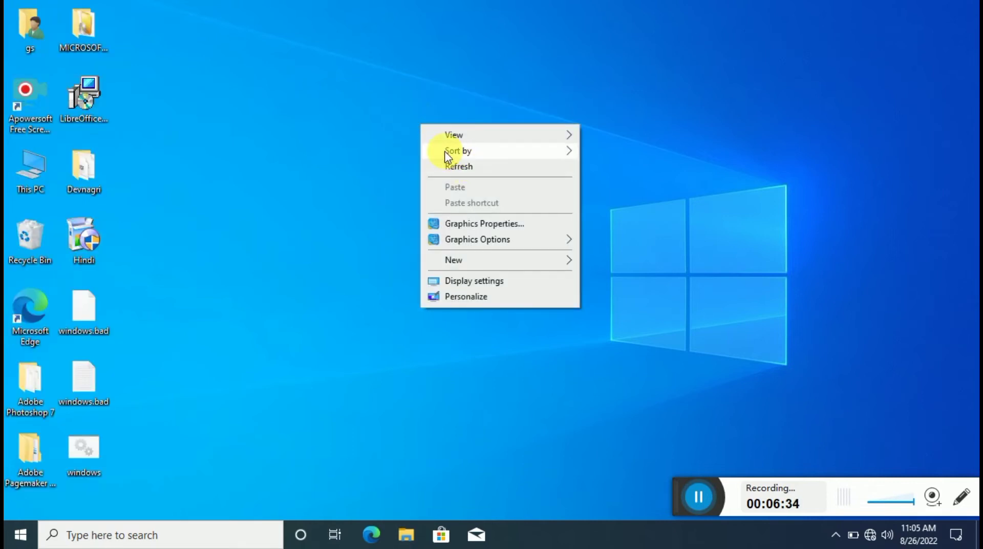
mouse_move(445, 151)
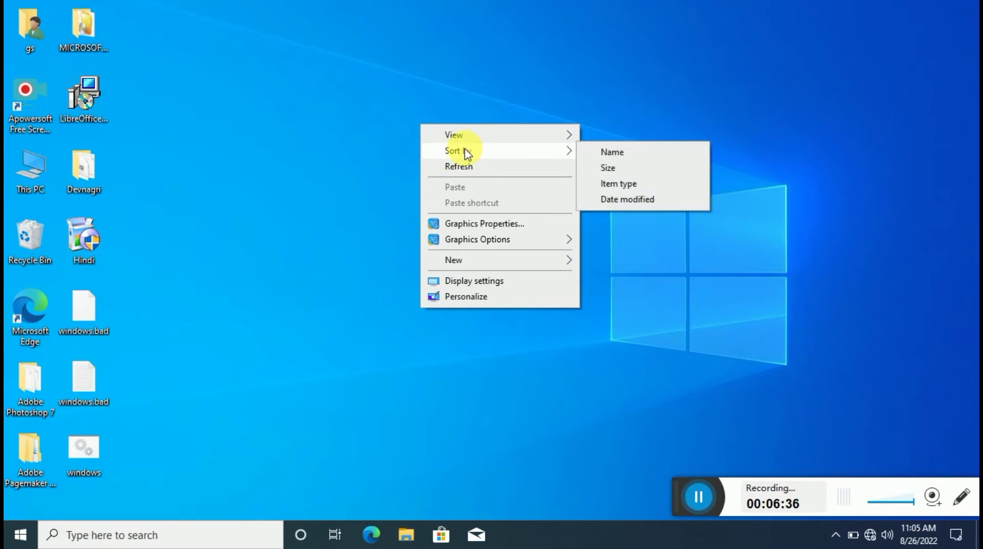
left_click(632, 158)
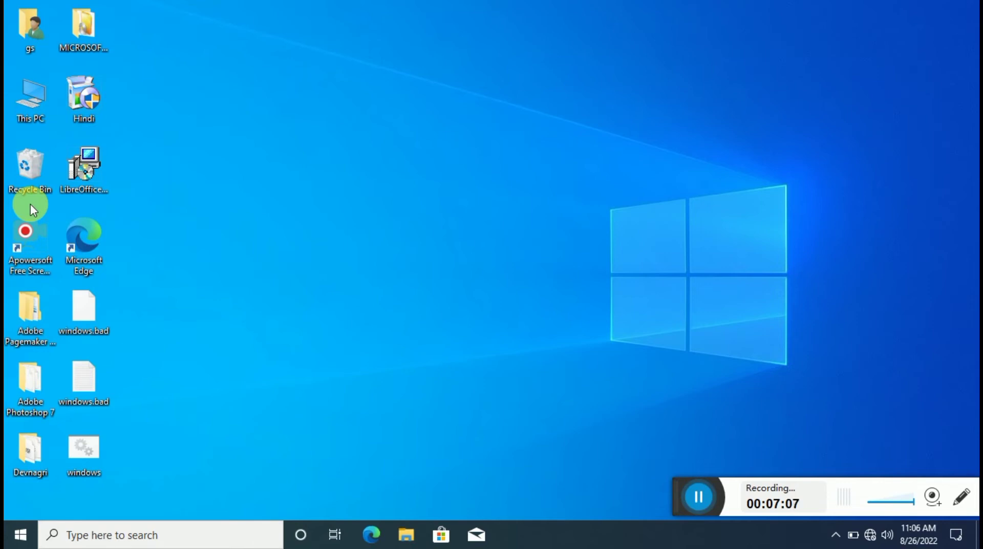
Sort the desktop icons by size and check the file details of the LibreOffice installer.
right_click(198, 90)
mouse_move(227, 112)
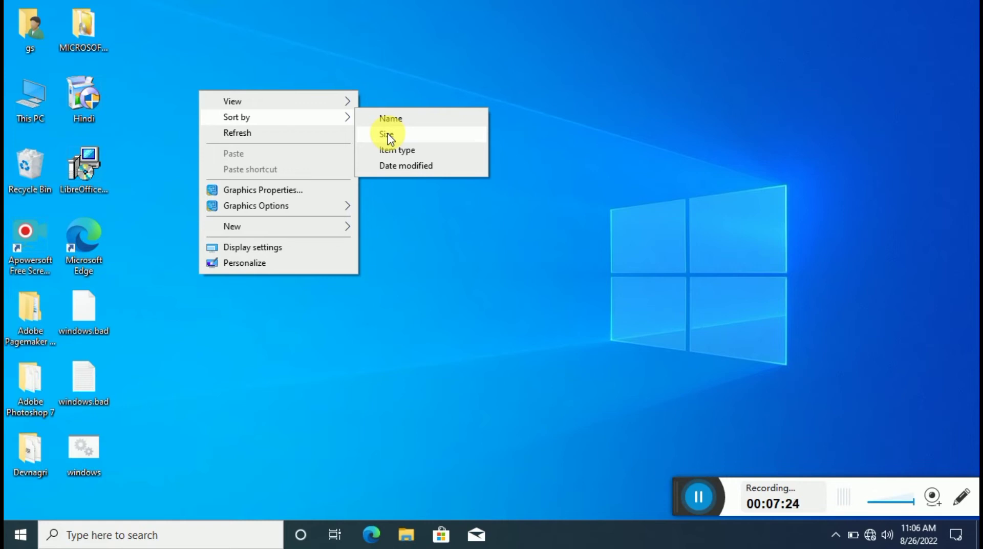
left_click(388, 135)
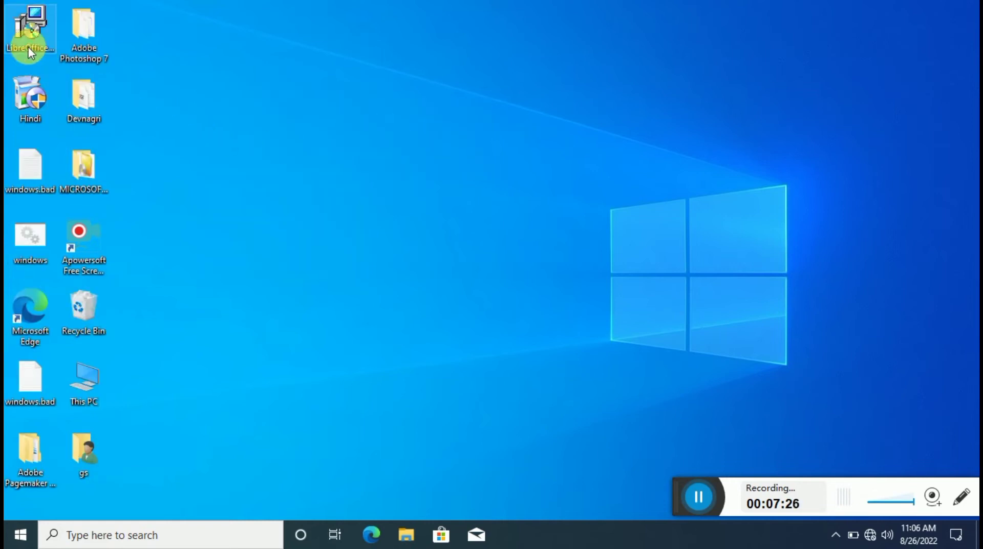
mouse_move(36, 35)
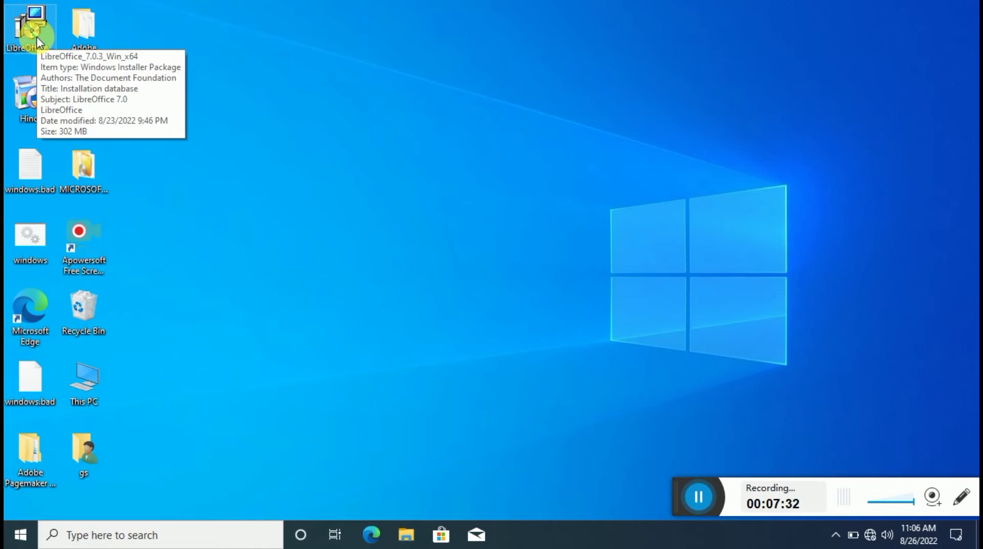
Sort the desktop icons by item type.
right_click(240, 56)
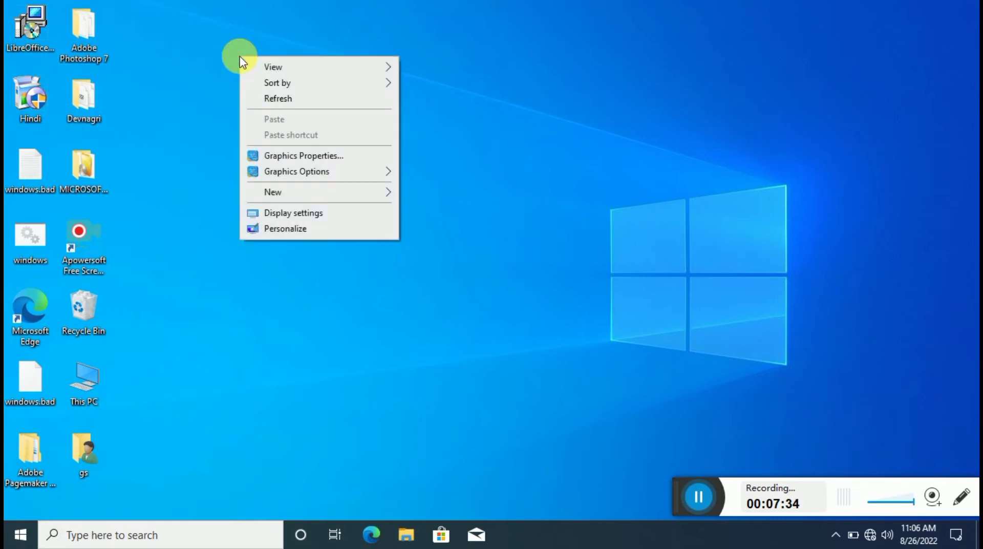
left_click(270, 82)
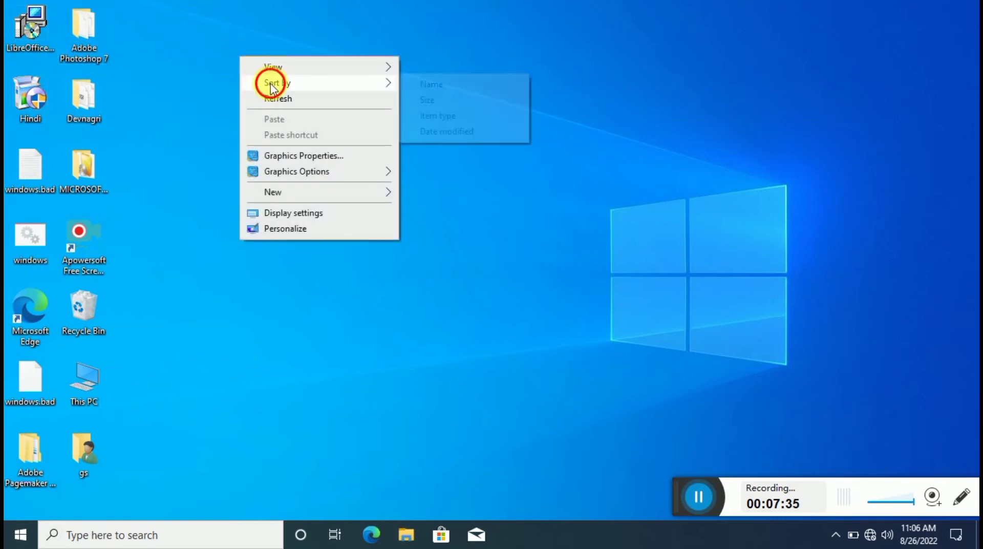
left_click(453, 114)
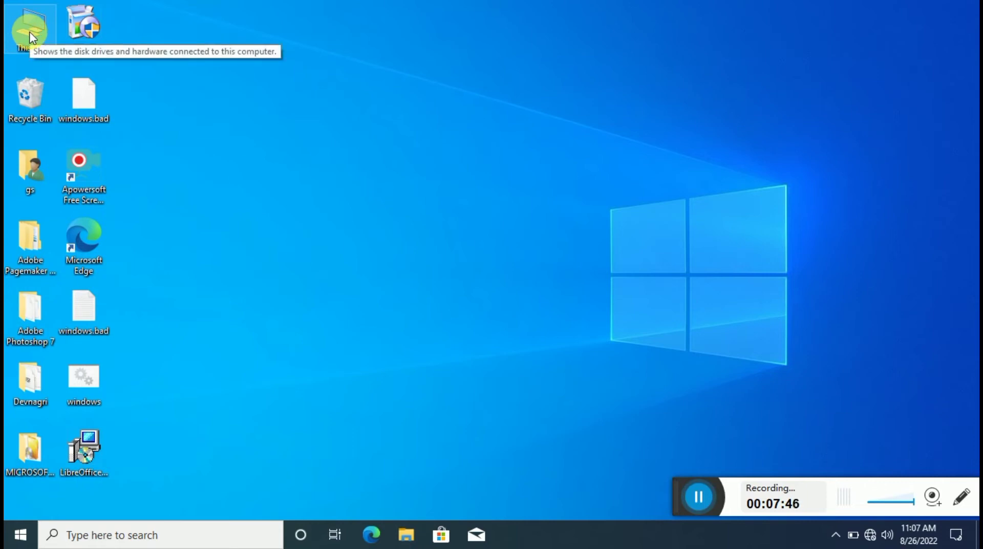
Sort the desktop icons by date modified.
right_click(331, 90)
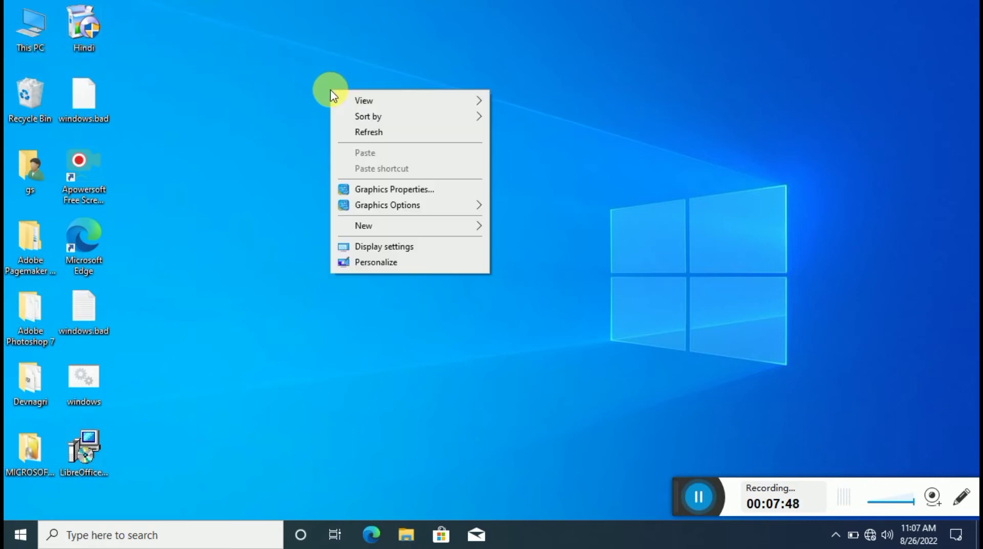
mouse_move(359, 116)
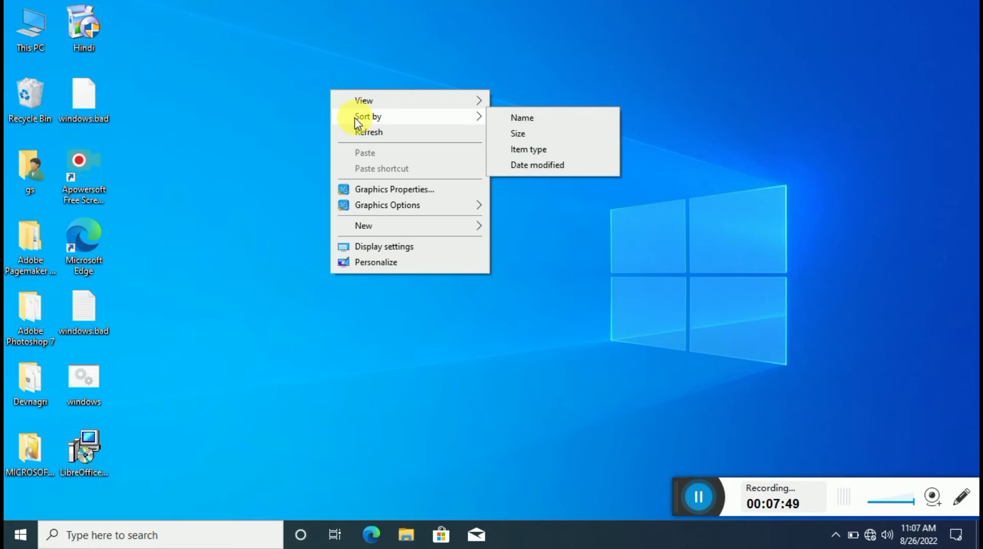
left_click(543, 168)
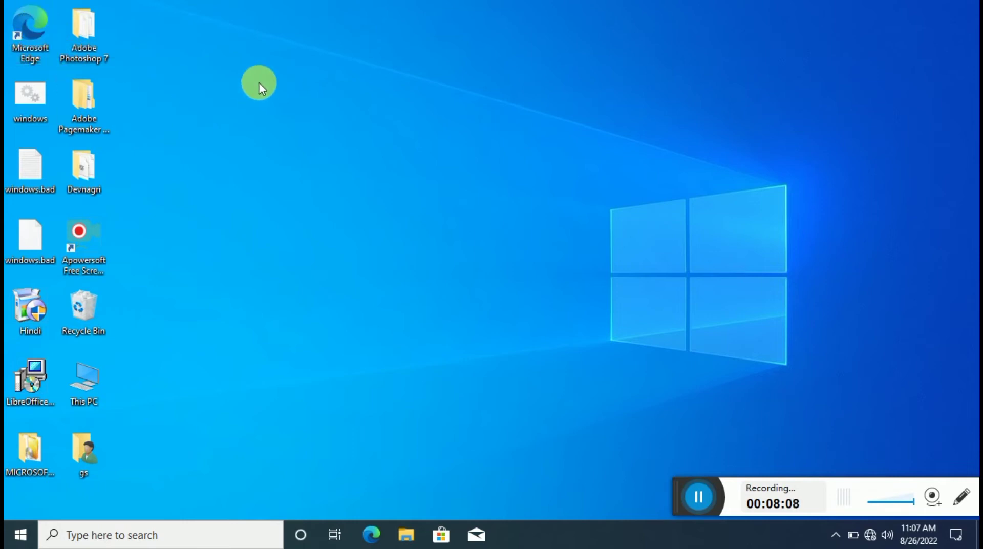
Return the desktop icons to sorting by name.
right_click(255, 60)
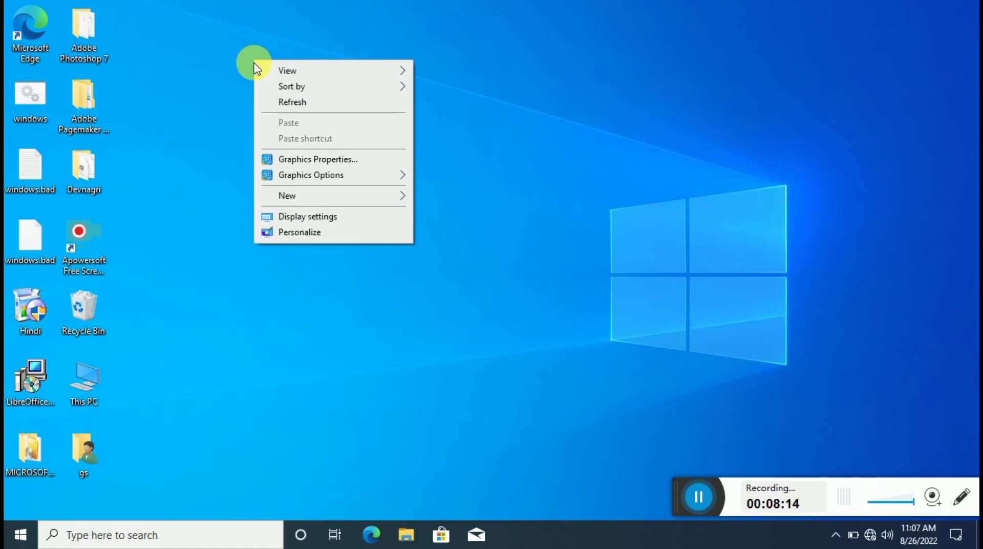
left_click(268, 85)
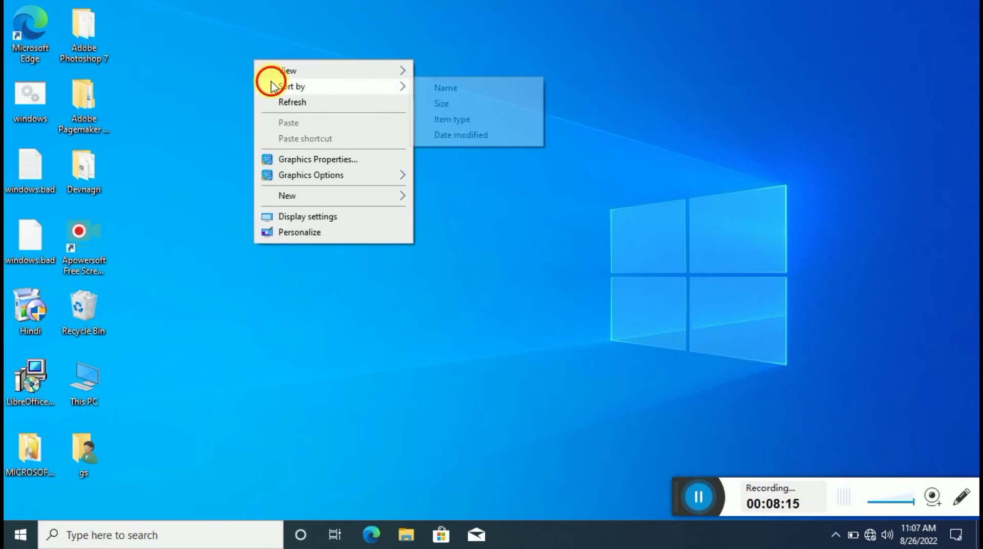
left_click(444, 90)
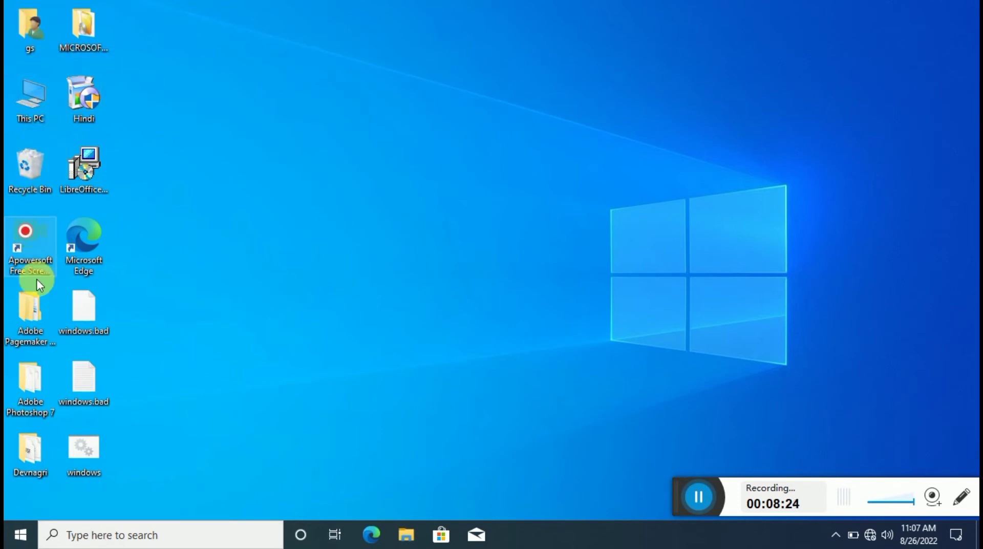
Review the desktop's Graphics Options, open Custom Resolutions and decline to continue.
right_click(279, 63)
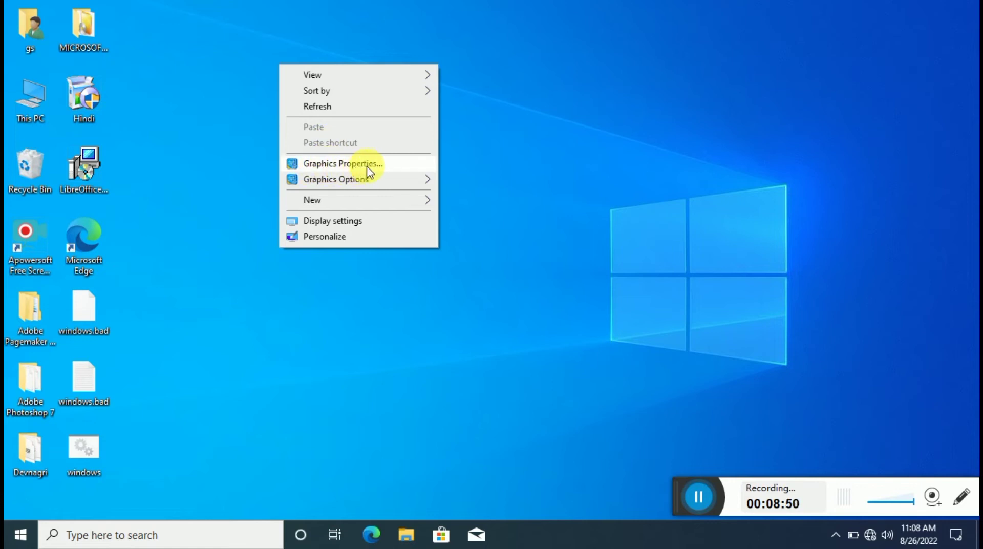
mouse_move(341, 183)
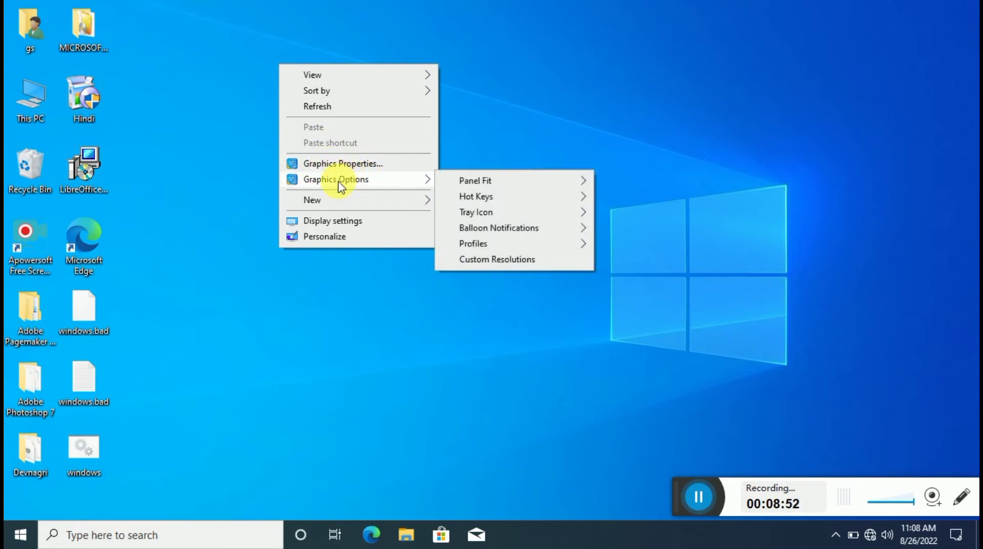
mouse_move(474, 183)
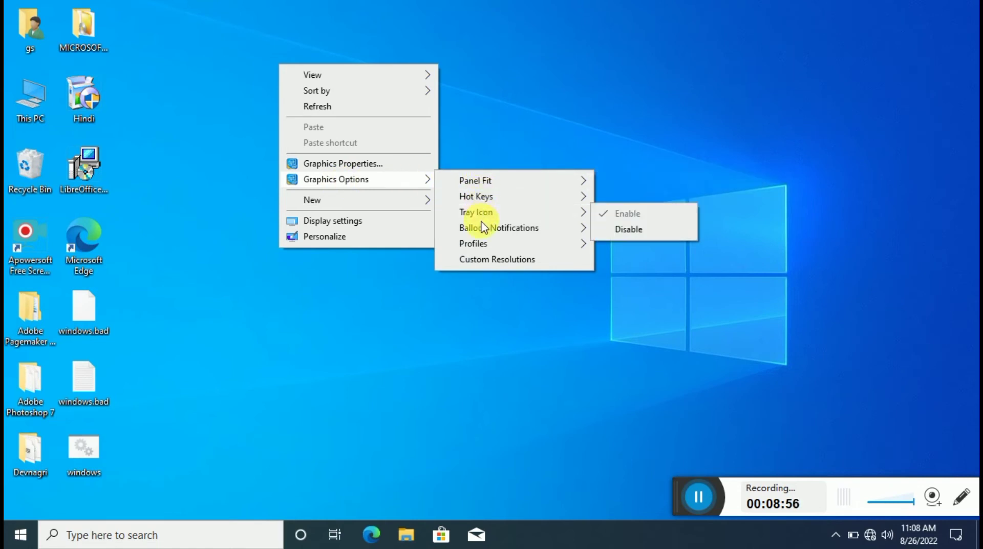
mouse_move(480, 247)
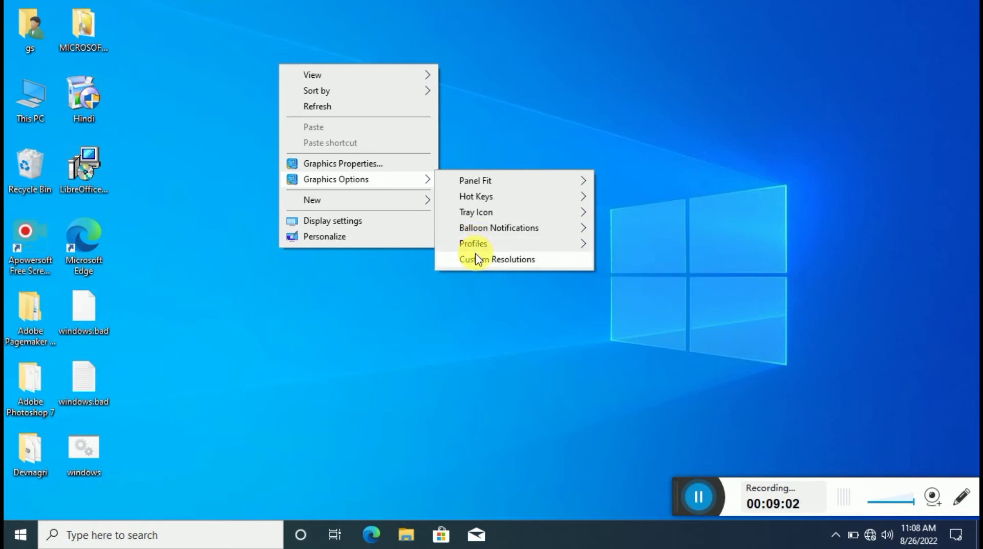
left_click(475, 259)
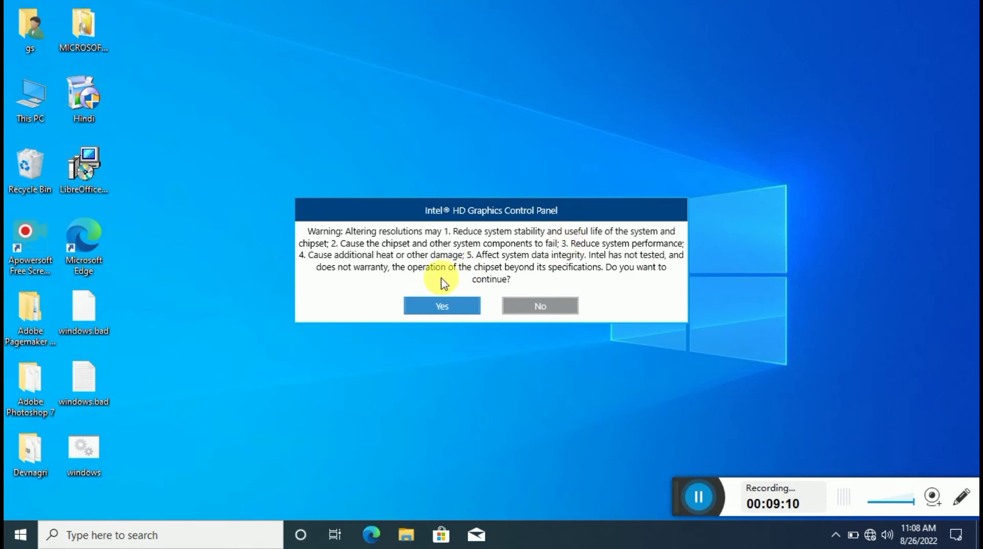
left_click(542, 307)
Review the item types that can be created on the desktop and refresh it.
right_click(435, 167)
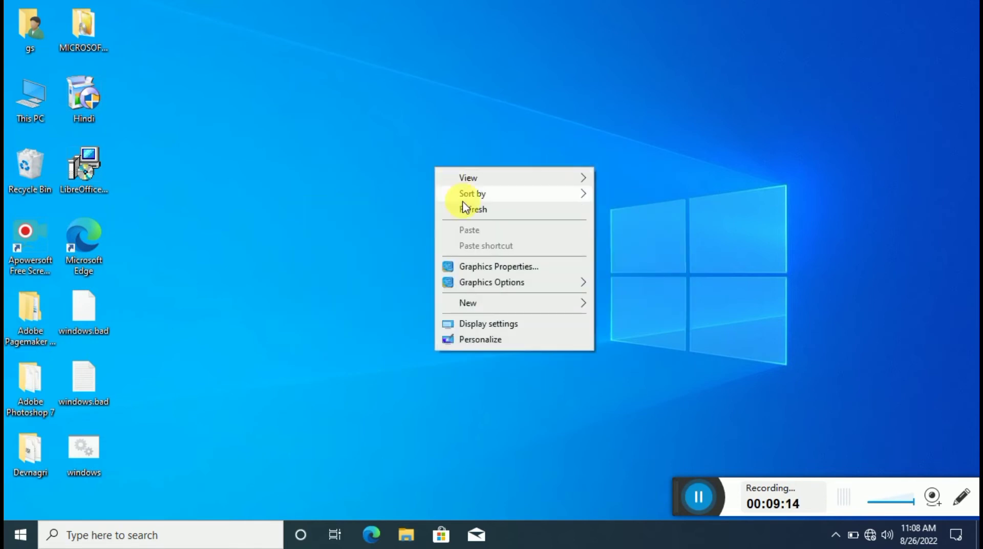
mouse_move(465, 307)
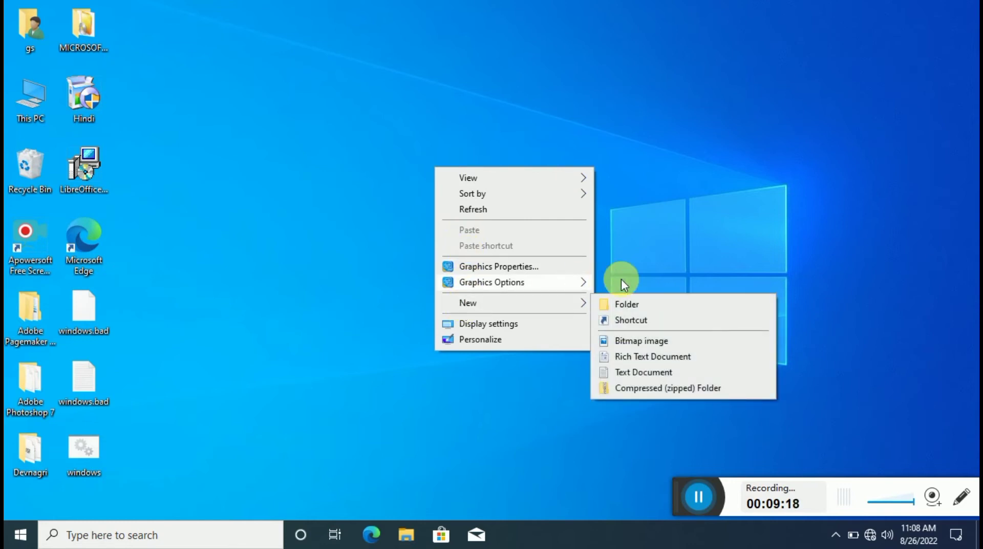
right_click(613, 103)
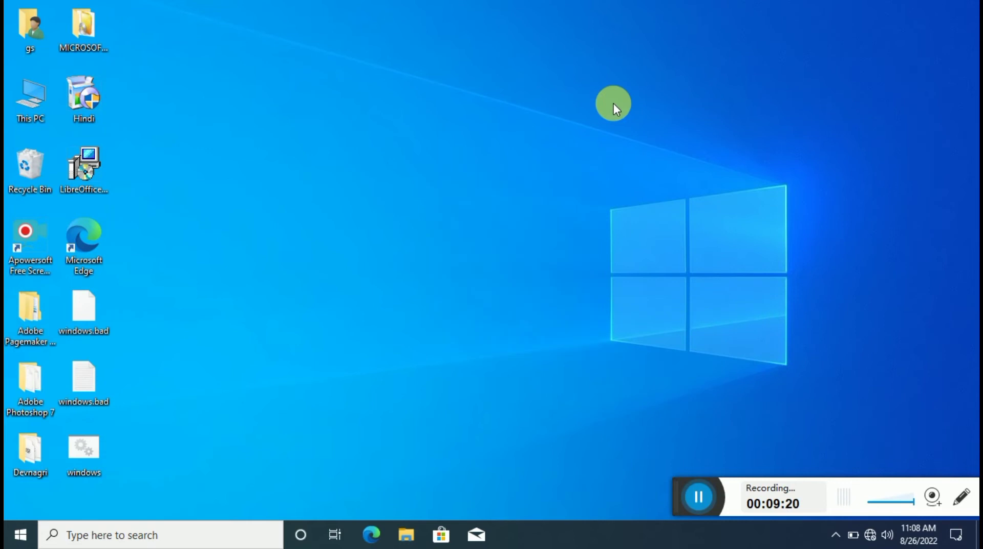
left_click(645, 147)
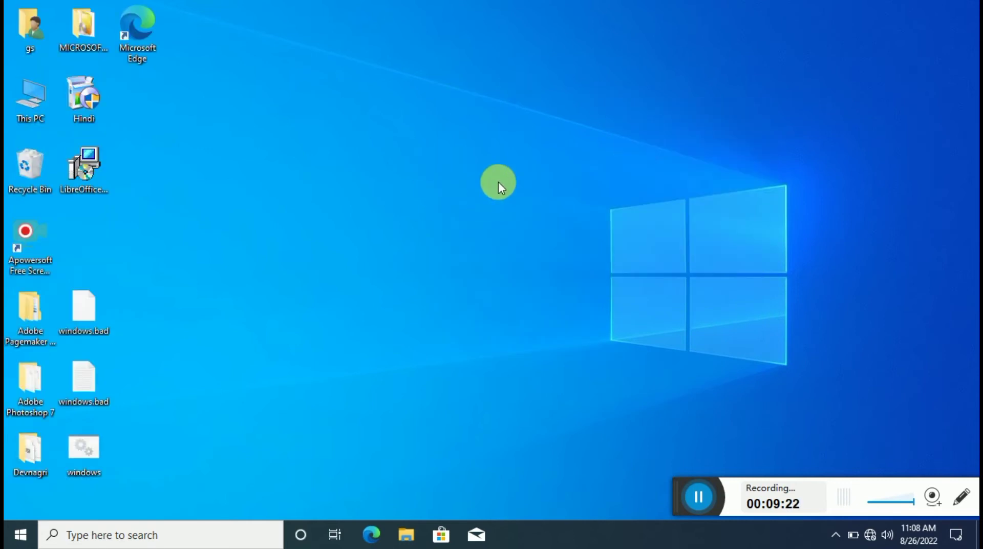
Create a folder on the desktop, keeping the default name New folder, and refresh the desktop.
right_click(459, 124)
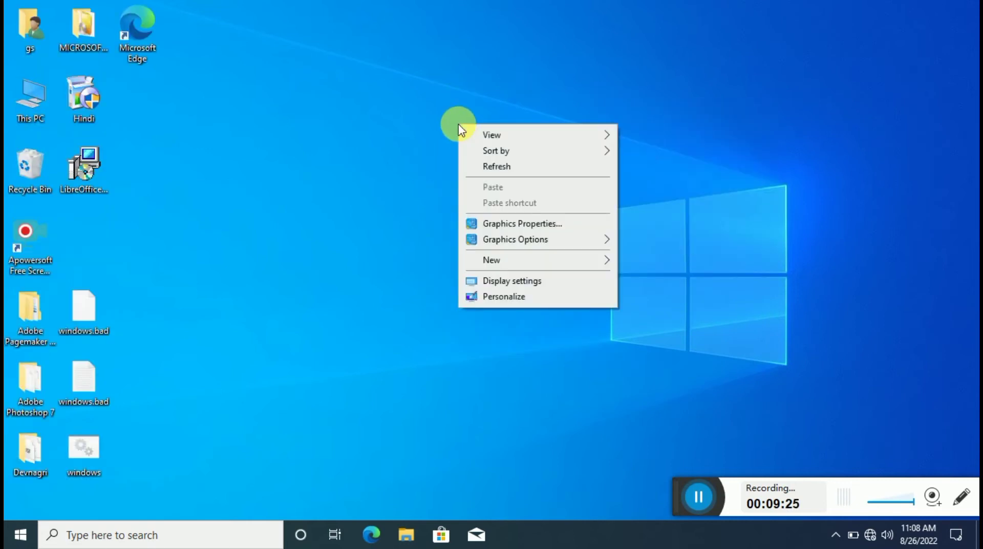
left_click(491, 260)
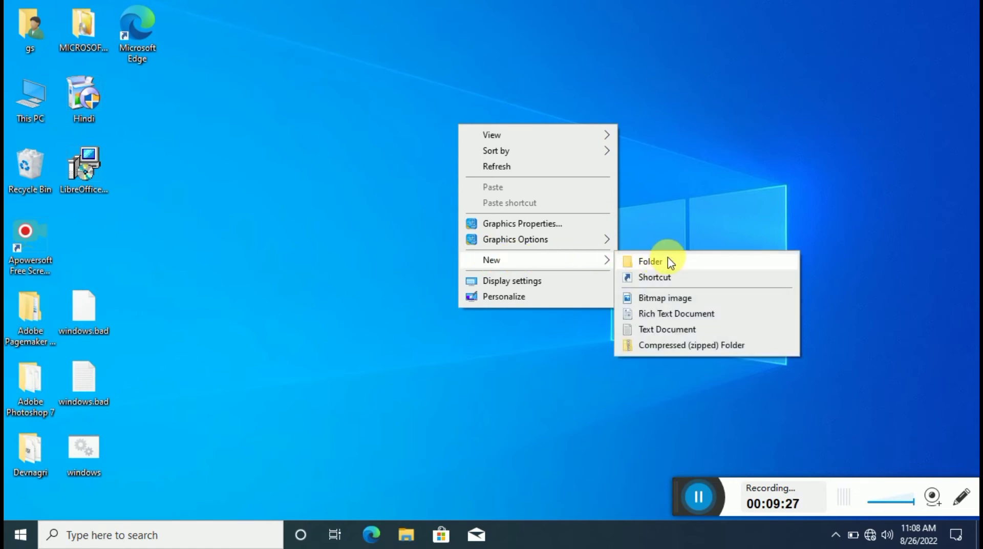
left_click(649, 261)
key("Return")
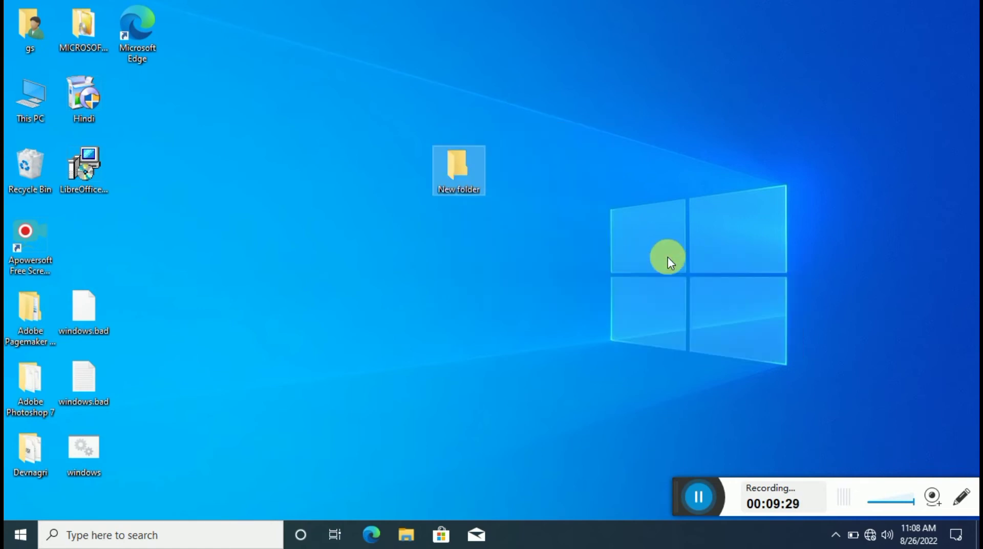
right_click(648, 182)
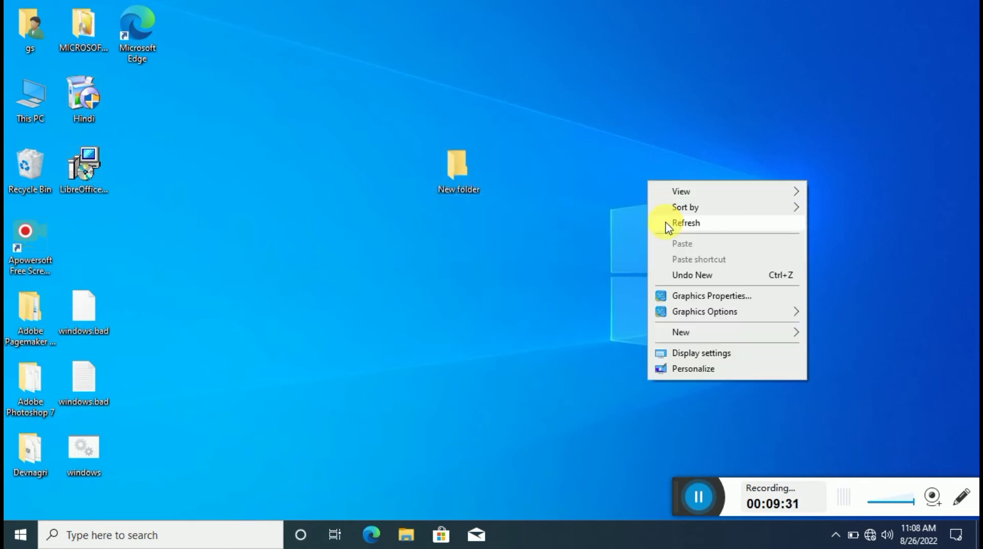
left_click(665, 223)
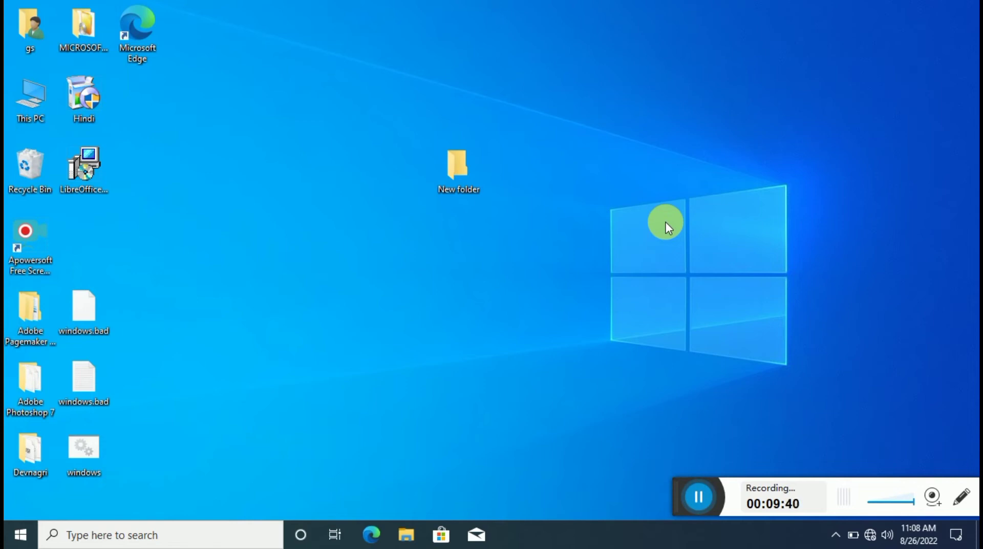
Create a second desktop folder with the default name, move New folder directly below it, and refresh the desktop.
key("ctrl+shift+n")
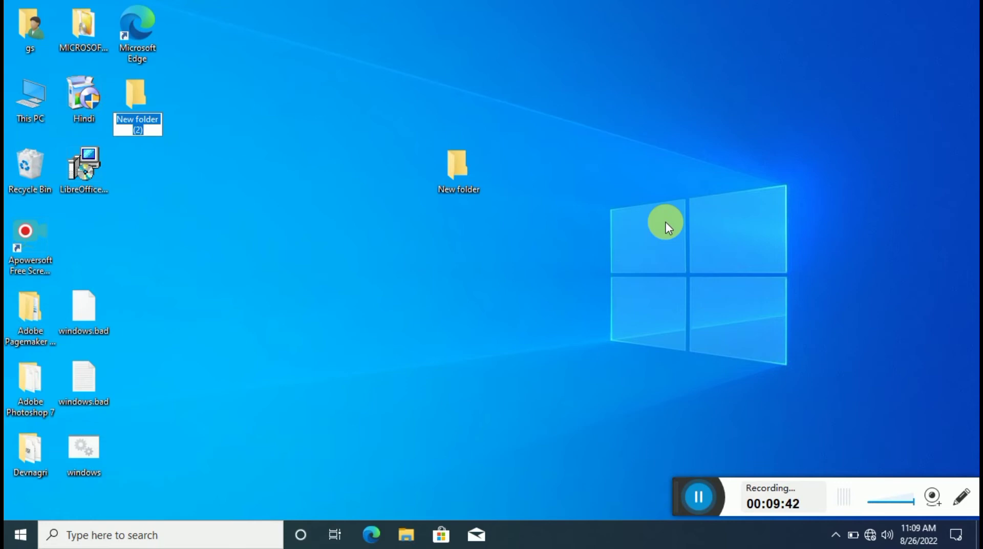
key("Return")
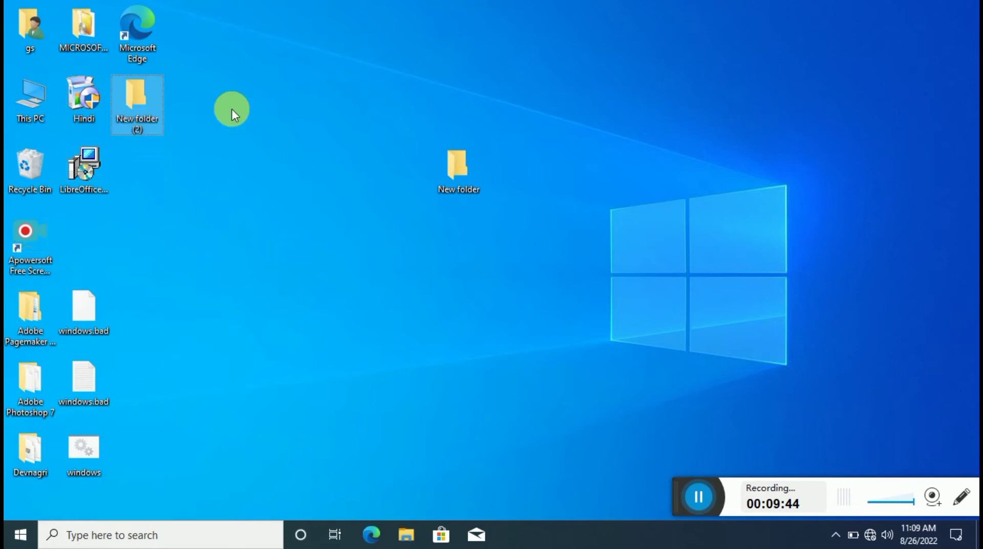
left_click_drag(473, 173, 171, 192)
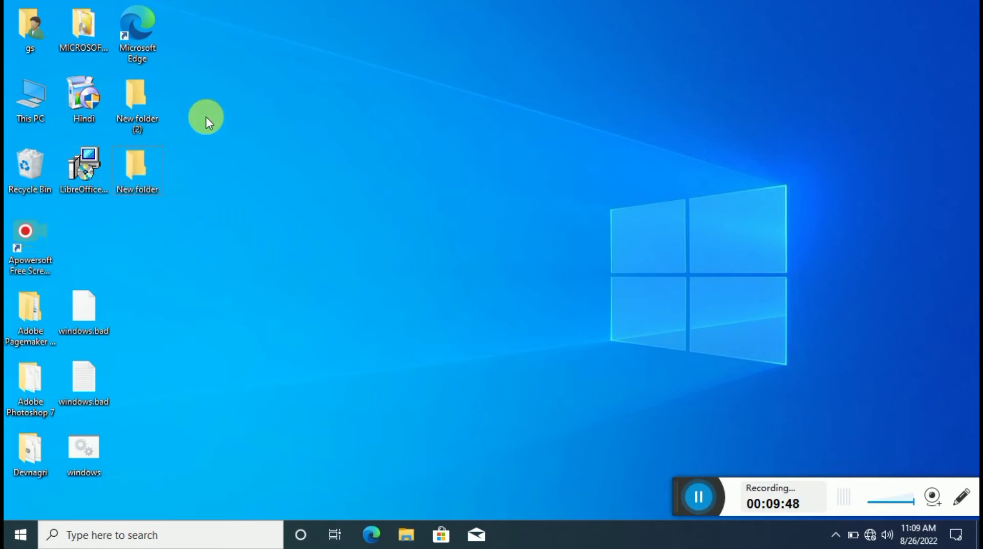
right_click(206, 117)
left_click(236, 163)
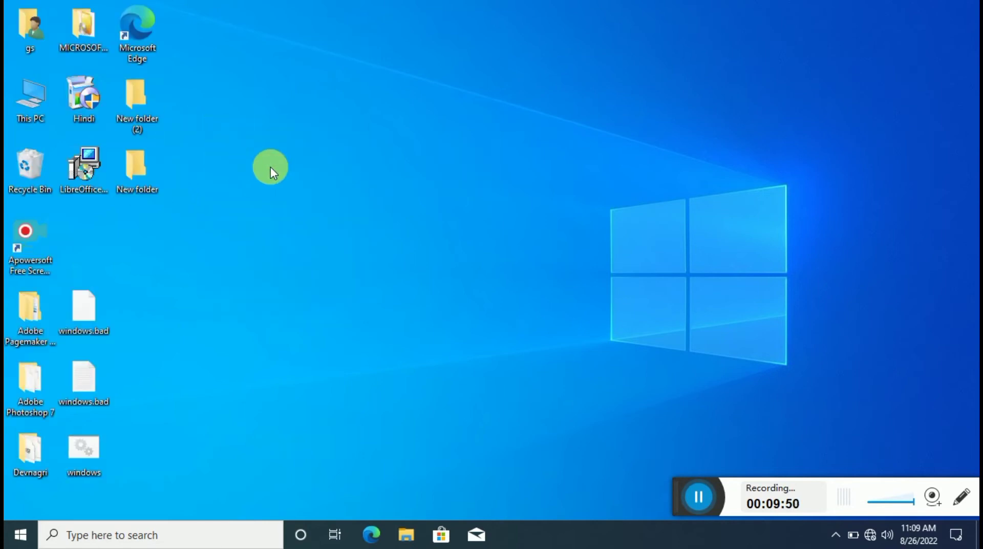
Review the item types offered for creating new desktop items, from Folder and Shortcut to Compressed (zipped) Folder.
right_click(271, 167)
mouse_move(307, 325)
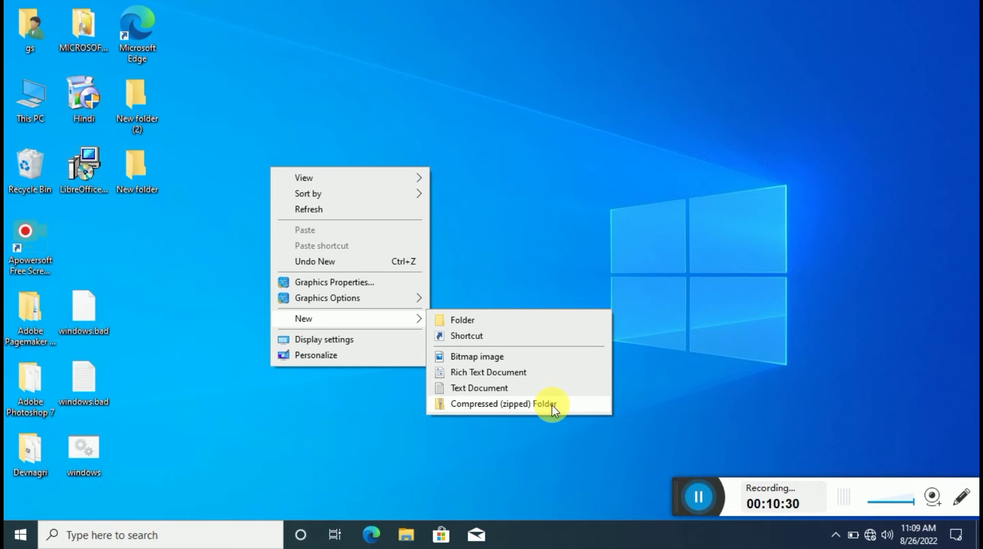
left_click(579, 147)
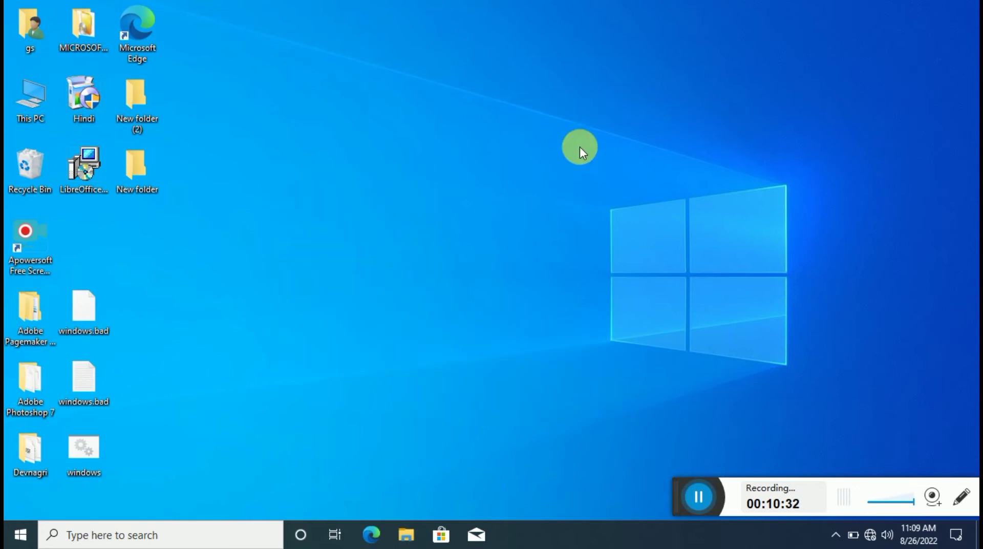
Open the Display settings from the desktop's context menu.
right_click(533, 161)
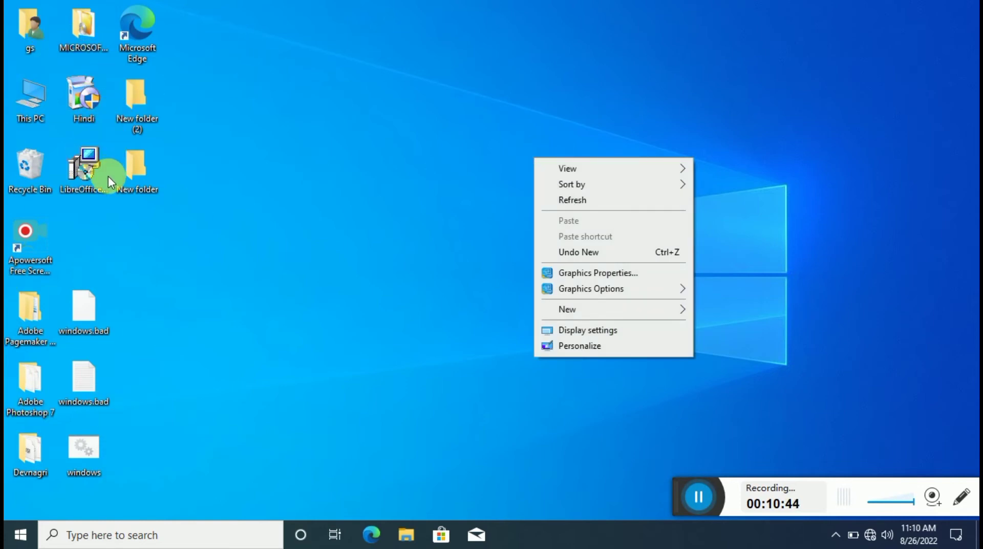
right_click(318, 142)
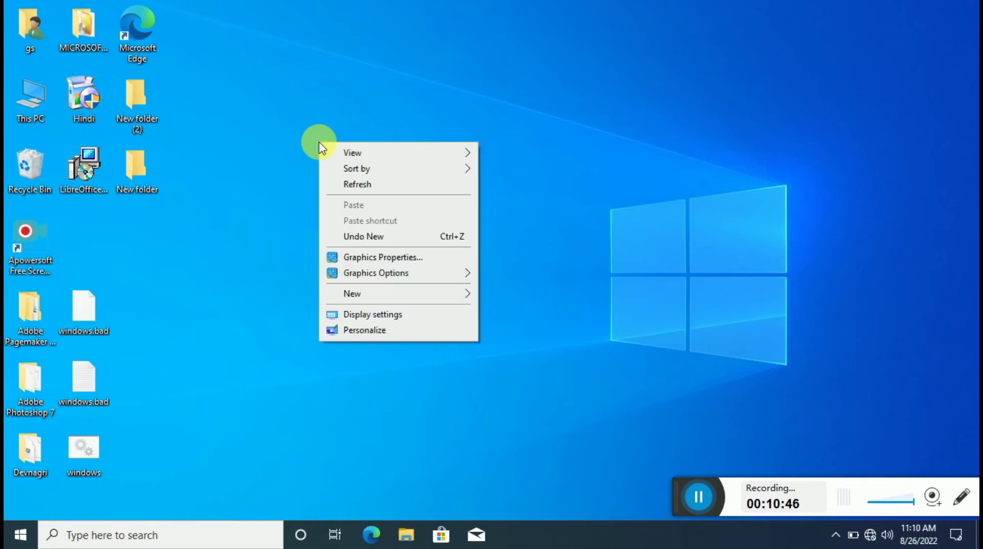
left_click(375, 315)
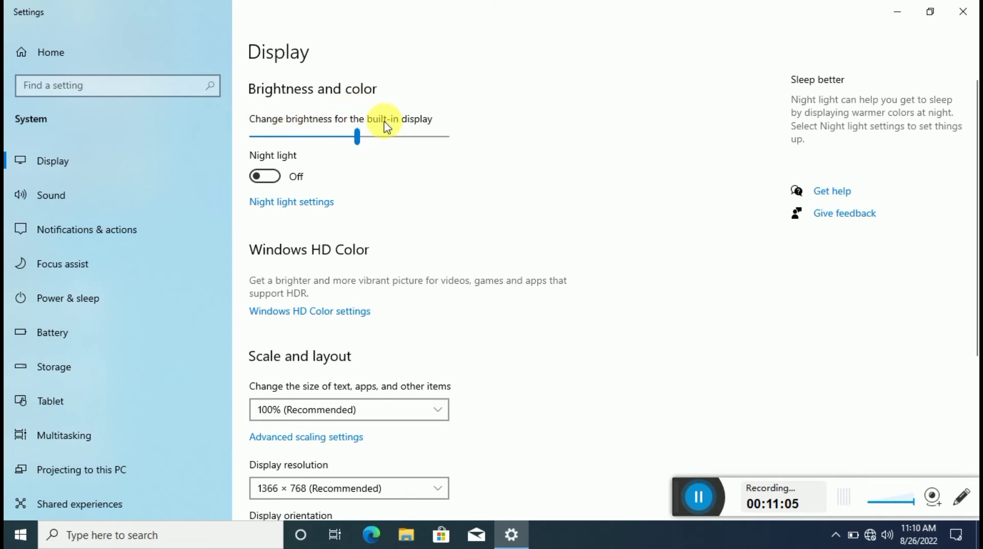
Raise the built-in display's brightness slightly and switch Night light on and back off.
mouse_move(360, 141)
left_mouse_down()
mouse_move(435, 141)
mouse_move(374, 141)
left_mouse_up()
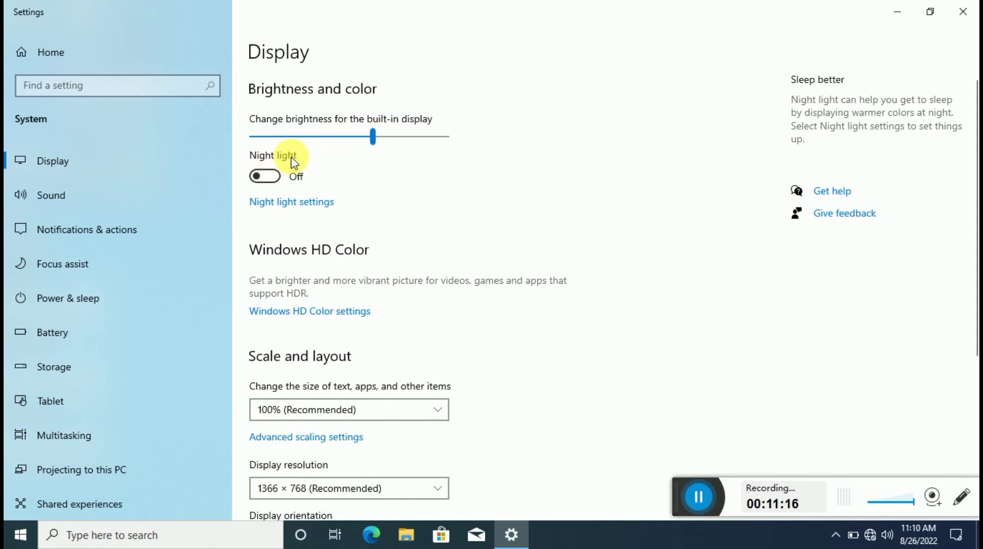
left_click(273, 179)
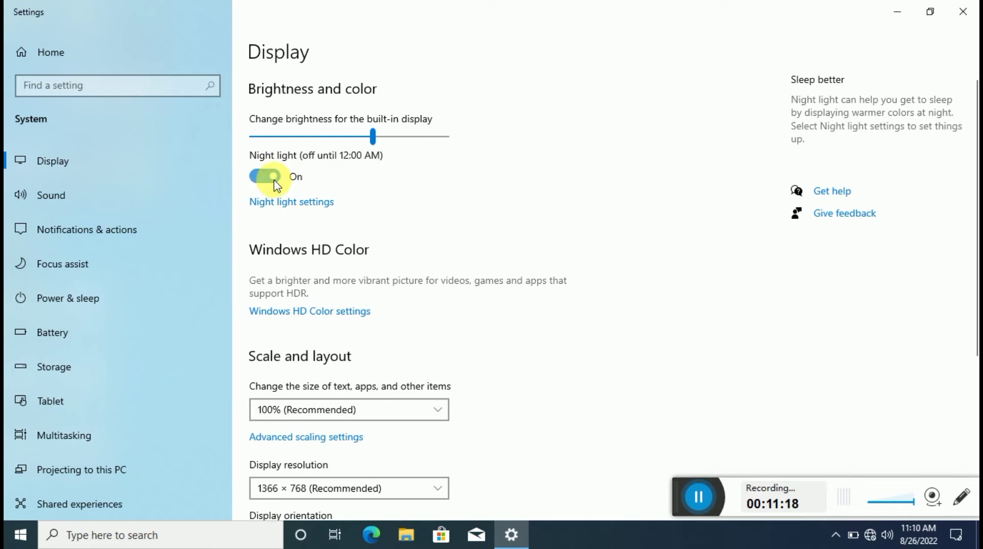
left_click_drag(421, 137, 380, 137)
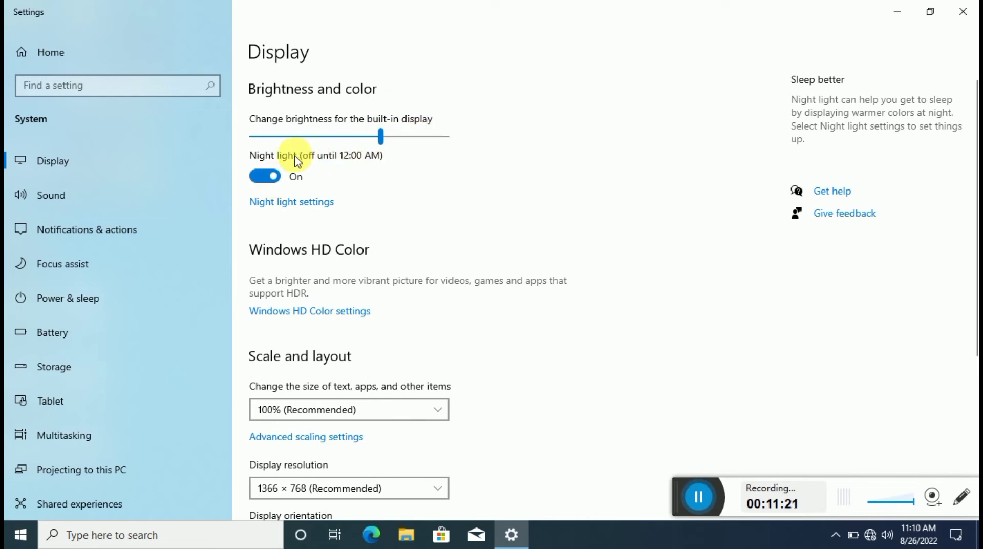
left_click(269, 176)
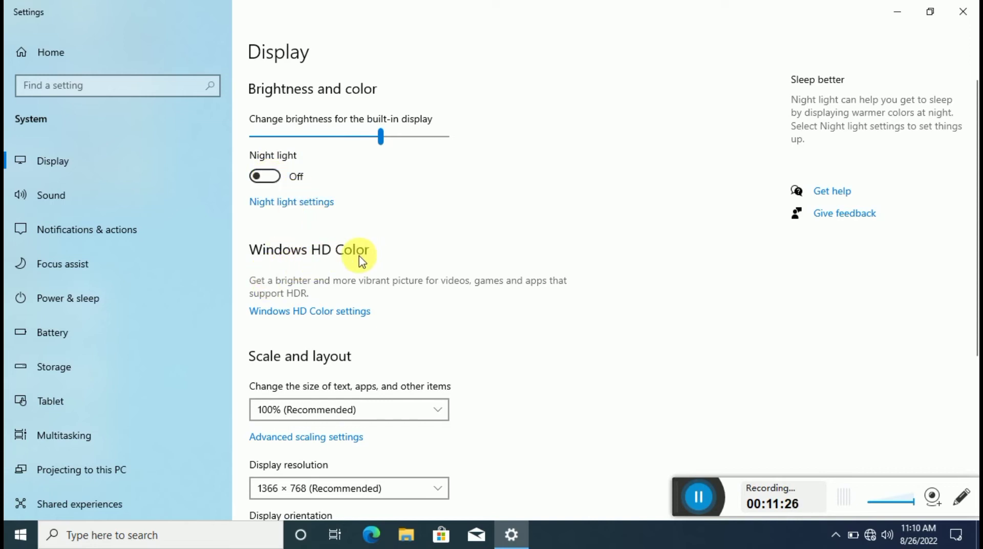
Open the Windows HD Color settings and review the display choice, display capabilities and preview video.
scroll(358, 259, "down", 2)
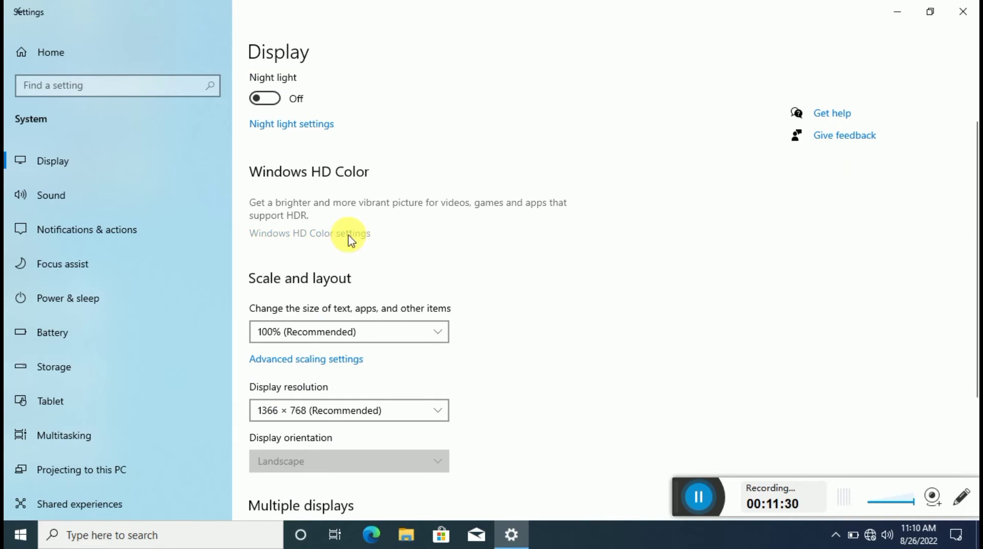
left_click(351, 241)
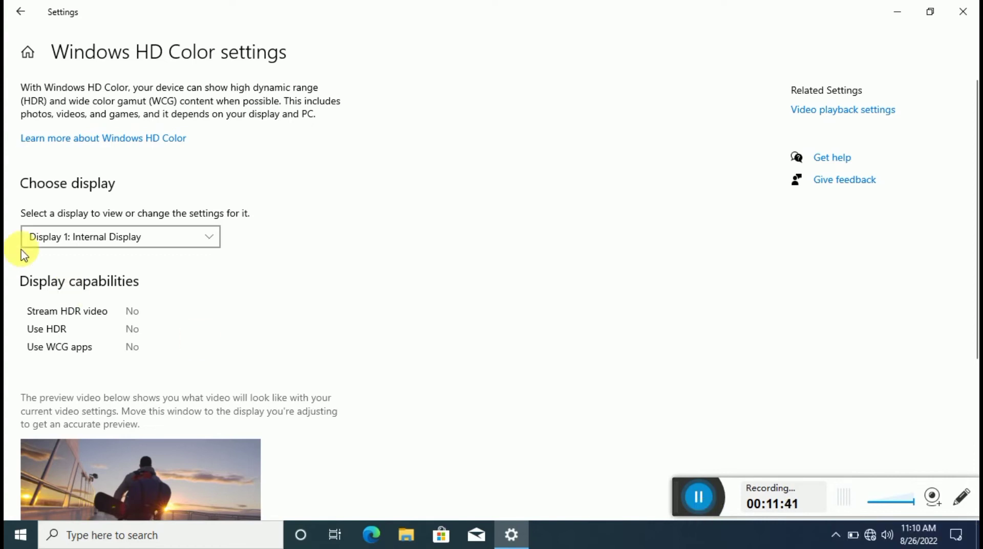
scroll(140, 161, "down", 4)
scroll(141, 165, "up", 3)
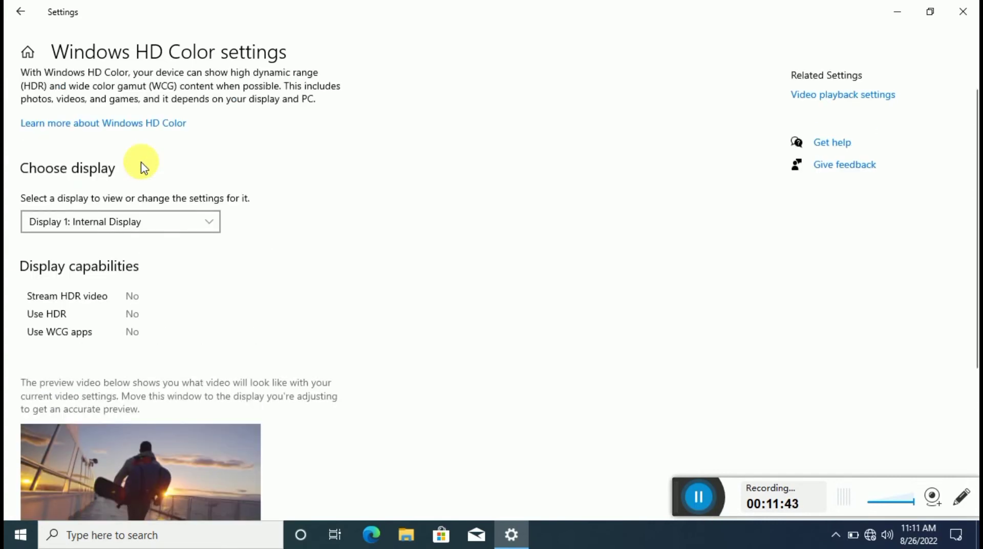
scroll(142, 168, "up", 1)
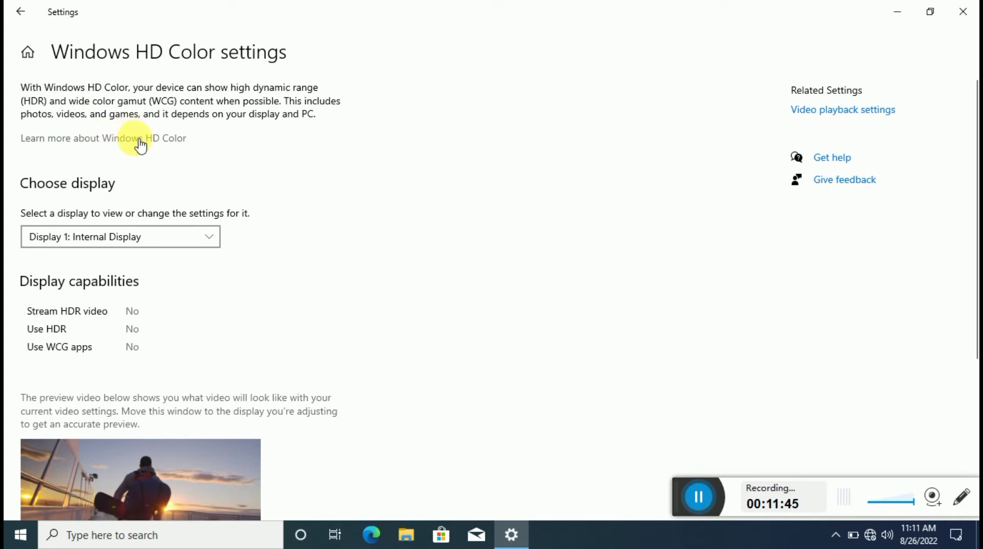
Open the page for learning more about Windows HD Color, close it, and return to the Display settings.
left_click(139, 140)
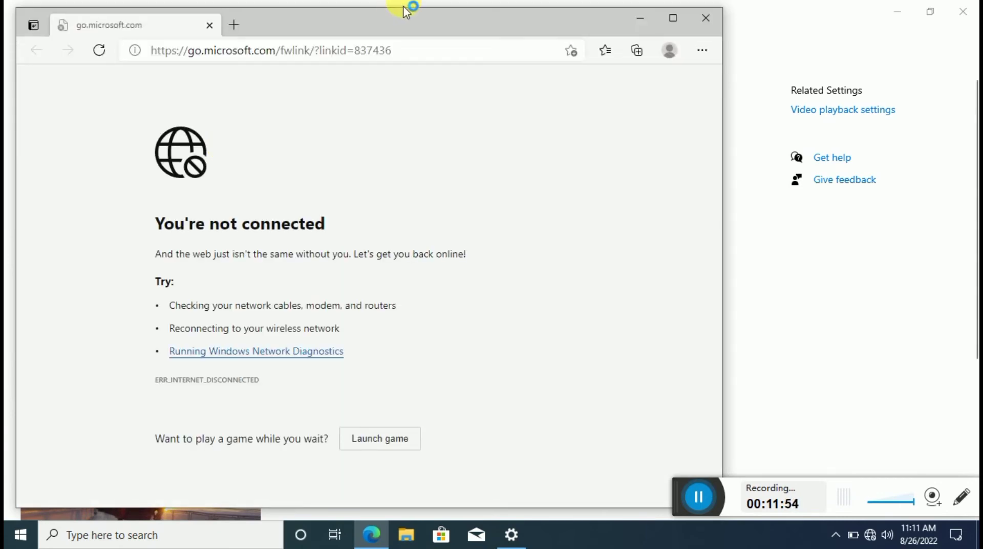
left_click(712, 32)
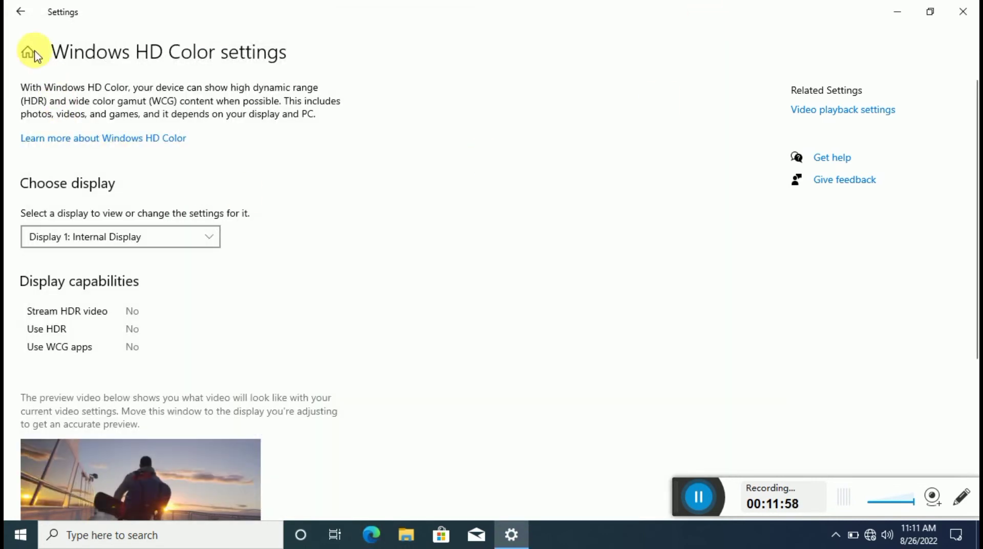
left_click(20, 11)
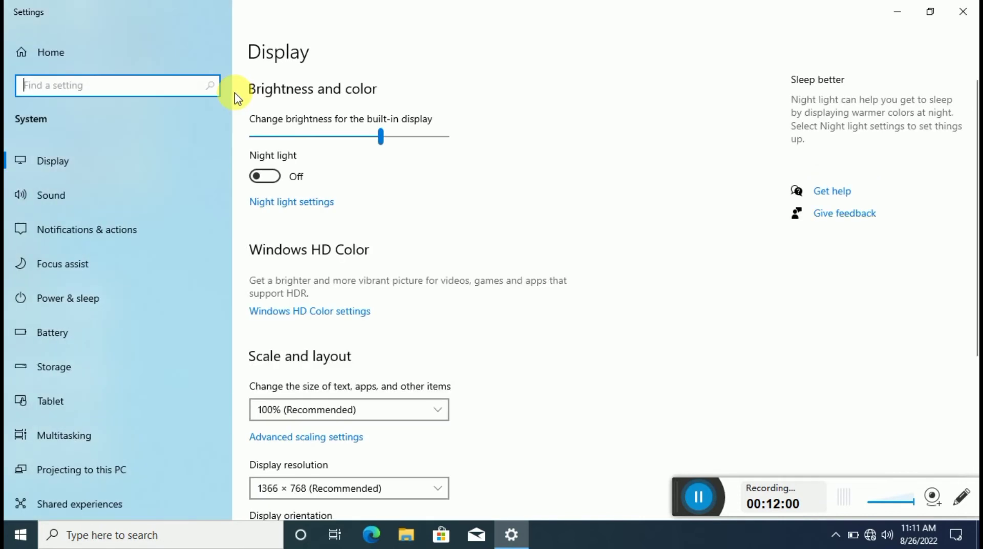
Set the size of text, apps and other items to 125%, and return it to 100% (Recommended).
scroll(351, 176, "down", 5)
scroll(351, 177, "up", 3)
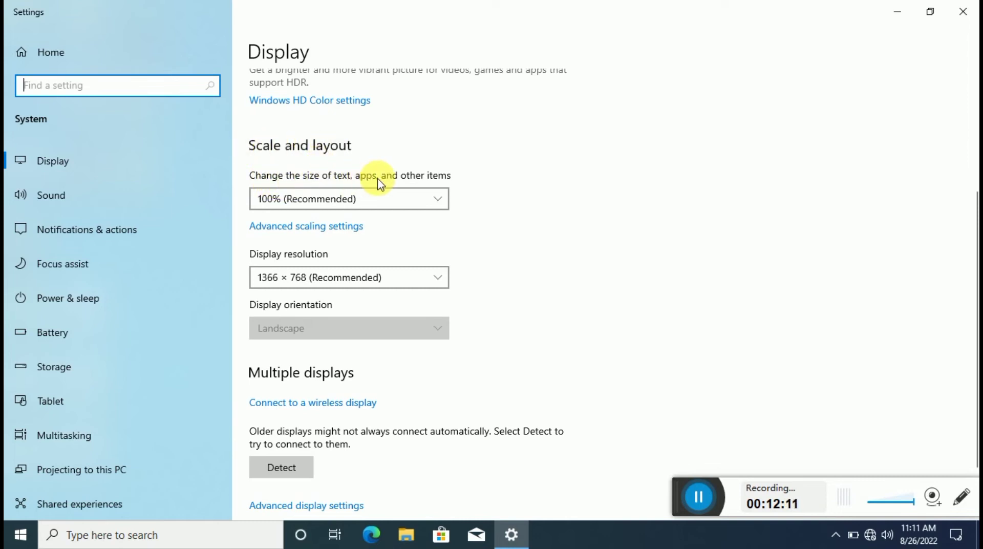
left_click(432, 206)
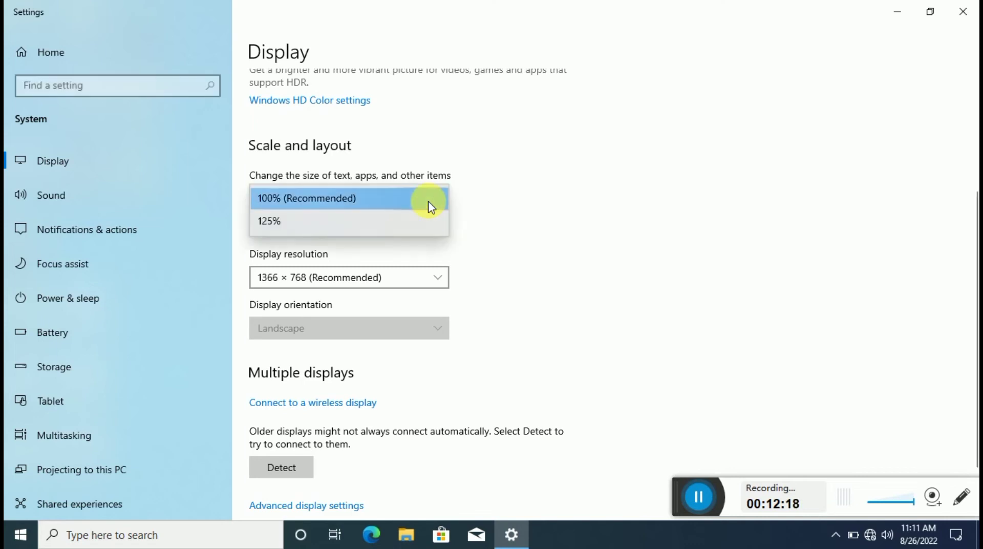
left_click(414, 227)
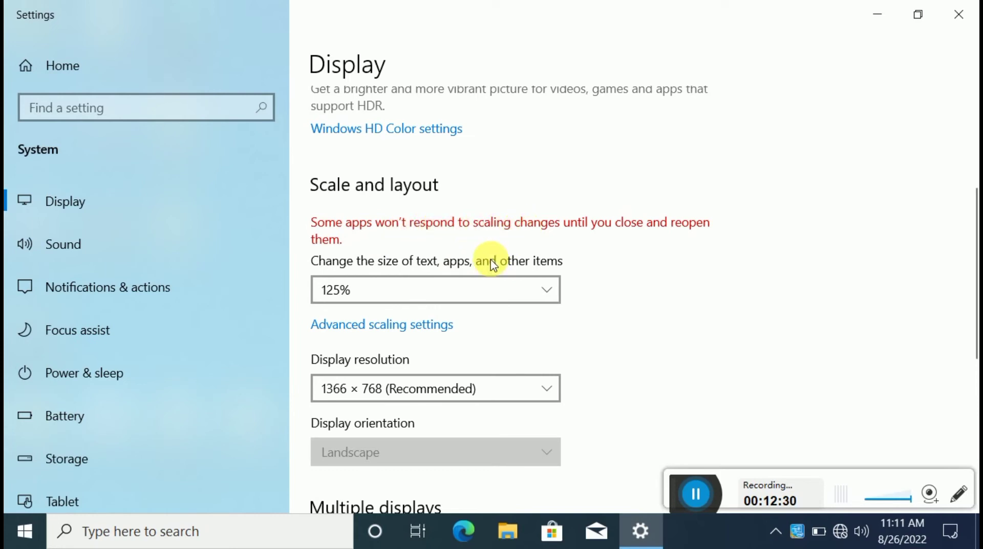
left_click(467, 290)
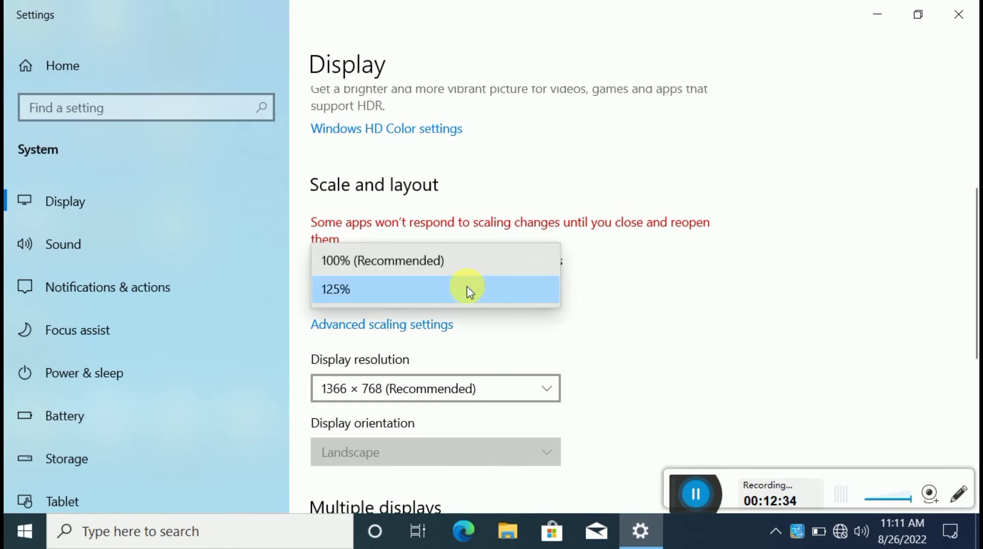
left_click(447, 271)
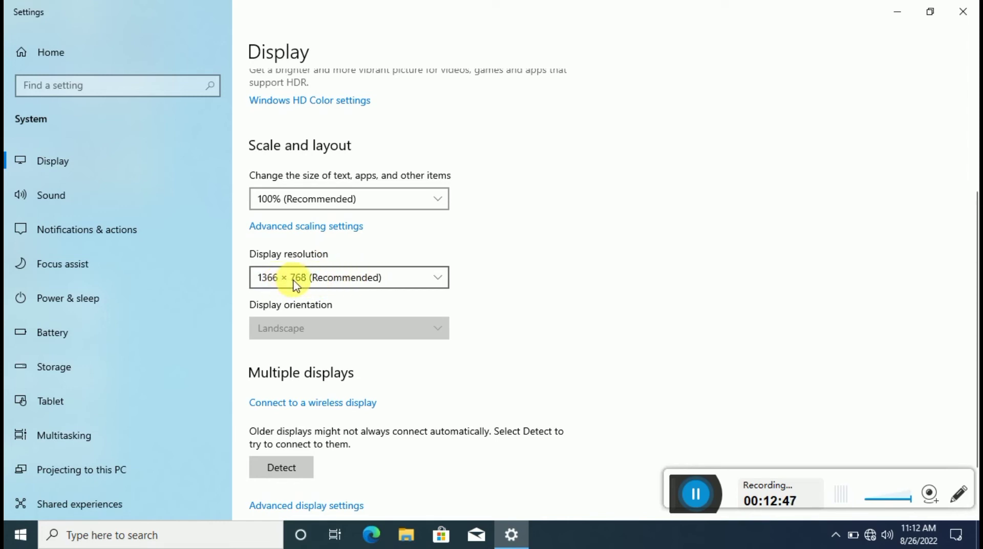
Set the display resolution to 1280 × 720 and keep it, and switch back to 1366 × 768 (Recommended), keeping that change.
left_click(330, 280)
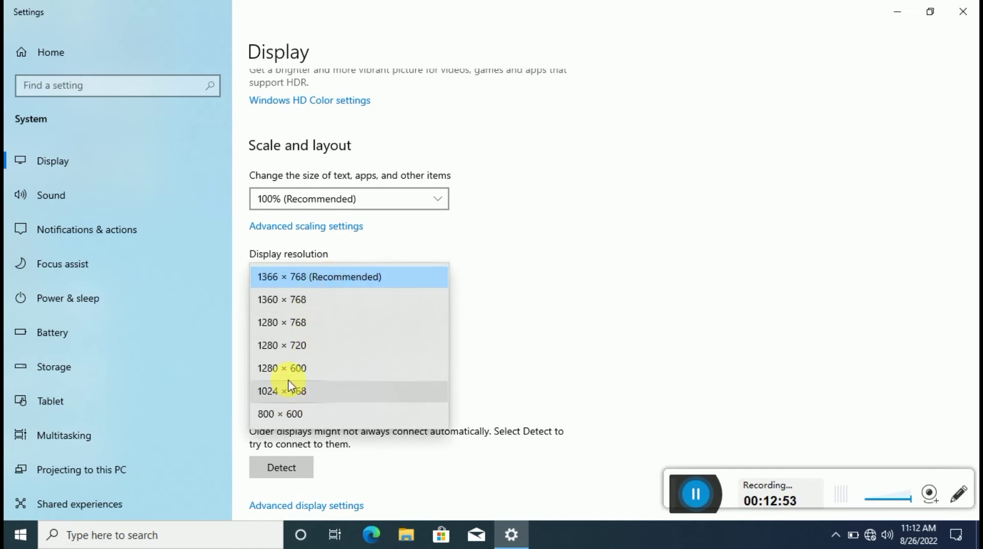
left_click(281, 351)
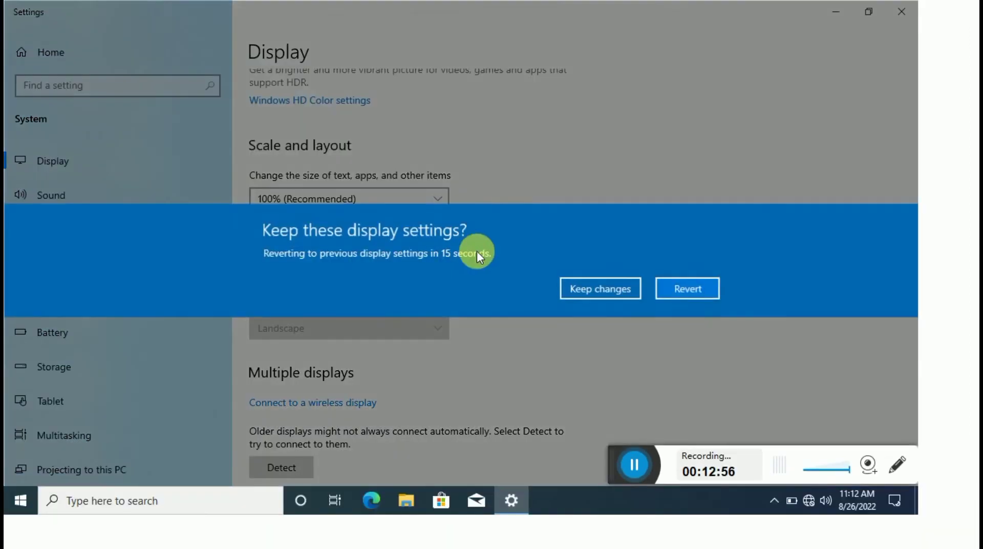
left_click(568, 276)
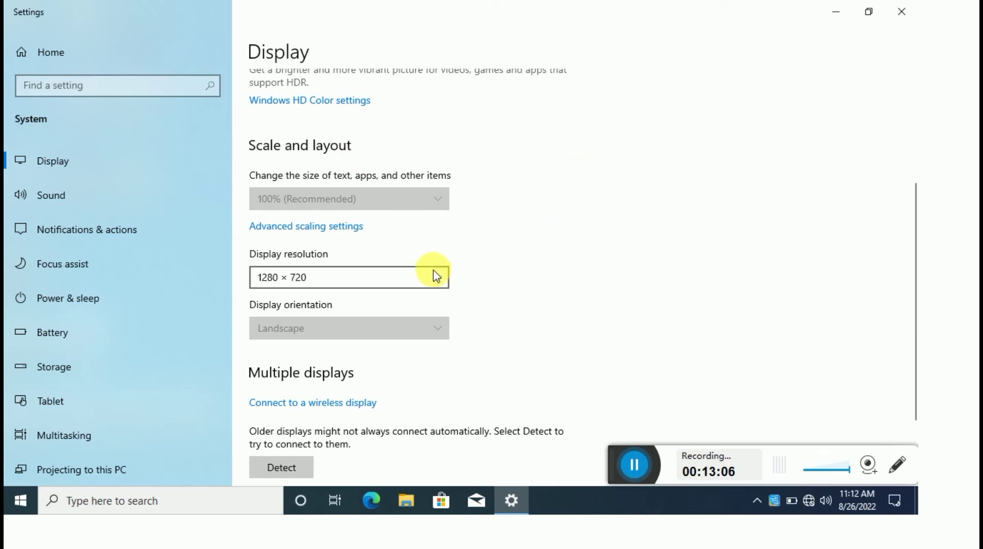
left_click(442, 279)
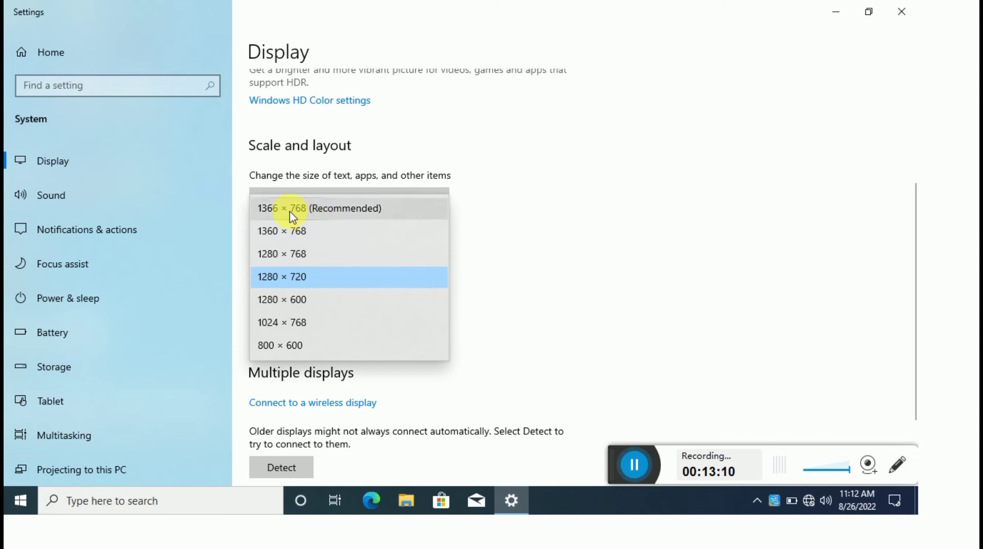
left_click(327, 208)
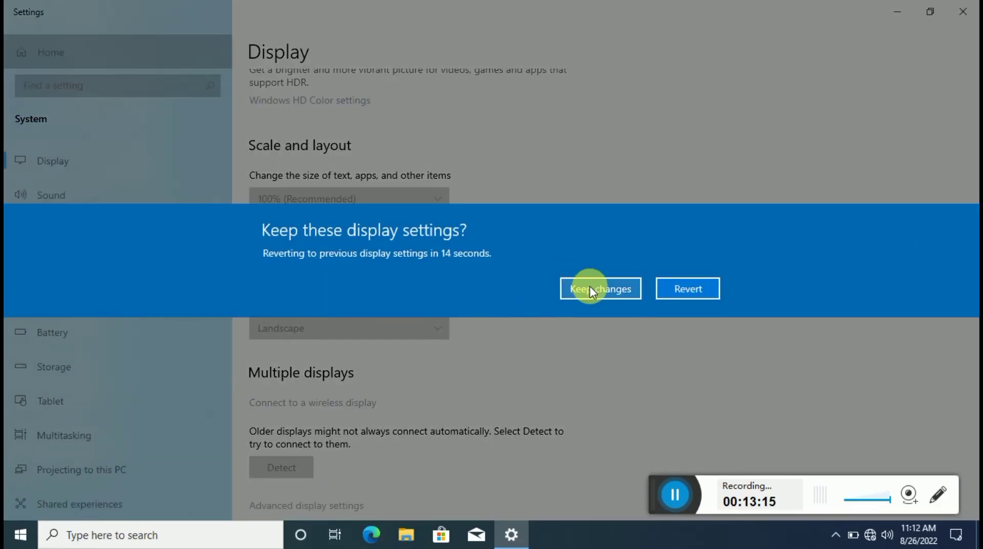
left_click(584, 279)
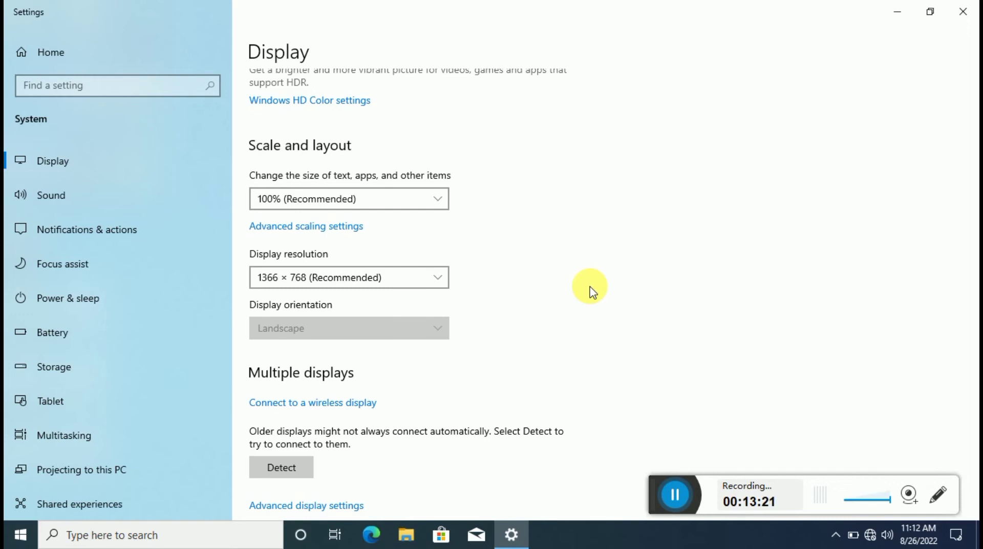
Open the wireless display connection pane under Multiple displays, look at its device search, and dismiss it.
scroll(592, 292, "down", 1)
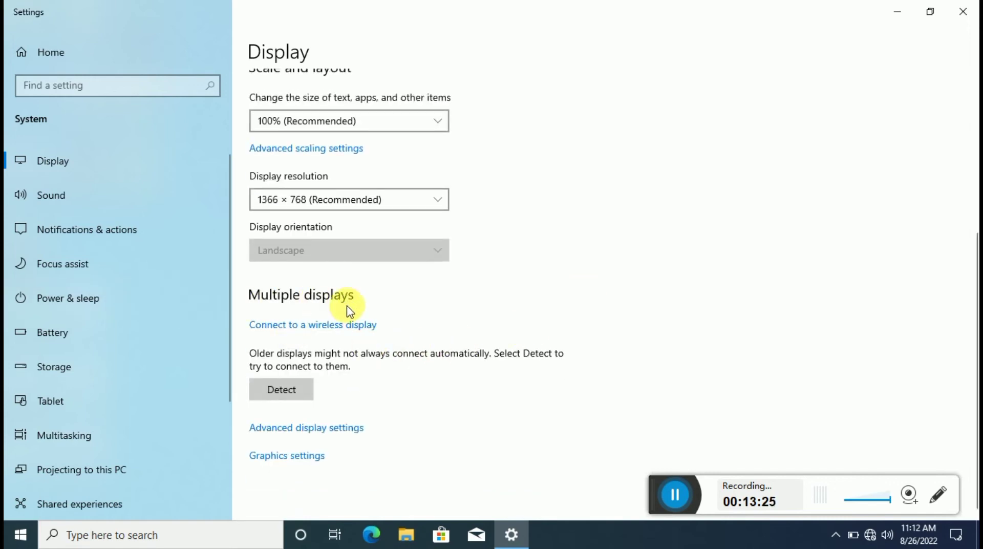
left_click(313, 330)
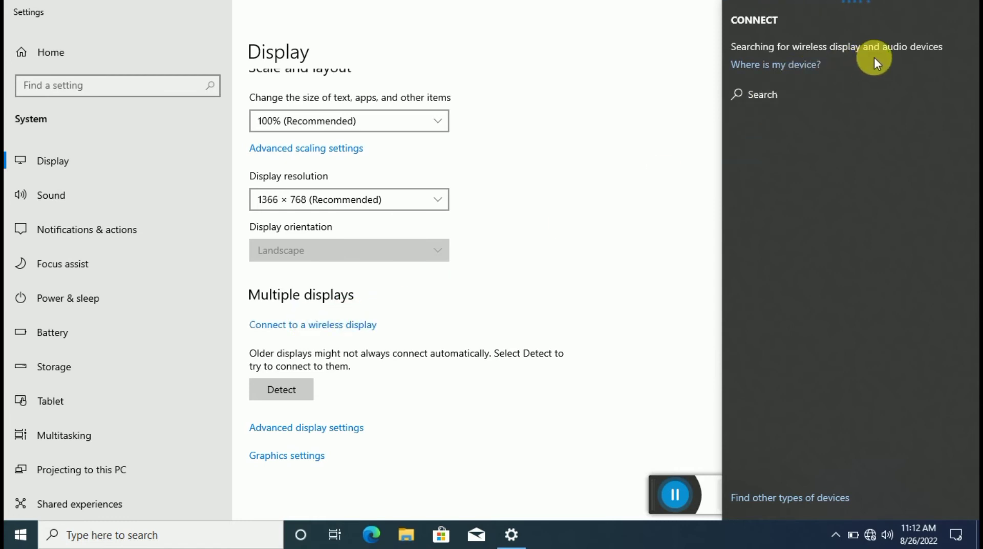
left_click(646, 226)
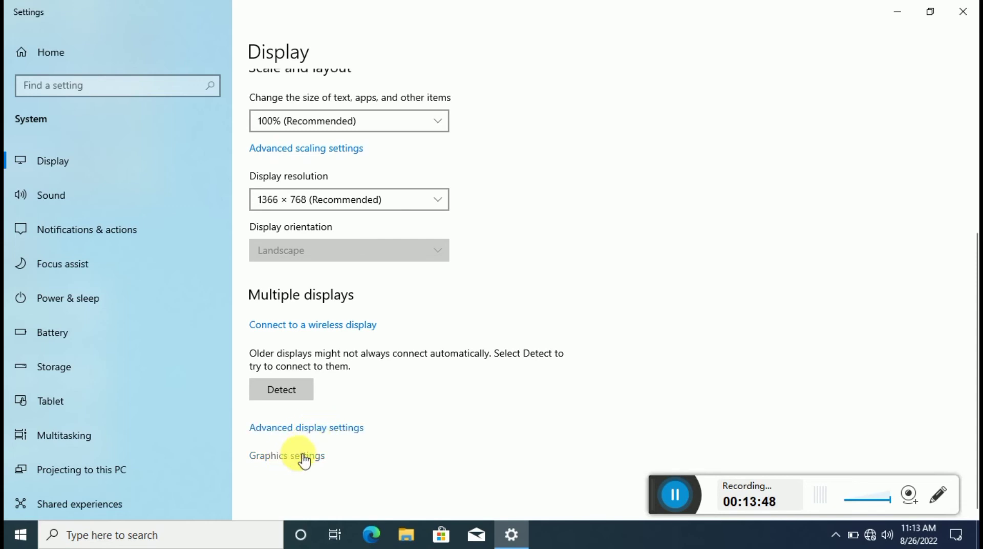
Open the Advanced display settings, look through the display information and refresh rate, and close Settings.
left_click(313, 429)
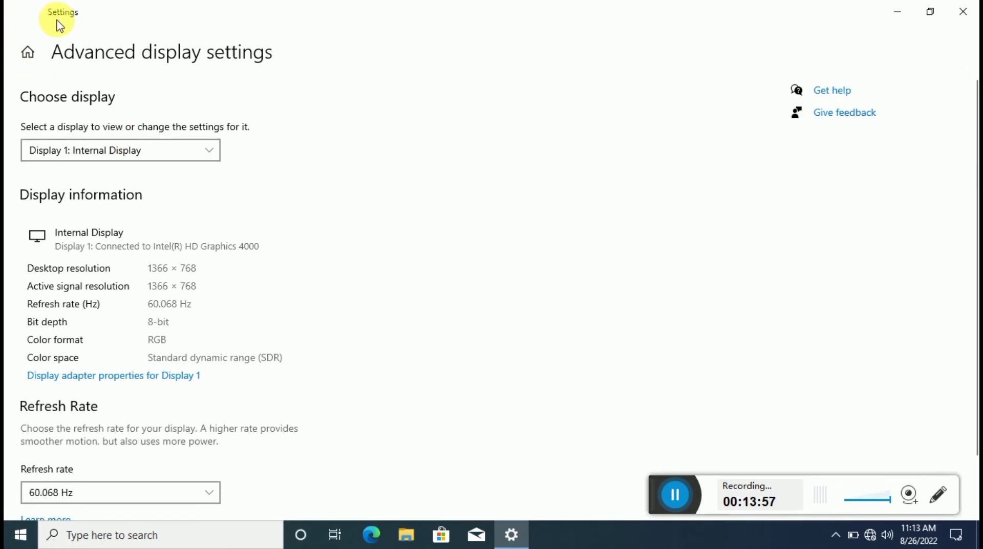
scroll(338, 297, "down", 5)
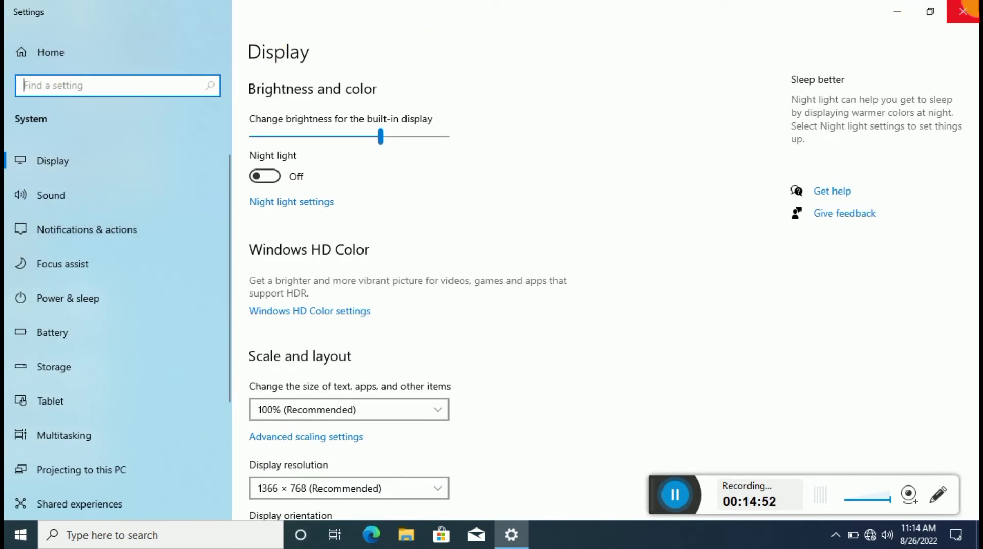
left_click(968, 7)
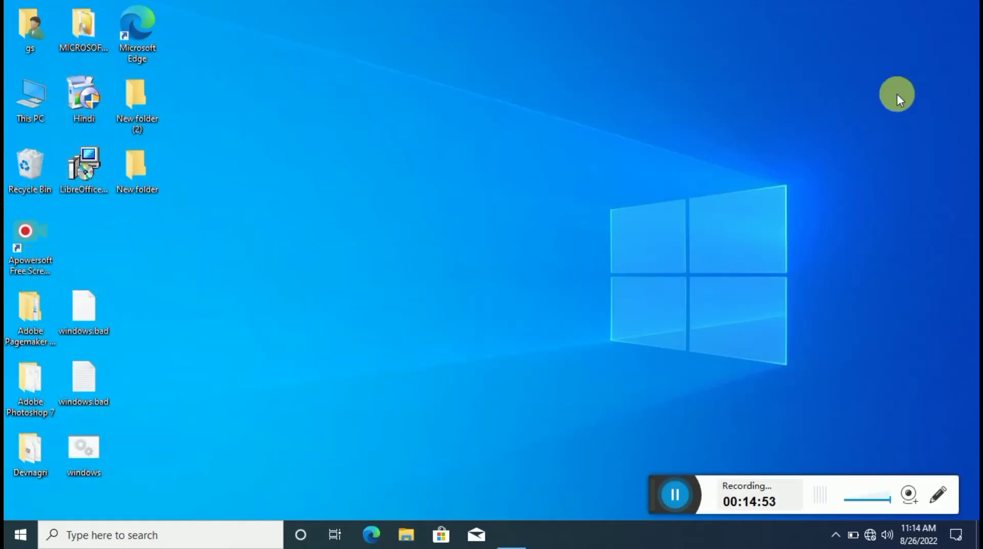
Open the Personalization settings from the desktop and look over the Background page.
right_click(261, 196)
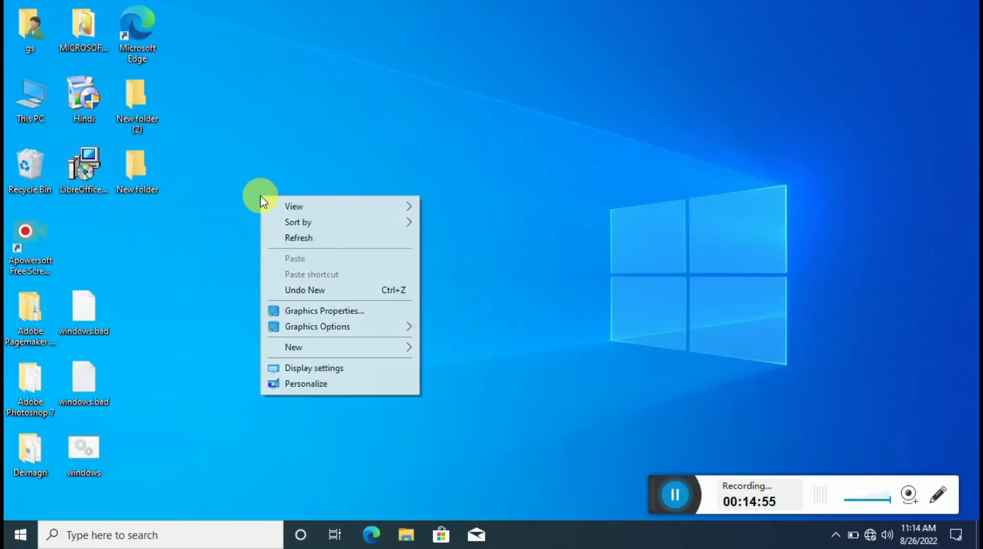
left_click(306, 385)
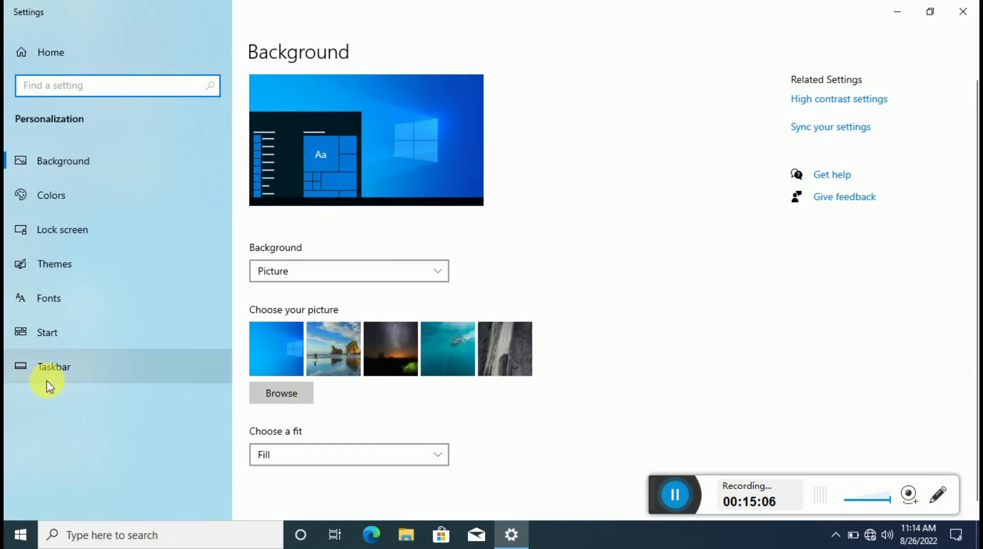
left_click(65, 162)
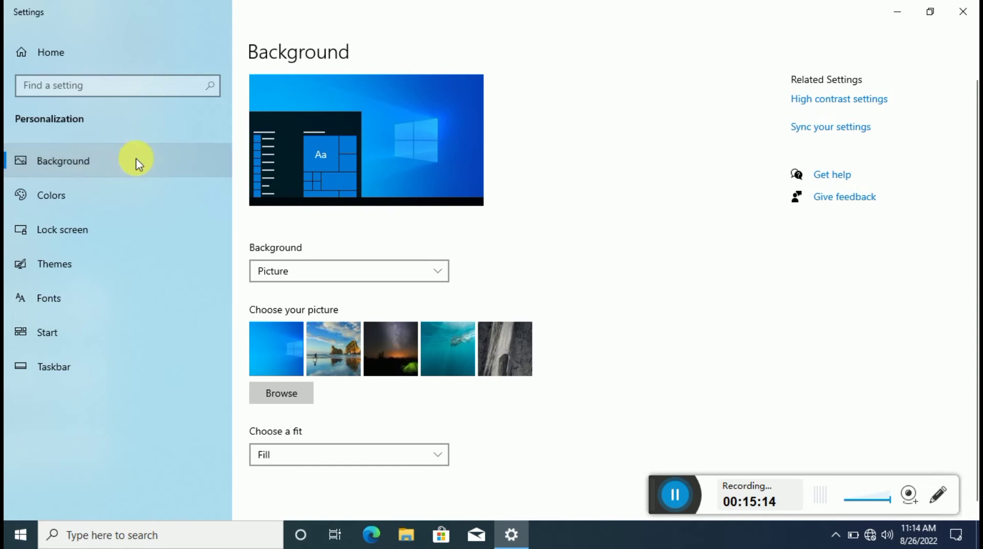
scroll(341, 259, "down", 1)
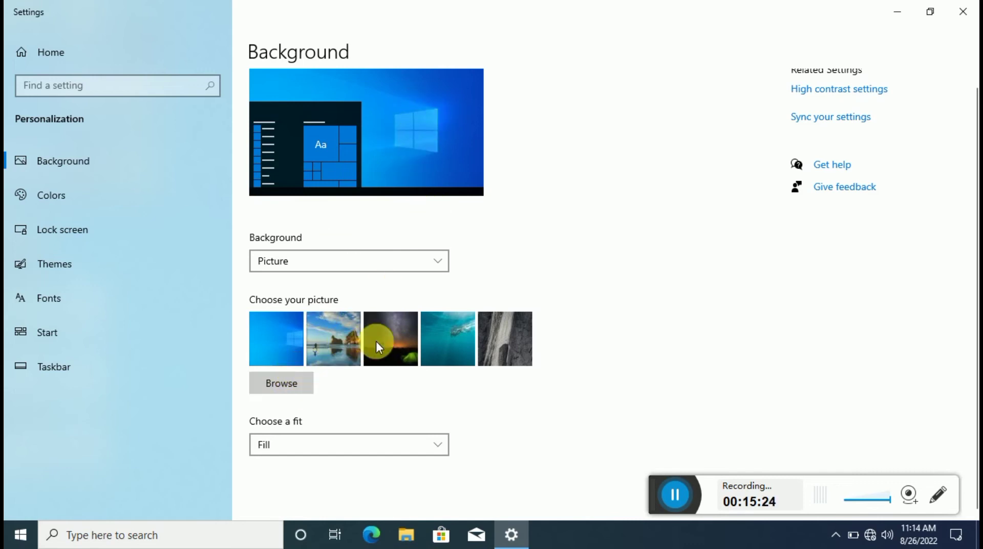
Browse the PC for a background picture without choosing one, and look at the available picture fit options, leaving Fill selected.
left_click(272, 392)
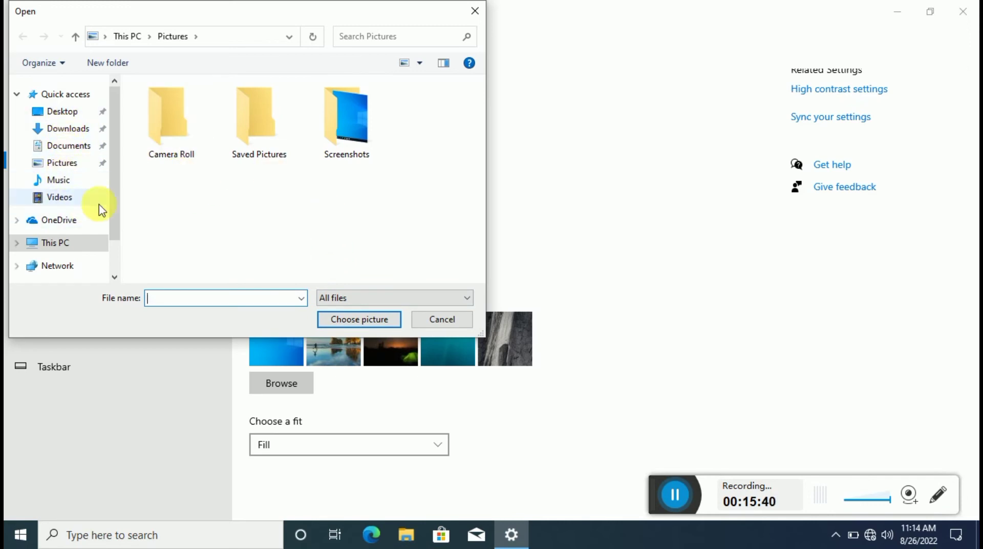
left_click(116, 249)
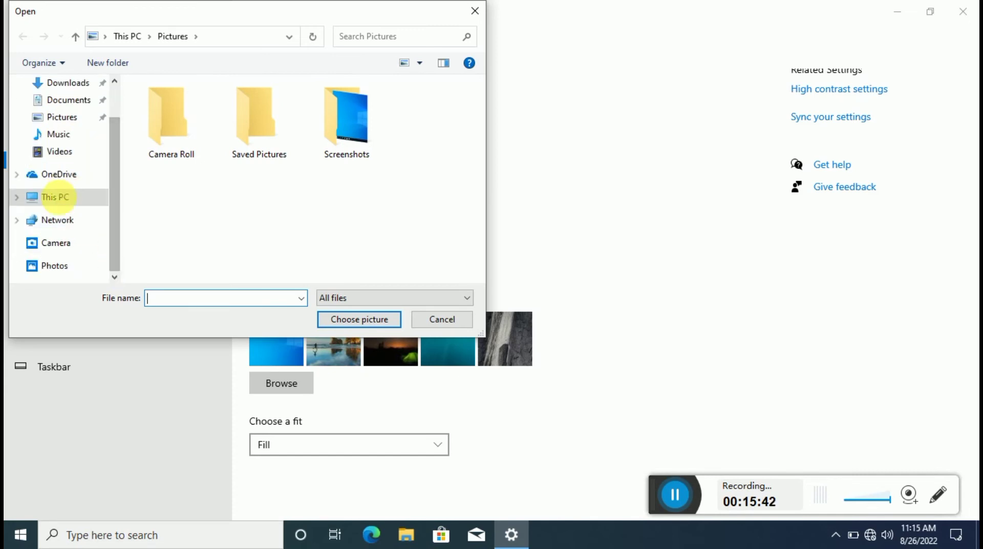
left_click(444, 320)
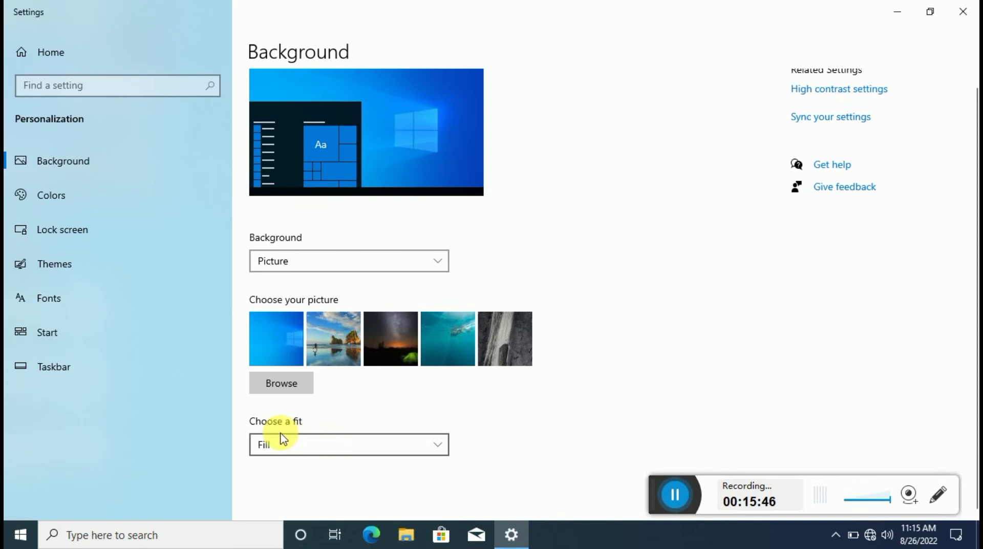
left_click(314, 444)
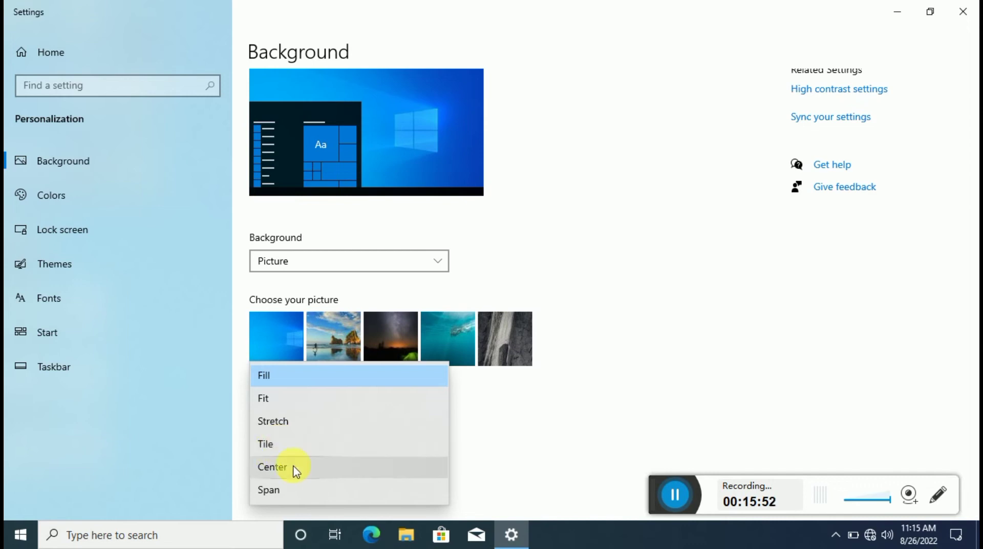
left_click(535, 256)
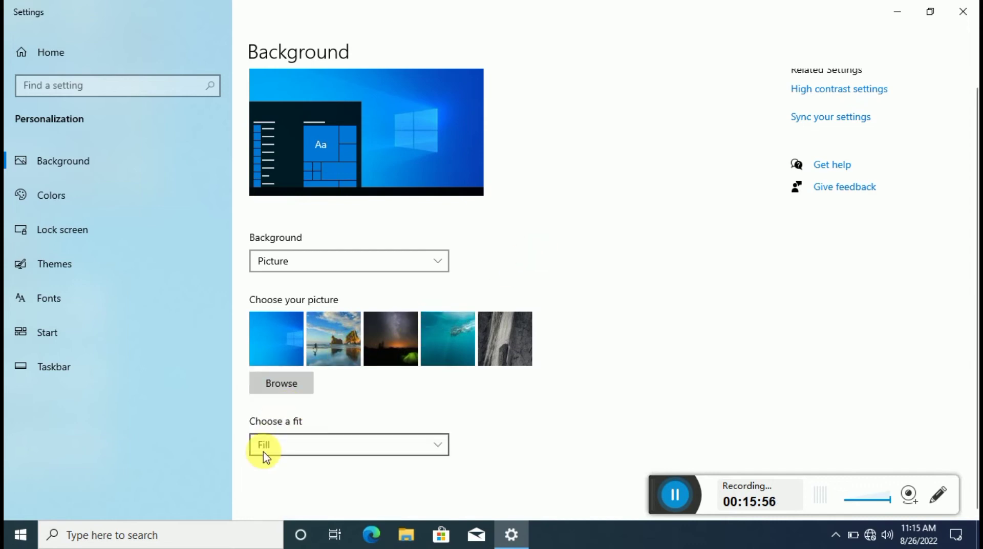
Open the Colors settings, and switch the default Windows mode to Light and back to Dark.
left_click(63, 208)
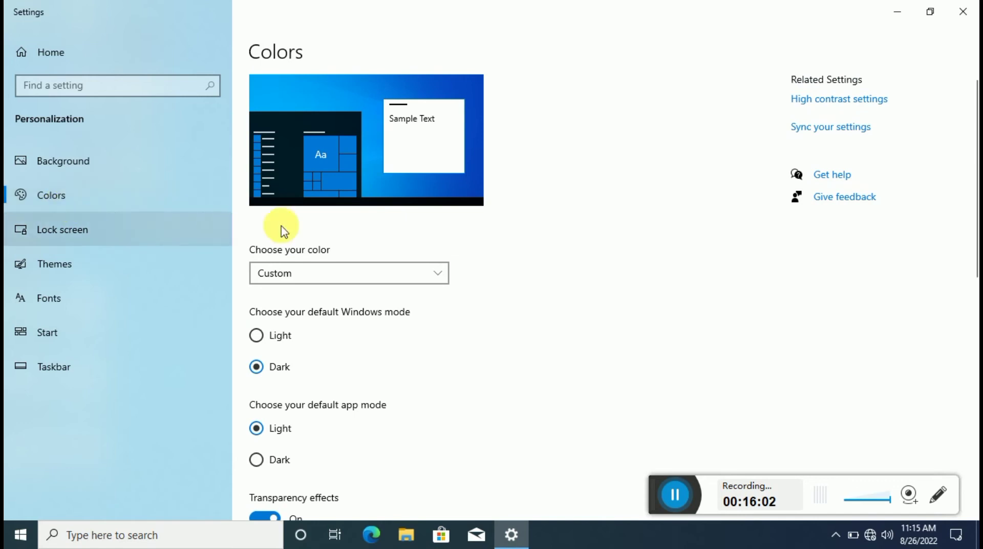
scroll(335, 233, "down", 5)
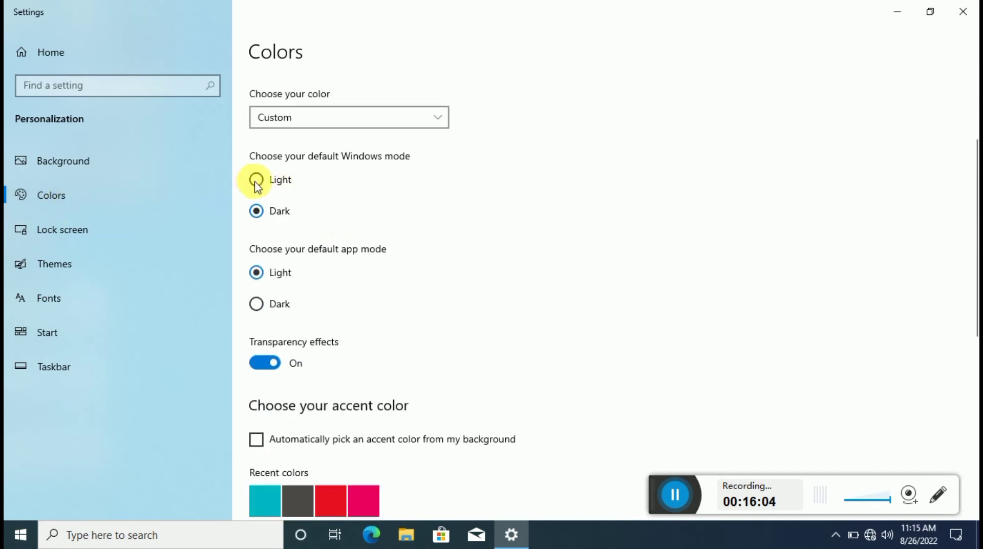
left_click(257, 180)
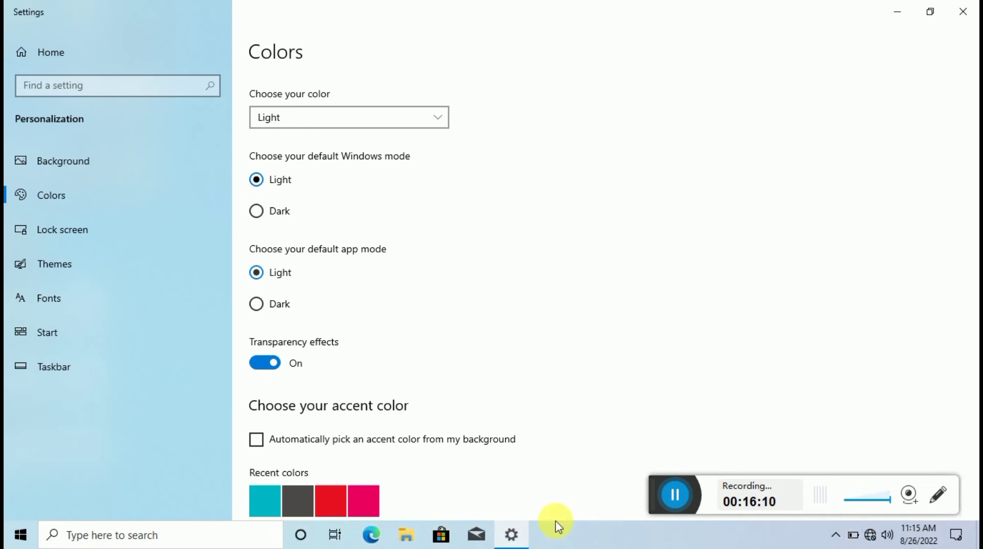
left_click(257, 212)
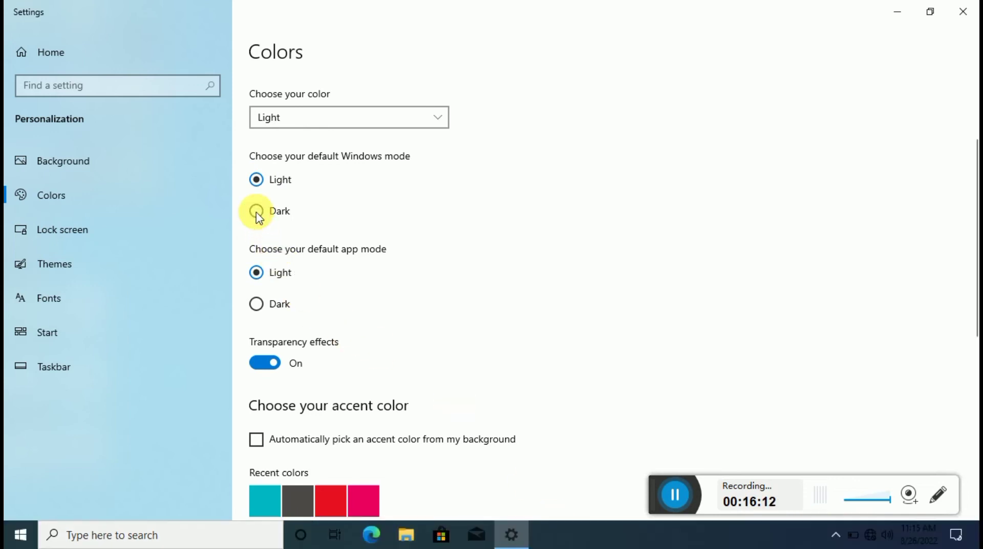
Switch the default app mode to Dark and back to Light, and turn Transparency effects off and on again.
left_click(257, 304)
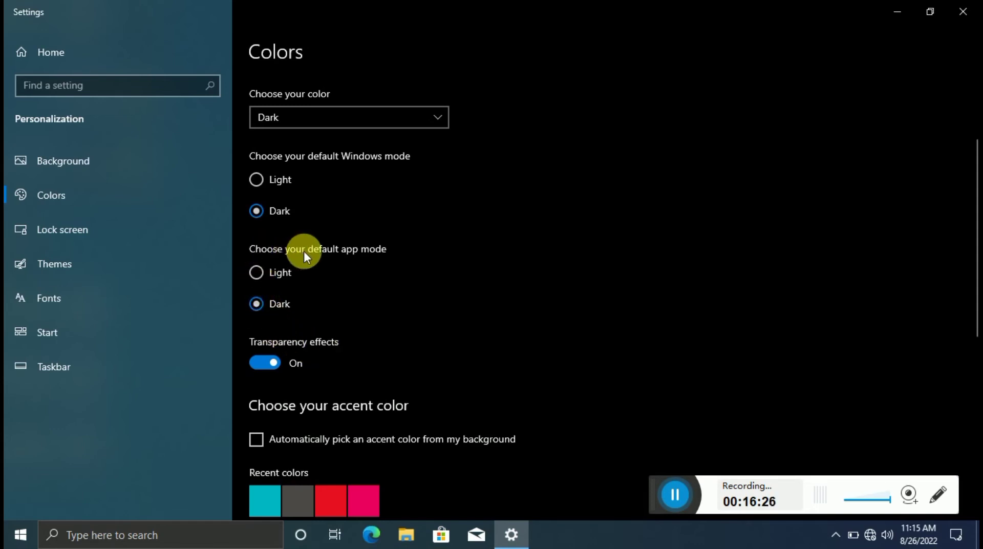
left_click(255, 272)
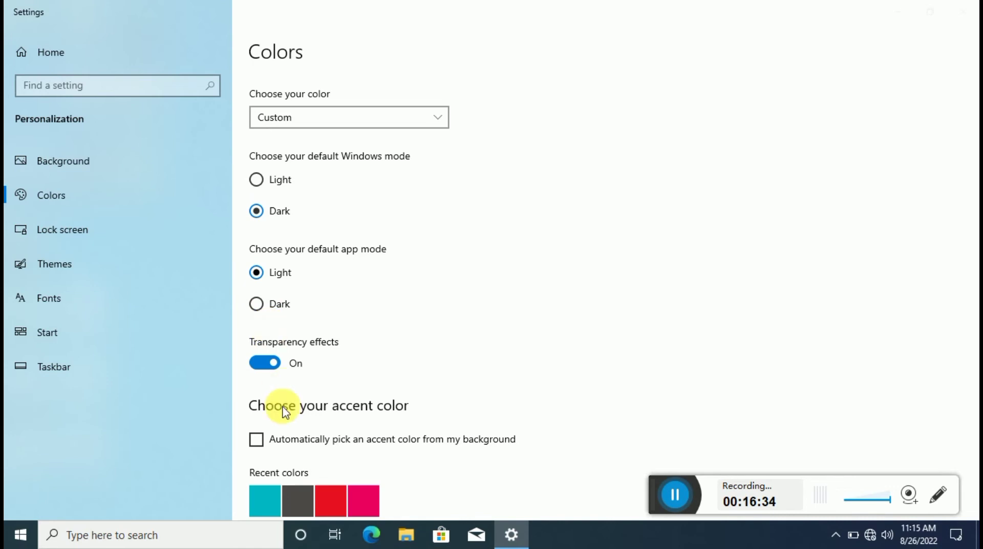
left_click(265, 364)
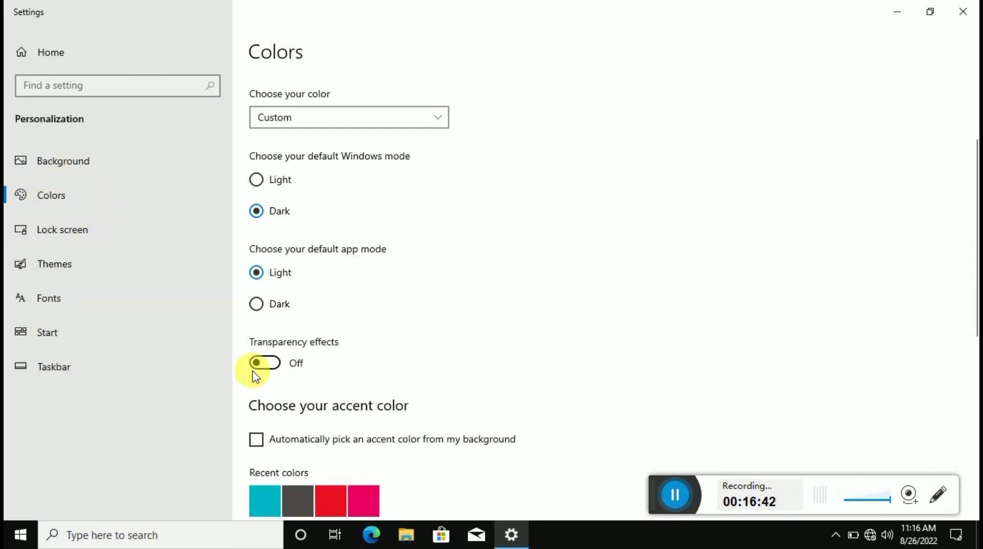
left_click(265, 363)
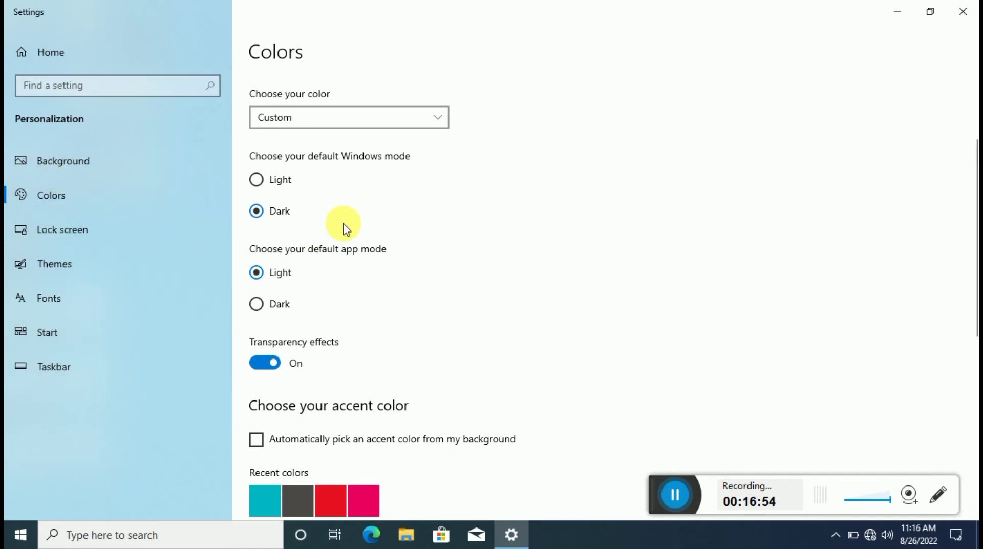
Set the accent color to the first blue in the third row, show it on Start, taskbar, action center, title bars and window borders, and close Settings.
scroll(345, 225, "down", 8)
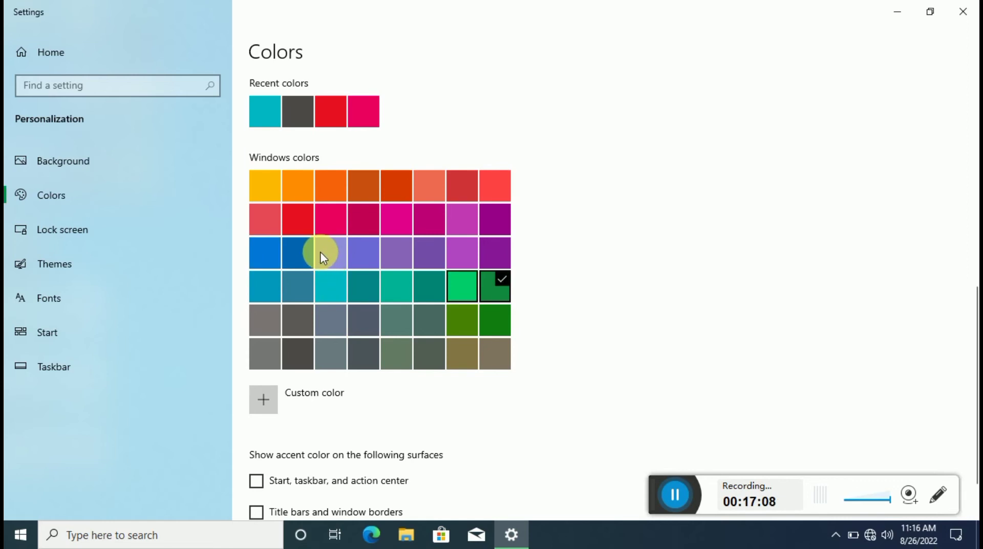
left_click(265, 251)
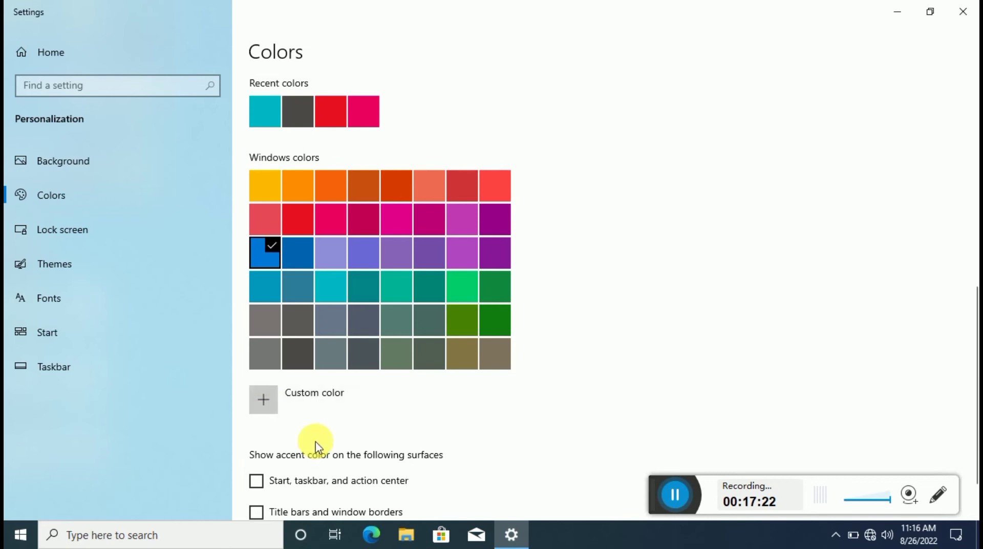
scroll(323, 450, "down", 2)
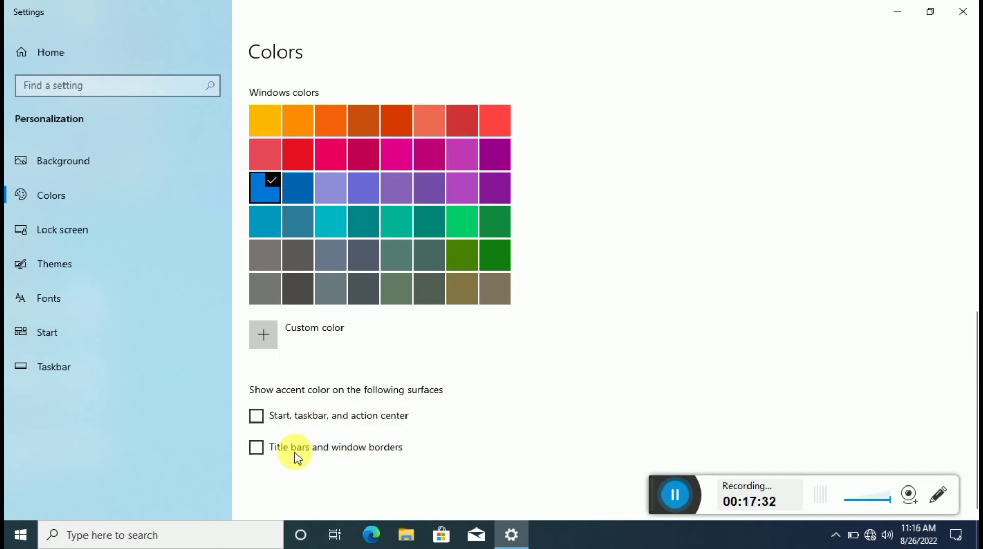
left_click(256, 417)
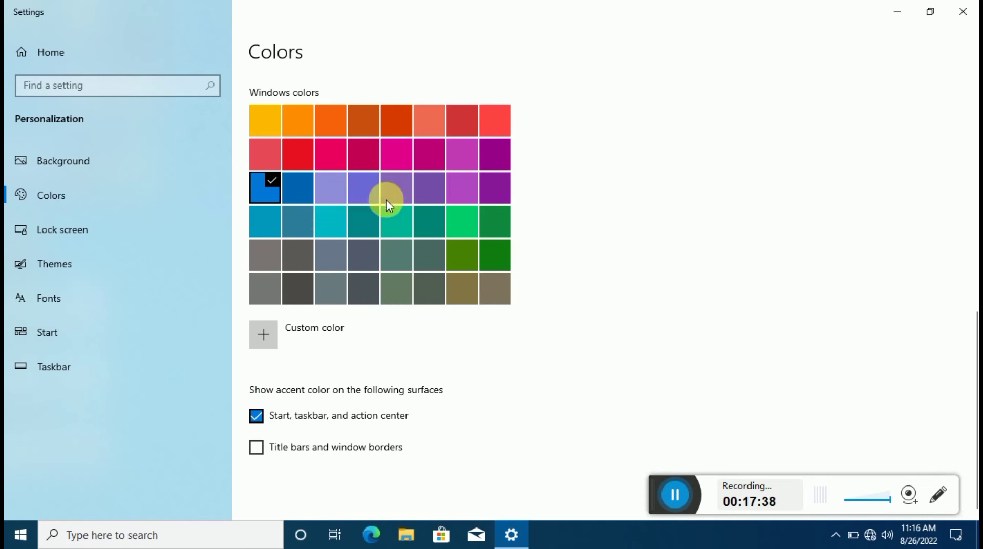
left_click(277, 450)
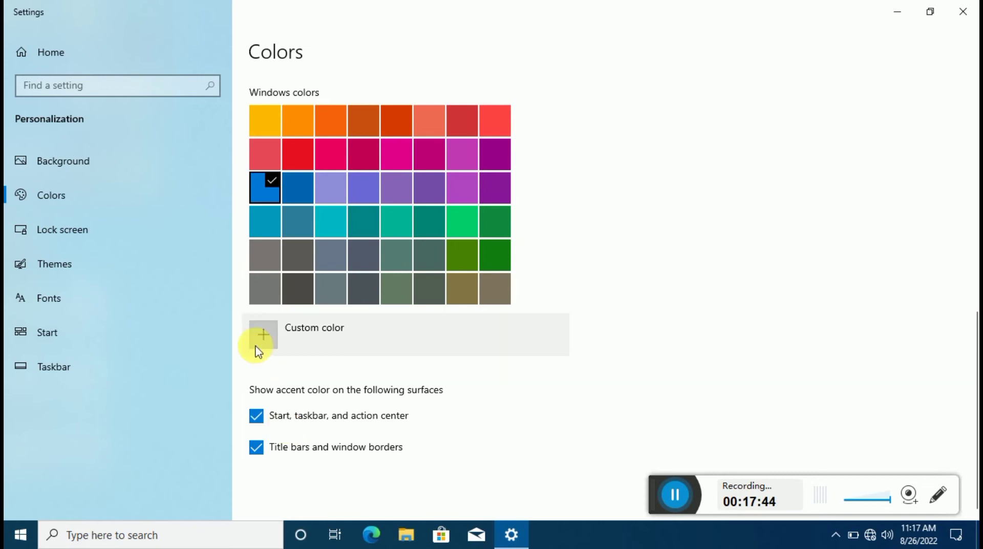
left_click(954, 14)
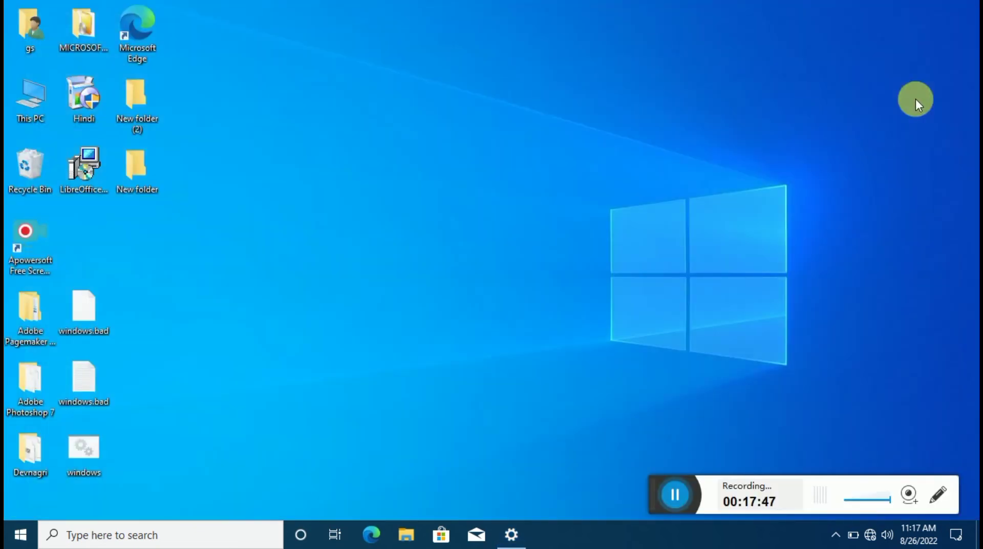
Reopen the Personalization settings from the desktop, open High contrast settings, and look through its theme and color options.
right_click(539, 136)
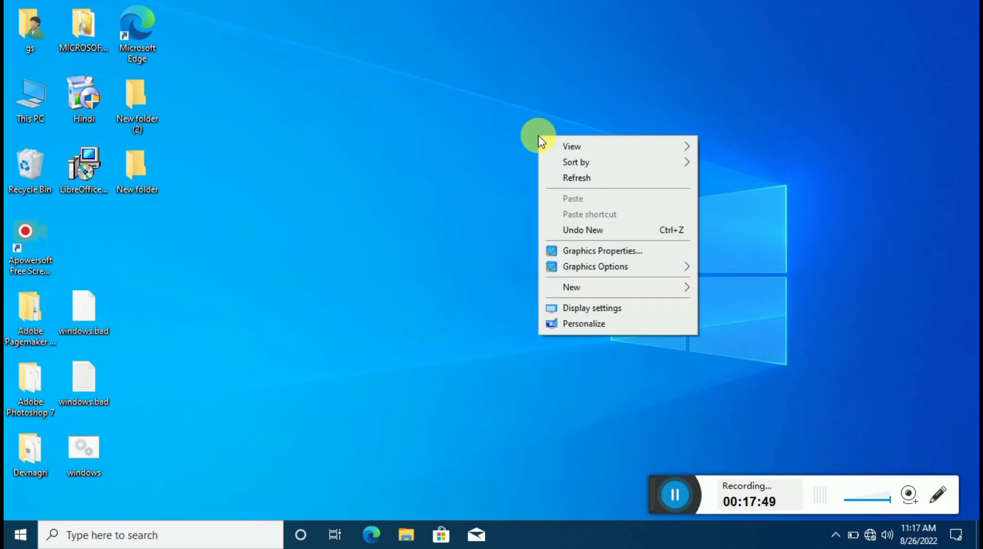
left_click(589, 324)
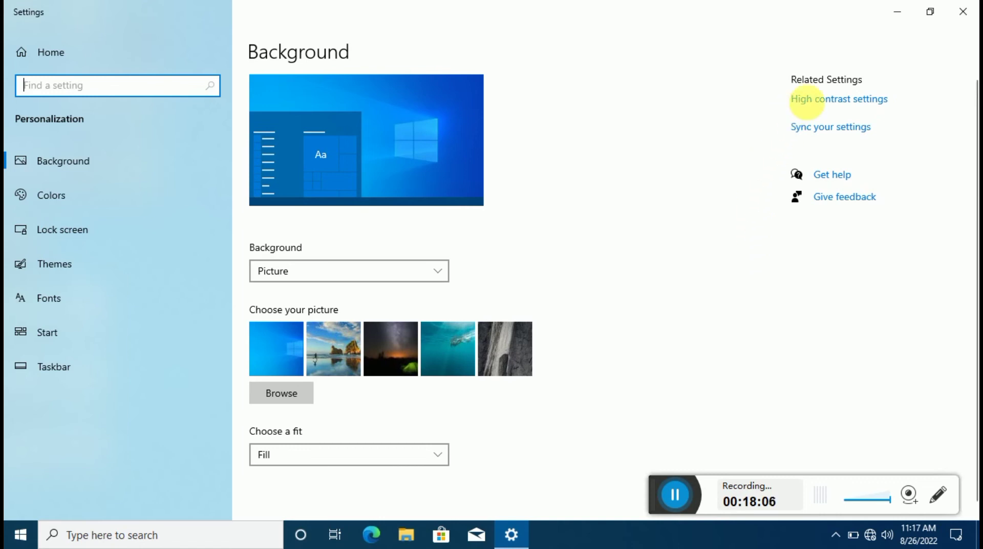
left_click(842, 105)
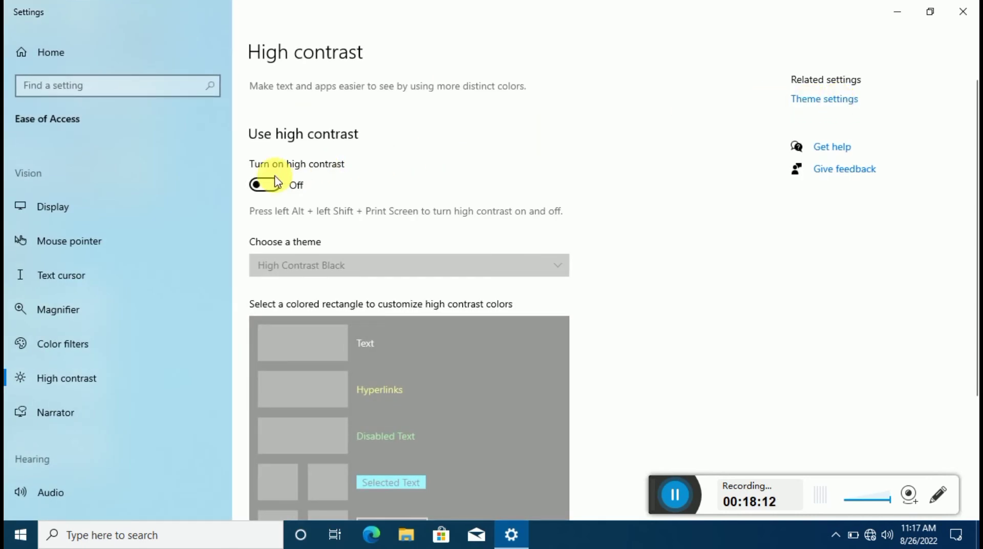
scroll(355, 313, "down", 3)
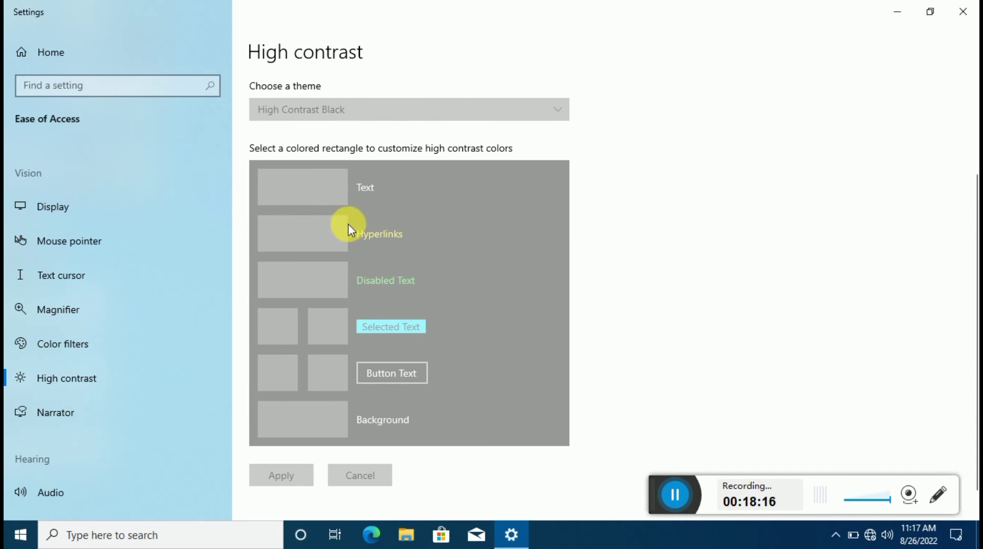
scroll(342, 247, "down", 1)
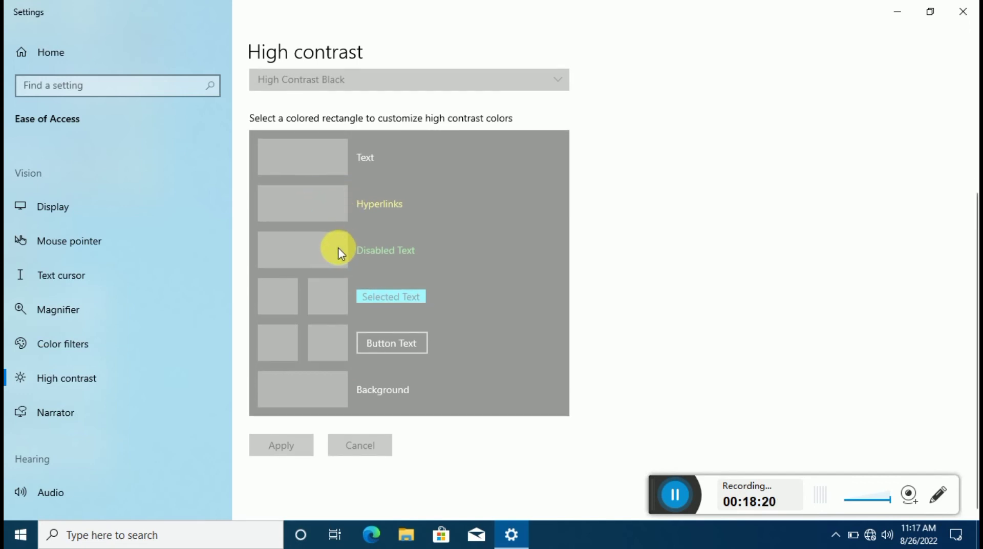
Open the Mouse pointer settings, enlarge the pointer size, and return it to the smallest size.
left_click(72, 239)
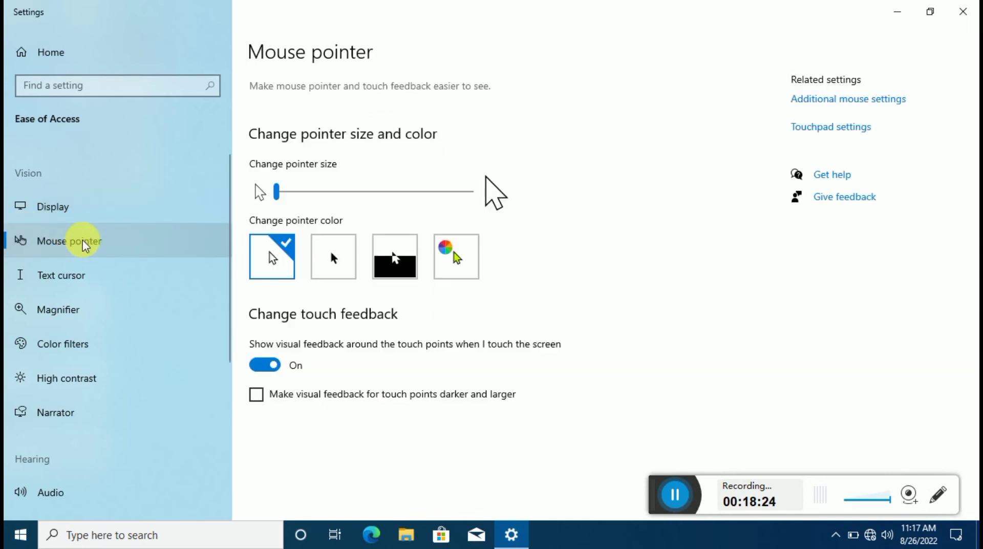
left_click(276, 193)
mouse_move(274, 193)
left_mouse_down()
mouse_move(373, 191)
mouse_move(264, 195)
left_mouse_up()
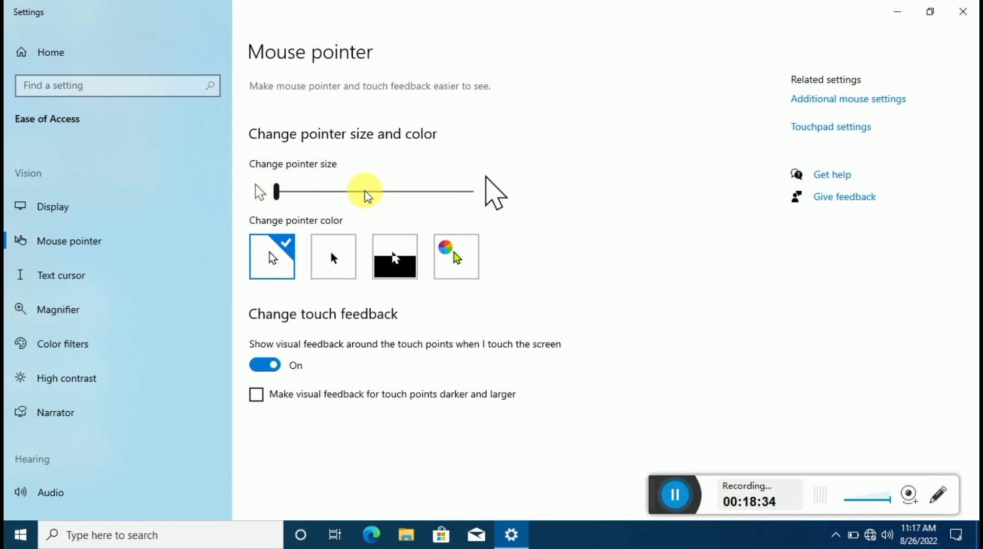
left_click_drag(344, 193, 410, 193)
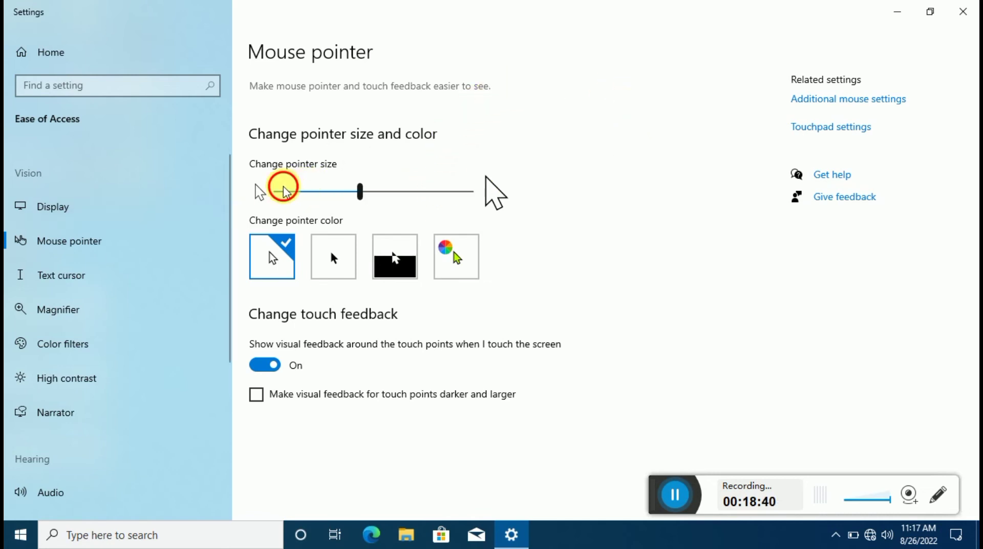
left_click_drag(276, 189, 257, 187)
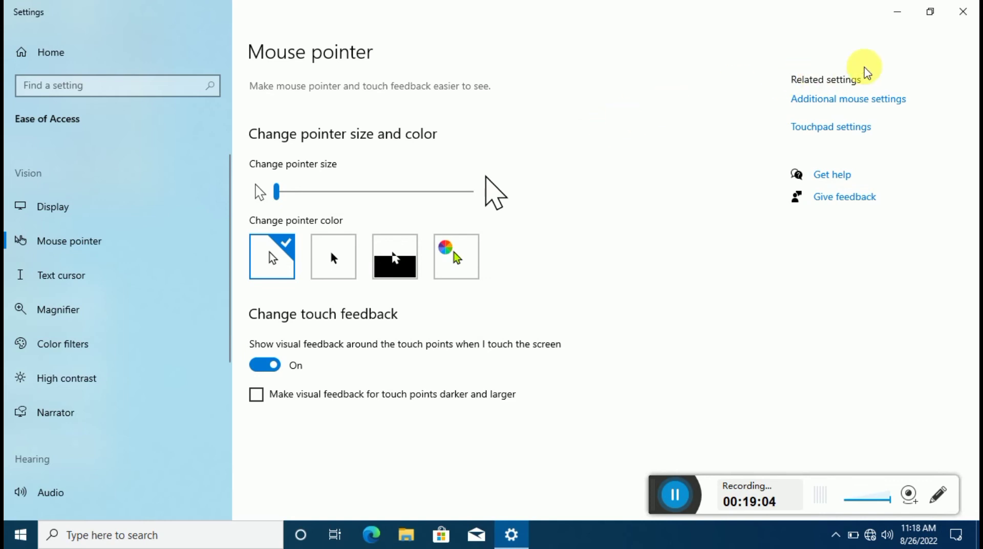
Close the Mouse pointer settings and refresh the desktop.
left_click(963, 11)
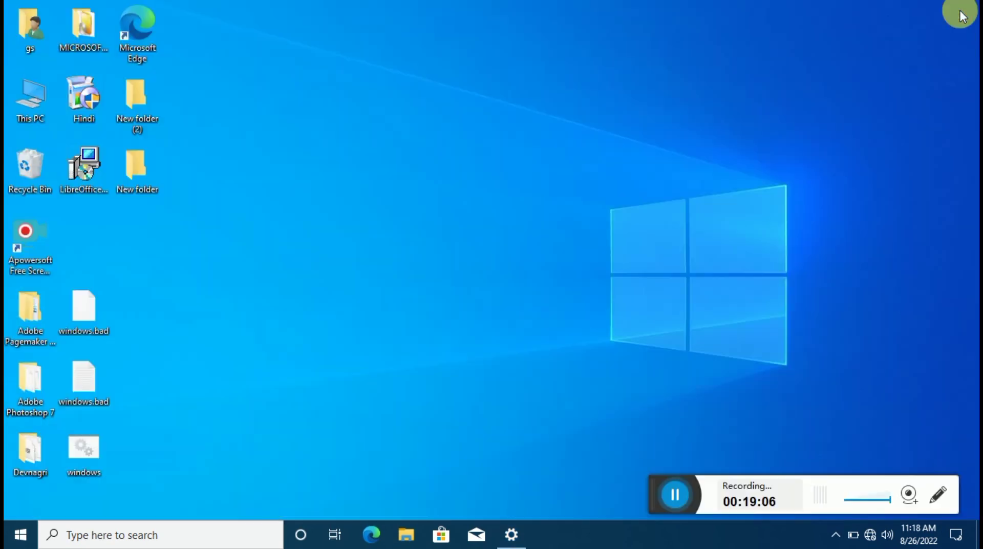
right_click(498, 126)
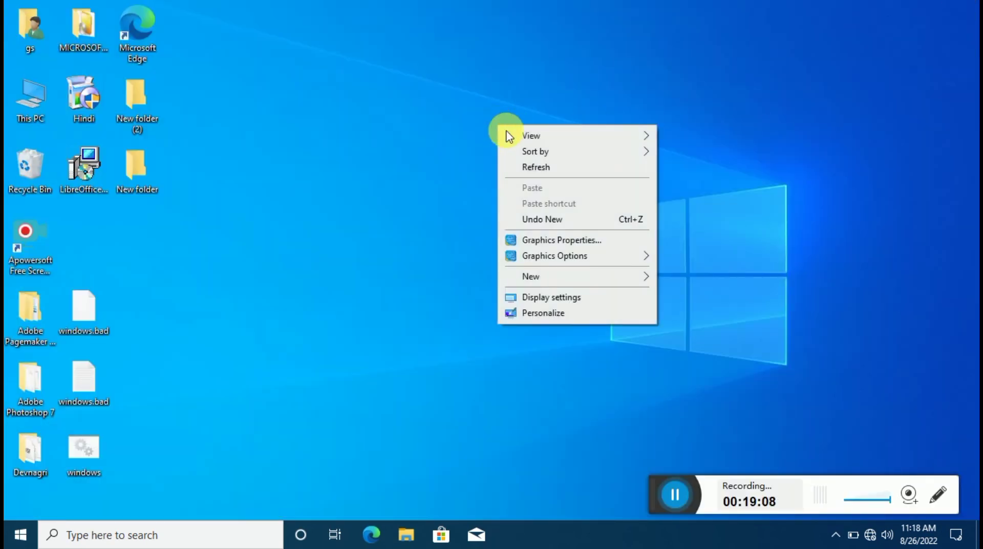
left_click(538, 168)
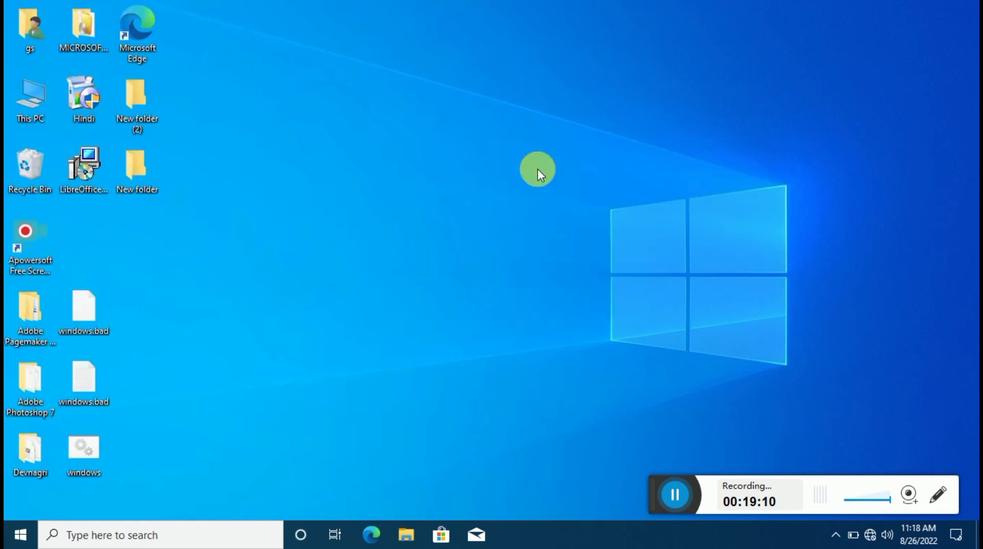
Open Desktop Icon Settings by way of the Personalization, High contrast and Theme settings, minimize Settings, and move the dialog clear of the desktop icons.
left_click(21, 534)
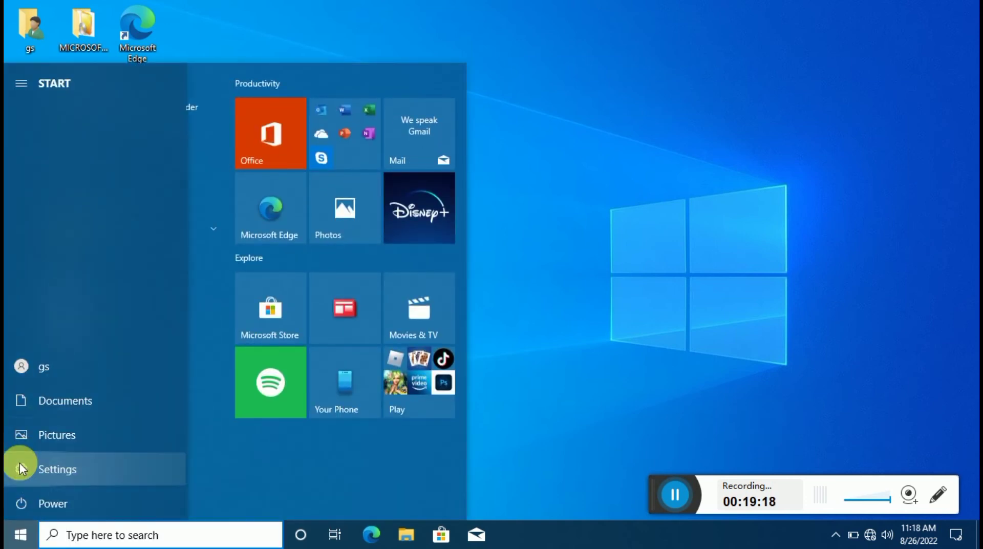
left_click(23, 468)
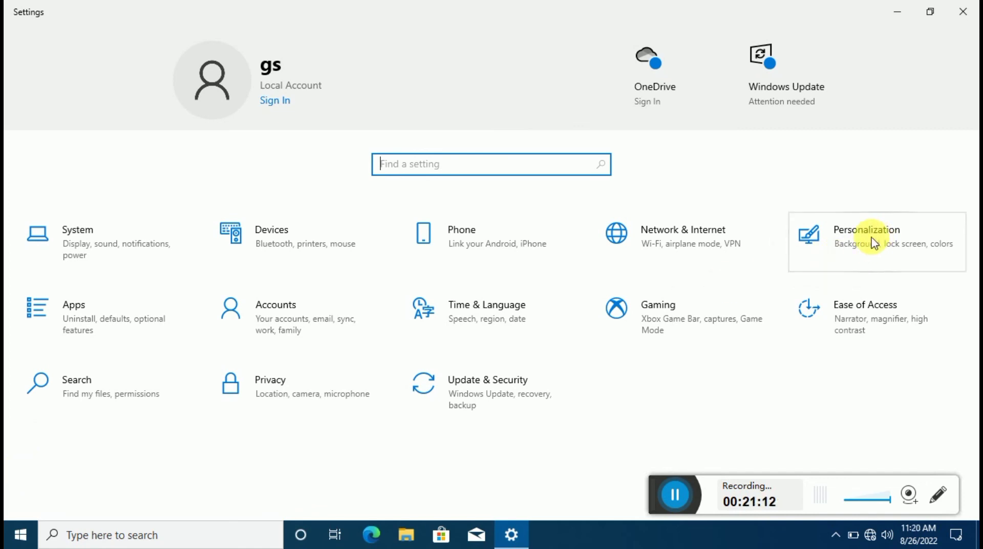
left_click(851, 246)
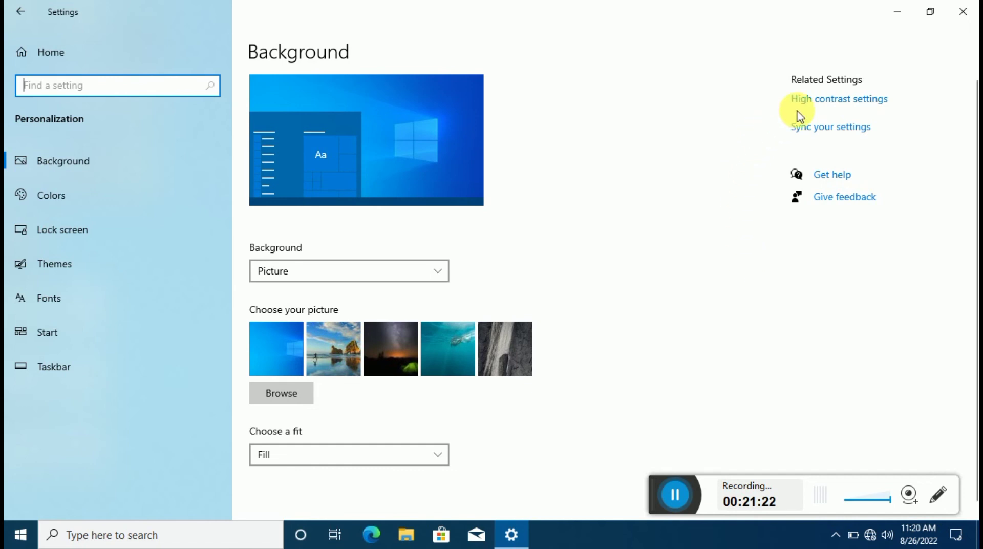
left_click(842, 104)
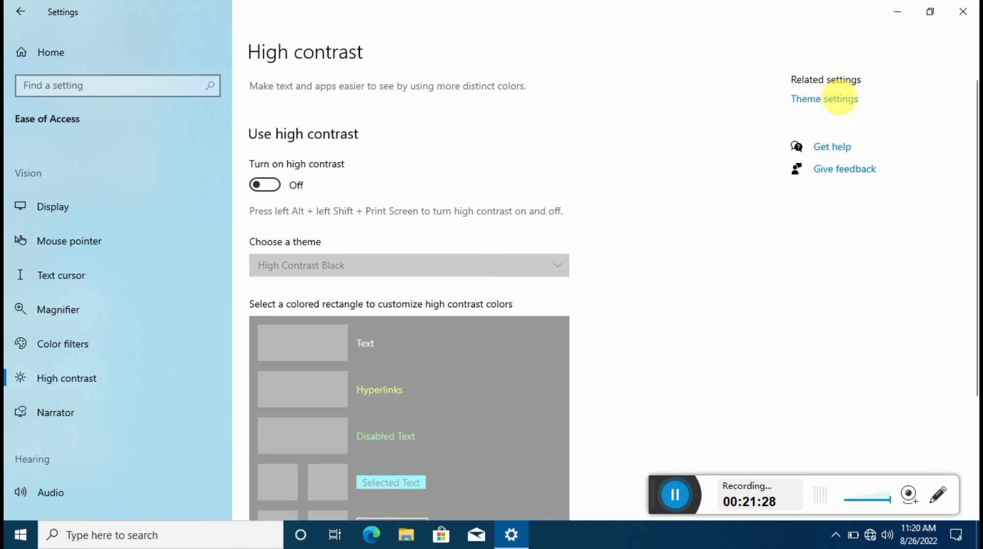
left_click(828, 100)
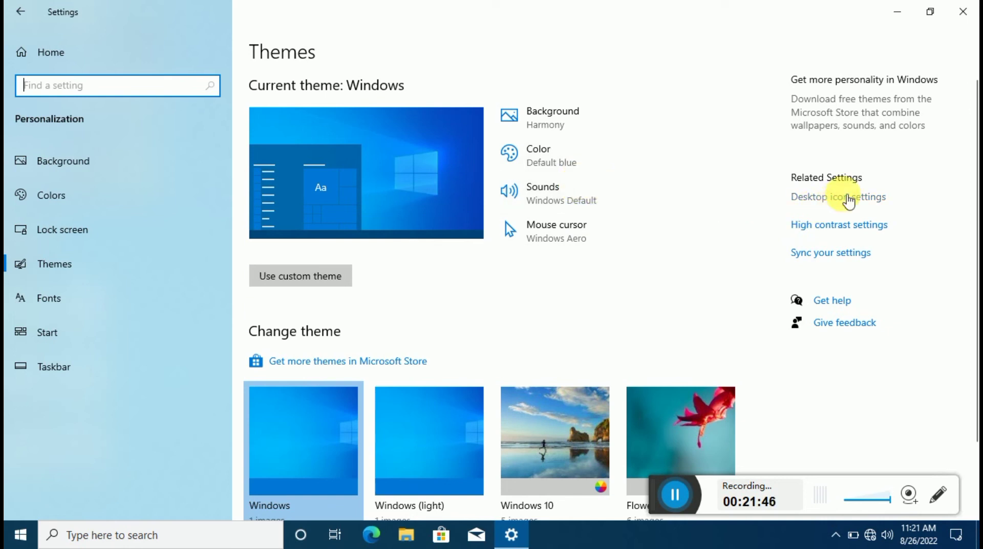
left_click(848, 200)
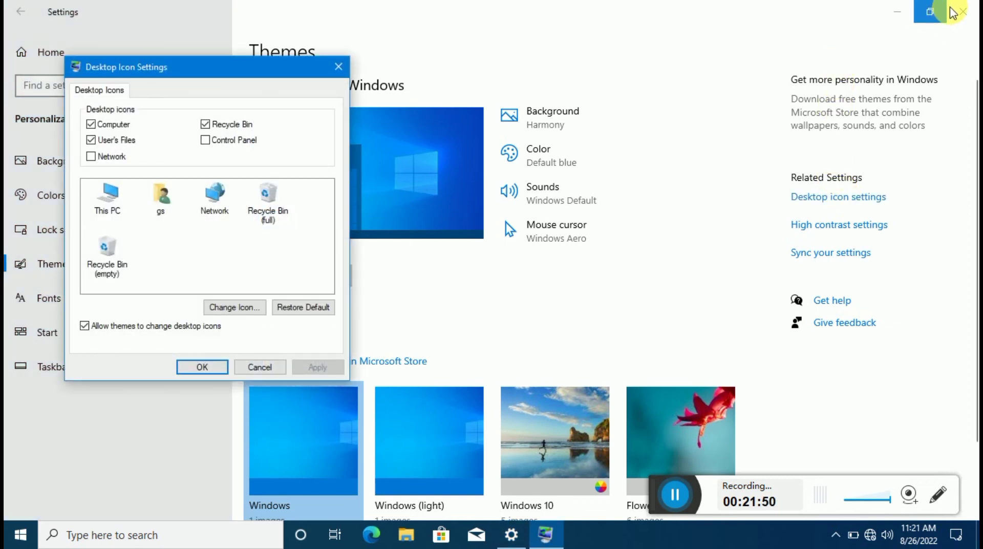
left_click(901, 12)
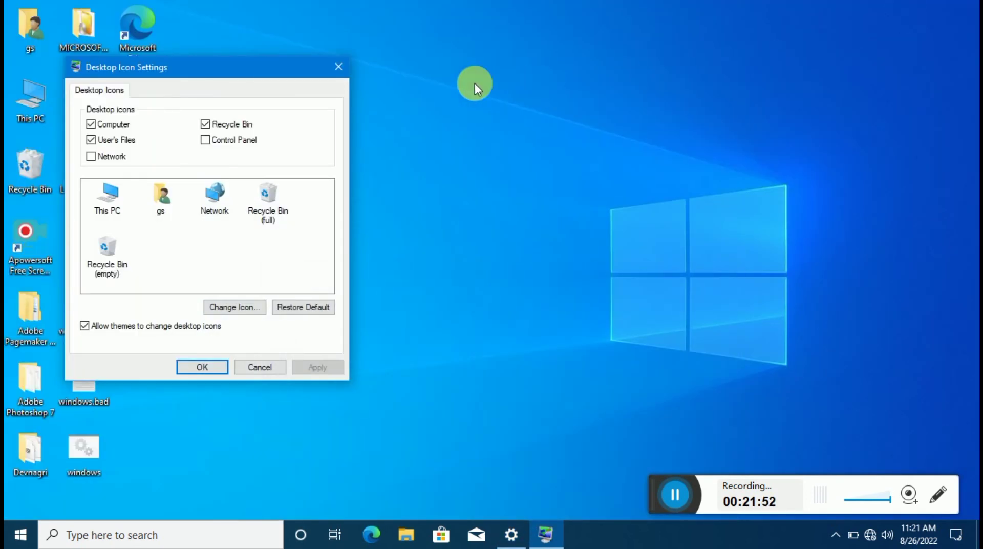
left_click_drag(244, 71, 561, 61)
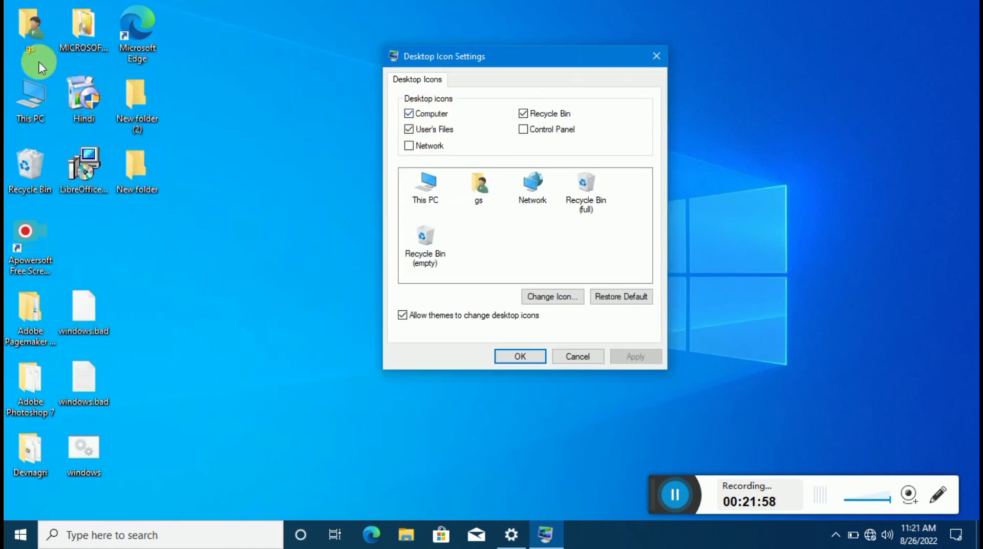
Hide the Computer, User's Files and Recycle Bin desktop icons and apply the change.
left_click(40, 112)
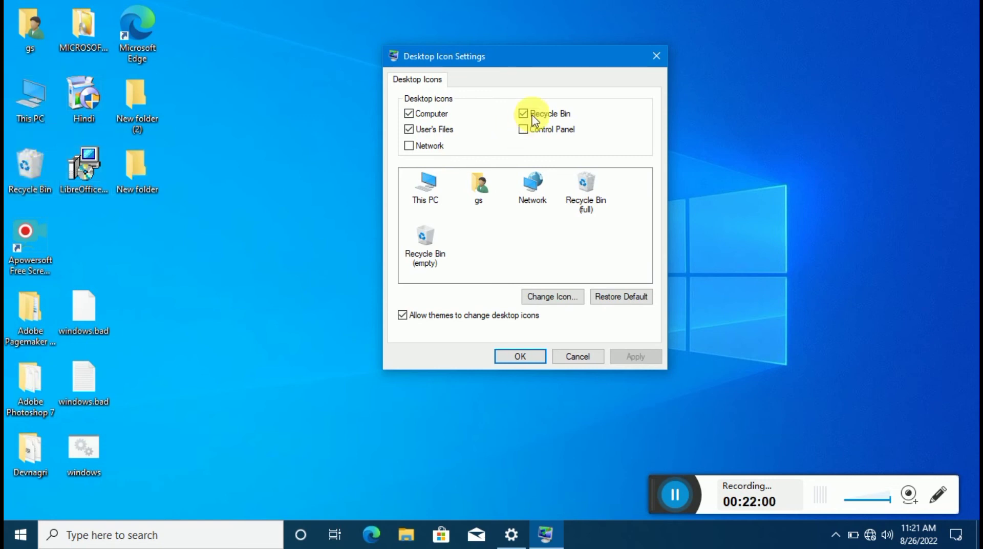
left_click(524, 114)
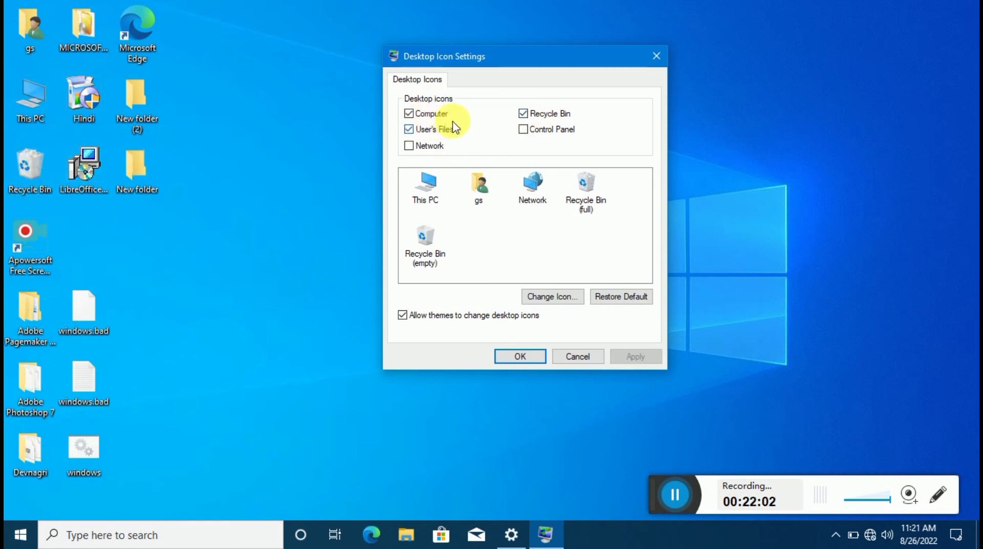
left_click(421, 117)
left_click(419, 126)
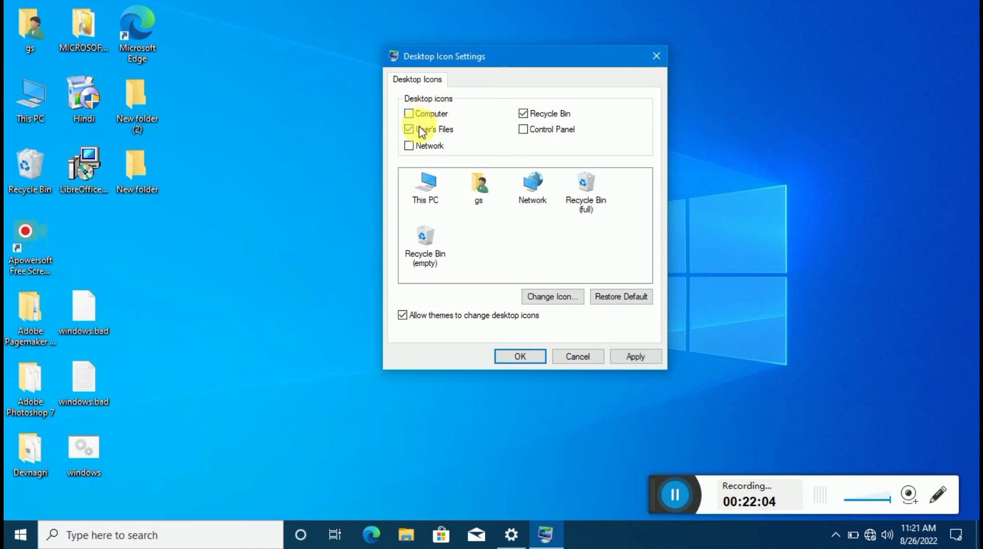
left_click(546, 114)
left_click(633, 358)
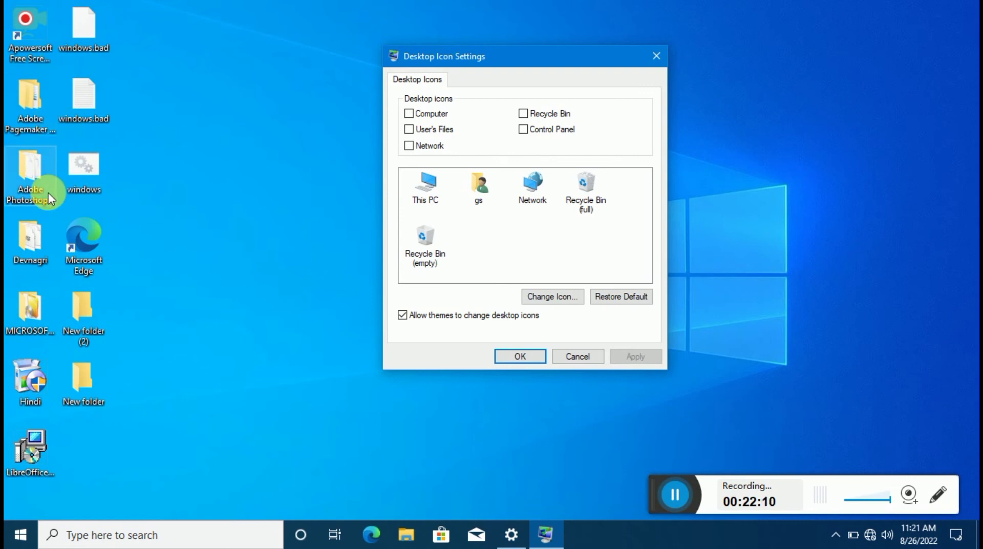
Show the Computer, User's Files, Network, Recycle Bin and Control Panel icons on the desktop and apply the change.
left_click(409, 114)
left_click(409, 129)
left_click(409, 145)
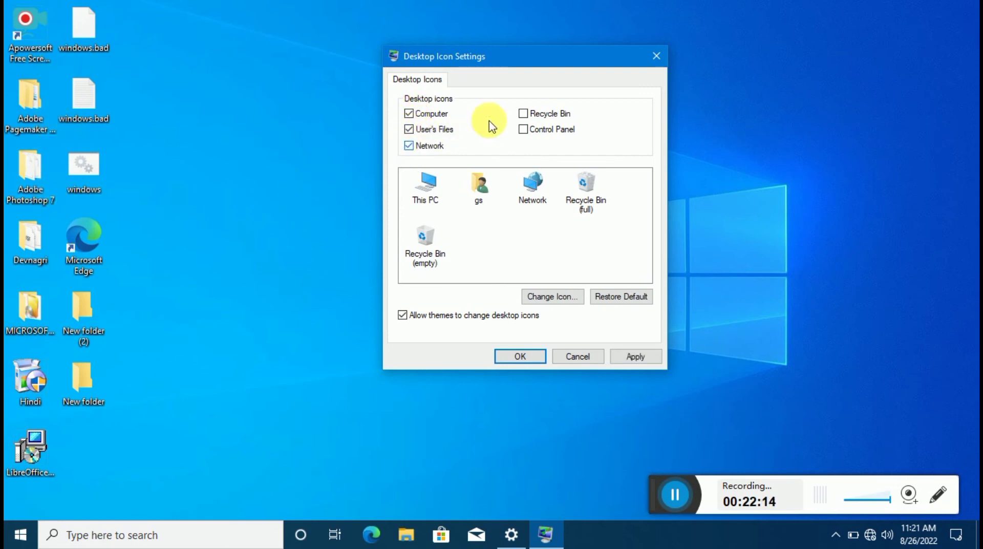
left_click(524, 113)
left_click(524, 129)
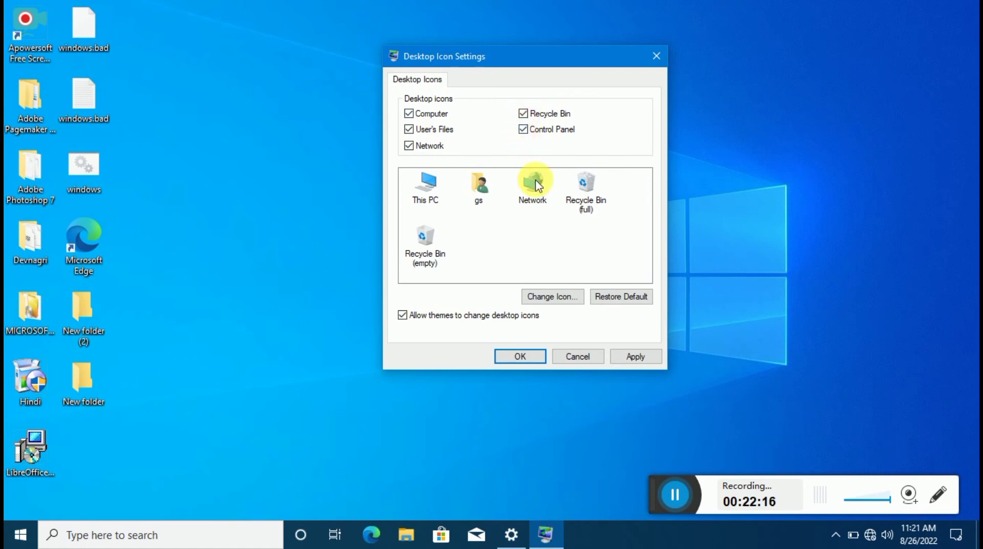
left_click(635, 357)
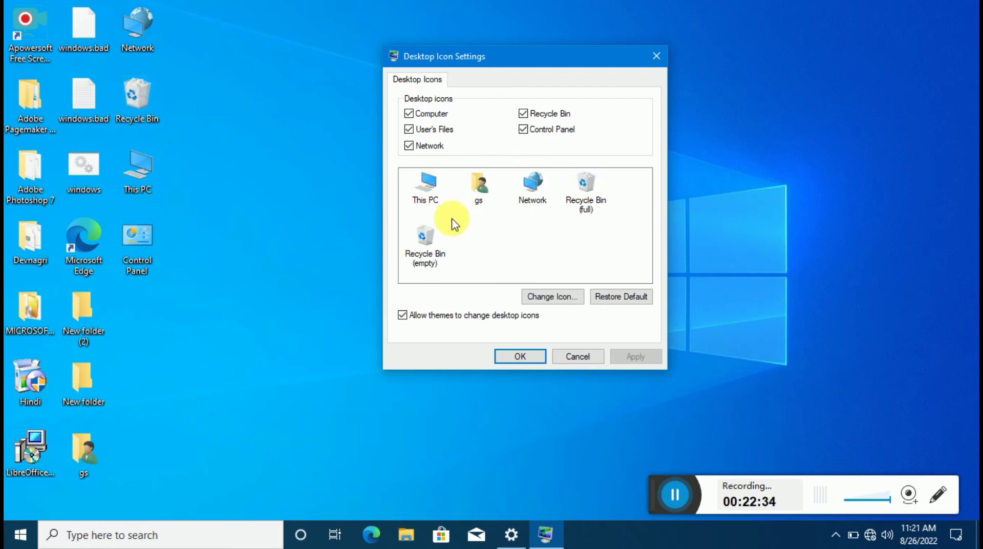
Change the This PC icon to the monitor with a globe from imageres.dll, apply it, close Desktop Icon Settings, and refresh the desktop.
left_click(434, 196)
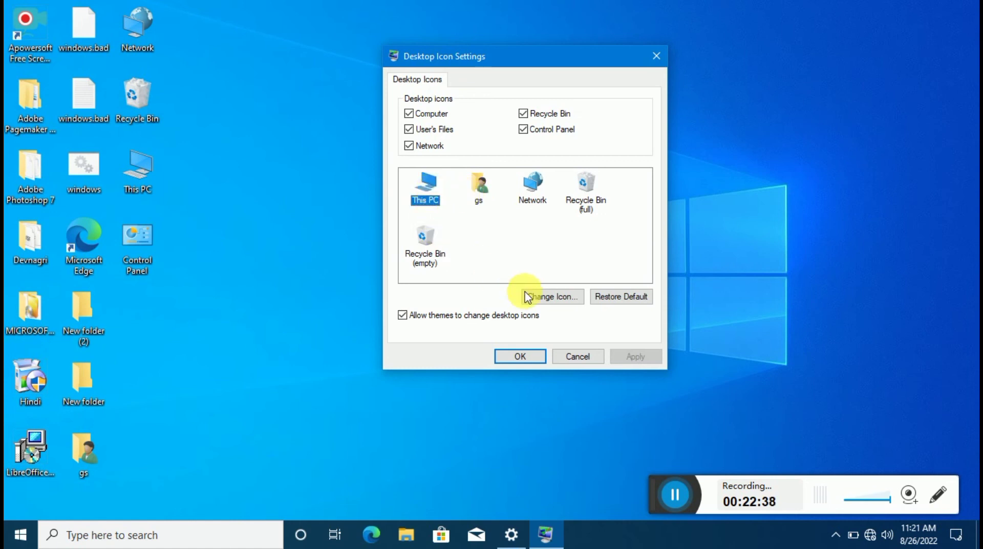
left_click(539, 299)
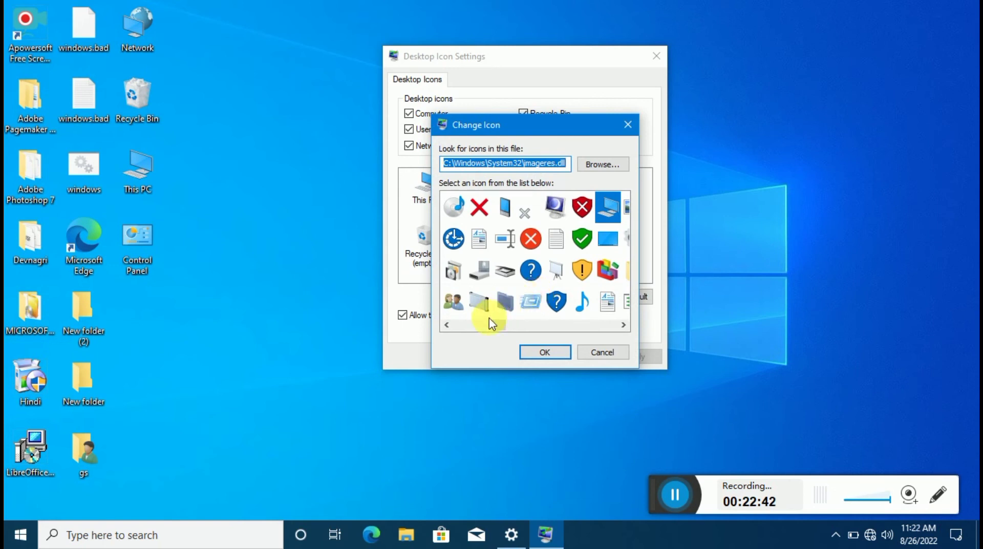
left_click_drag(494, 328, 450, 330)
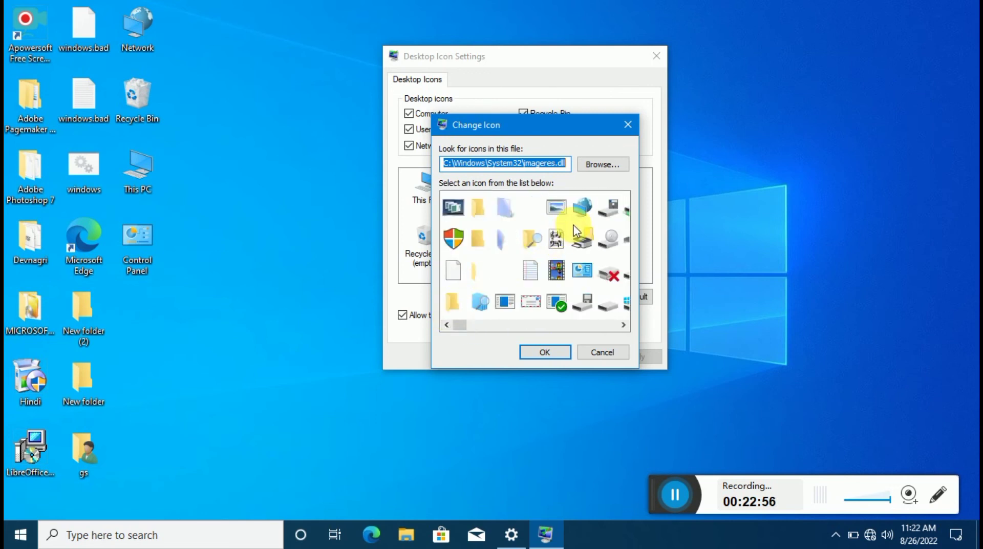
left_click(587, 214)
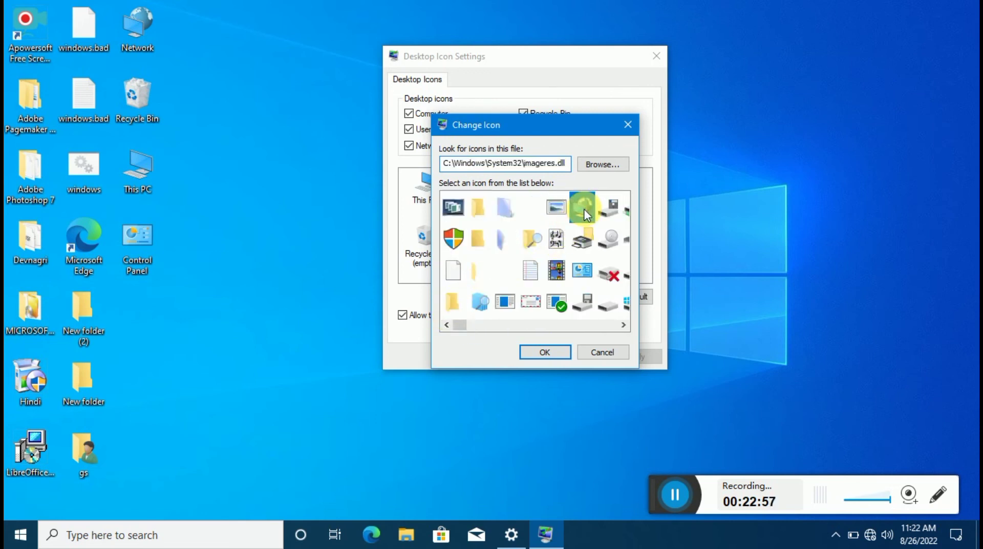
left_click(545, 351)
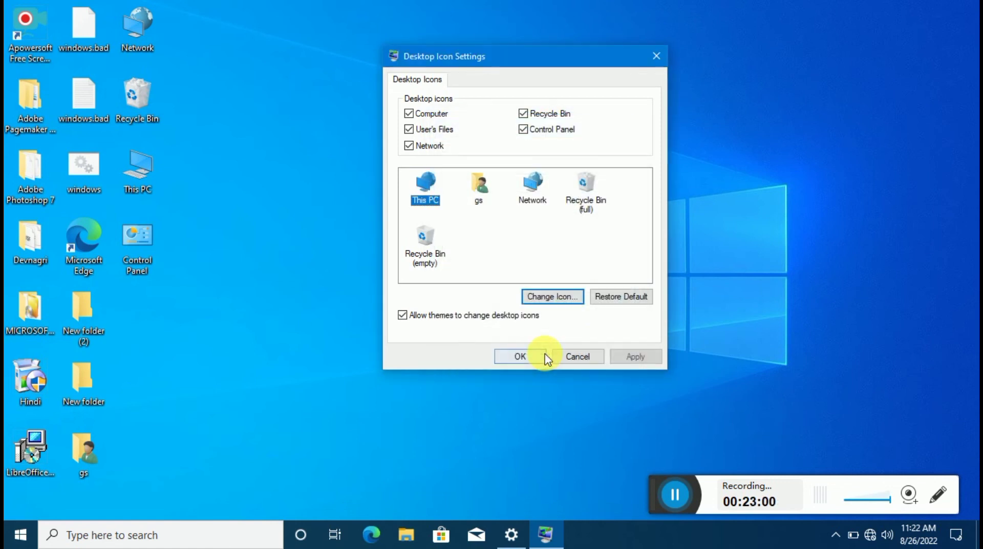
left_click(634, 358)
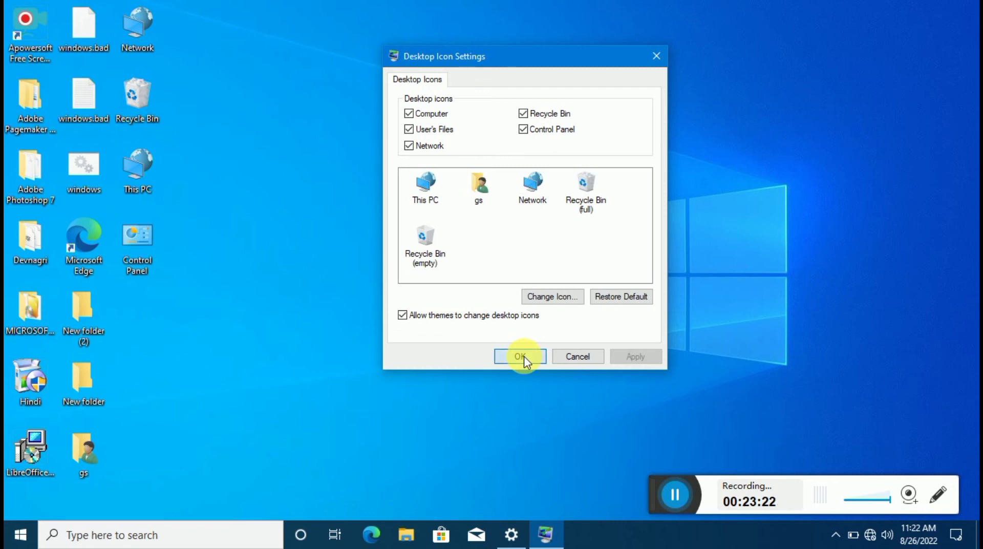
left_click(520, 356)
right_click(343, 152)
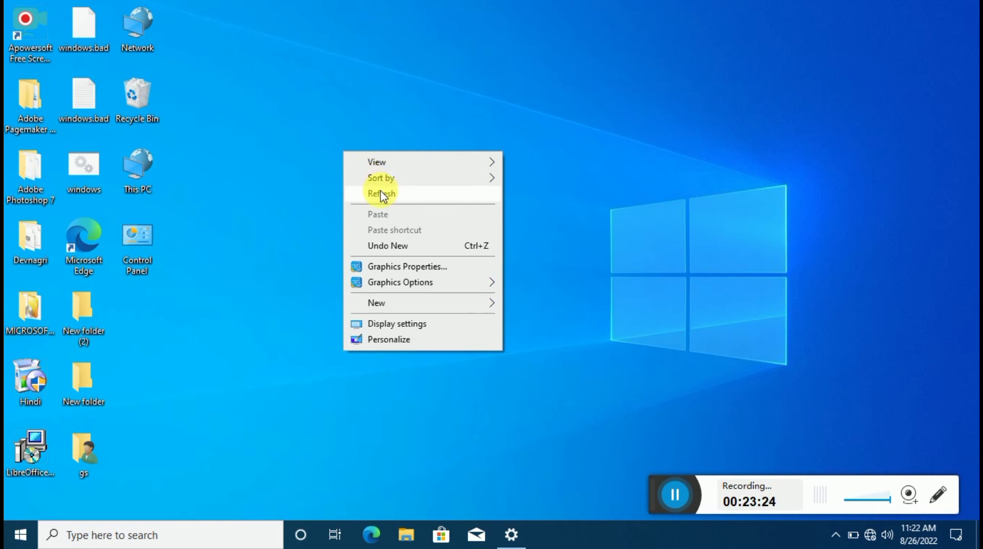
left_click(382, 195)
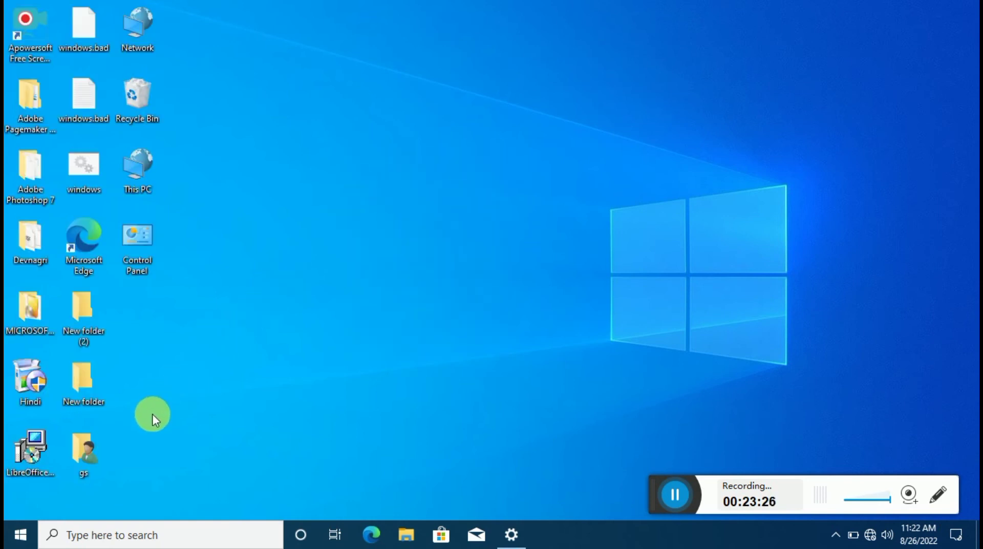
Customize the desktop folder "New folder" with the red power symbol icon from SHELL32.dll, apply it, and close its properties.
right_click(87, 390)
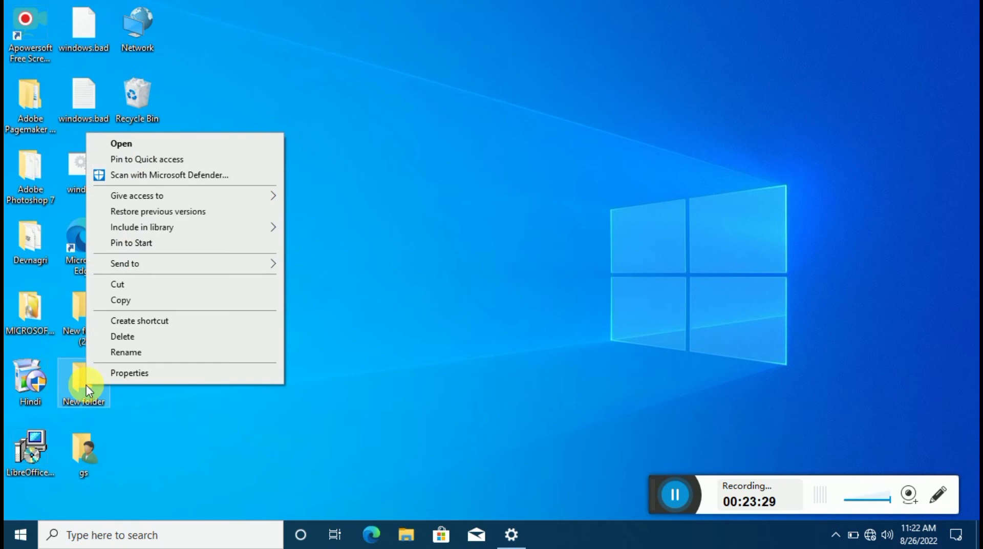
left_click(128, 375)
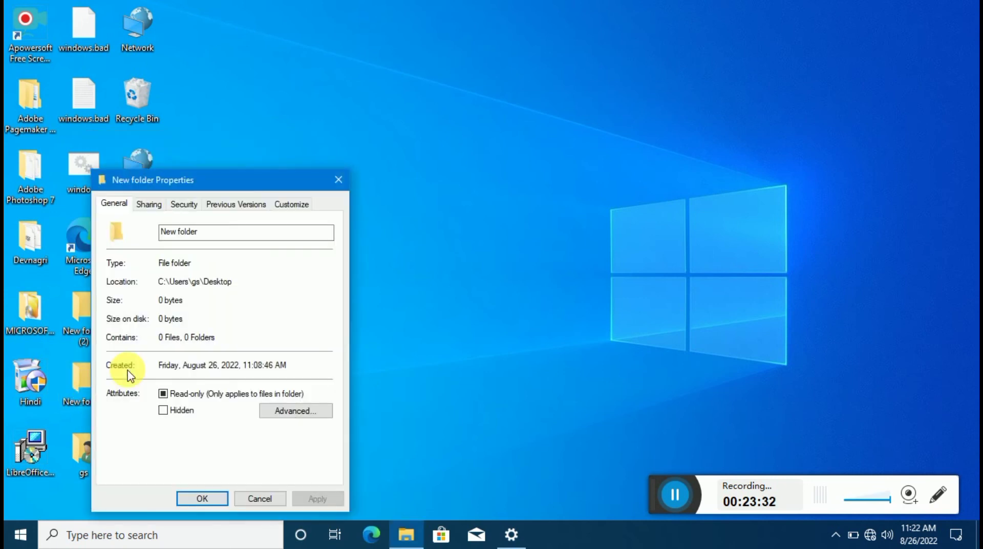
left_click_drag(257, 177, 309, 104)
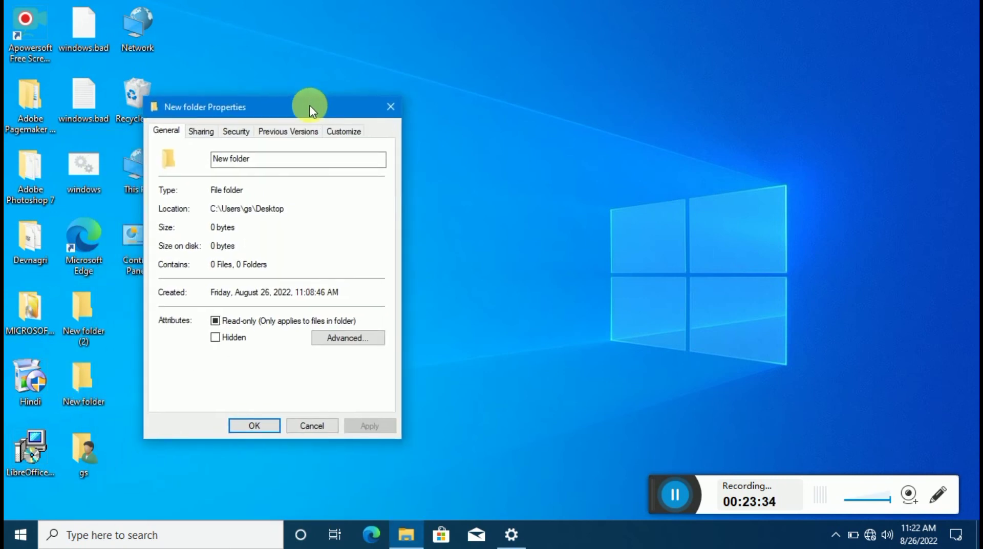
left_click(345, 132)
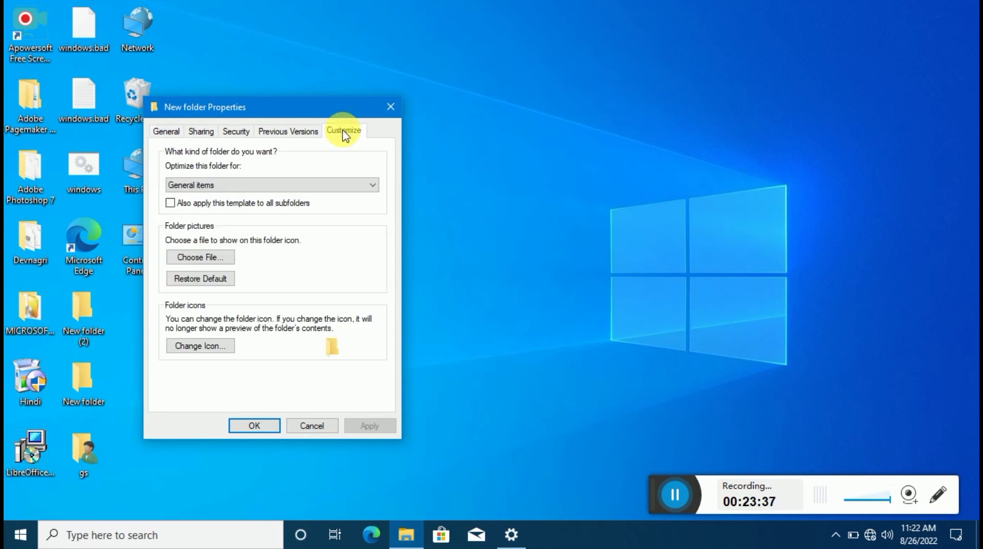
left_click(198, 348)
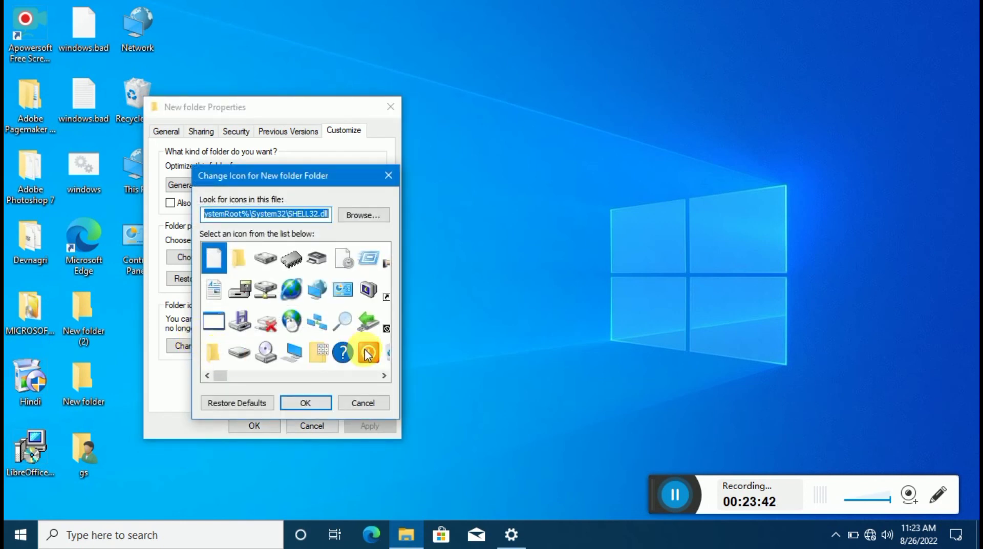
left_click(369, 351)
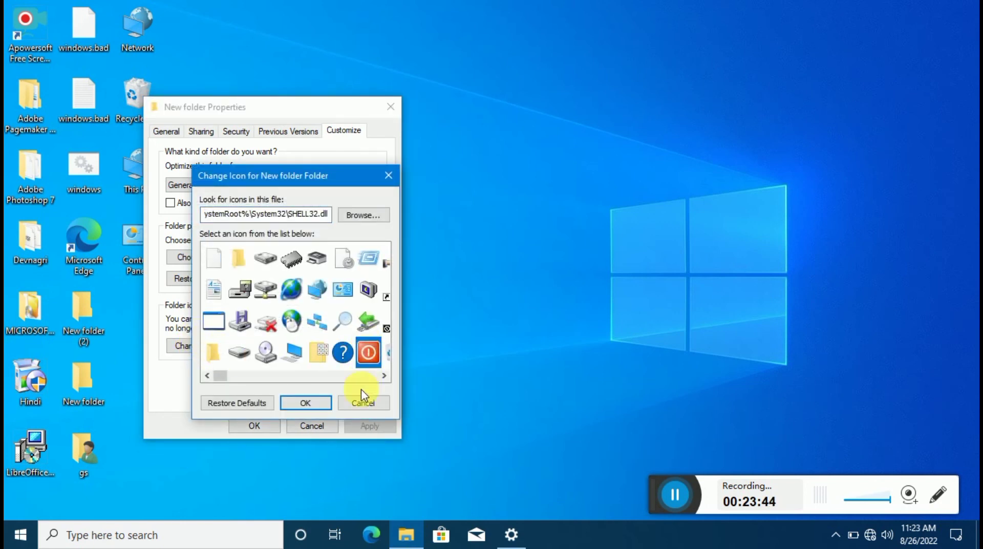
left_click(298, 403)
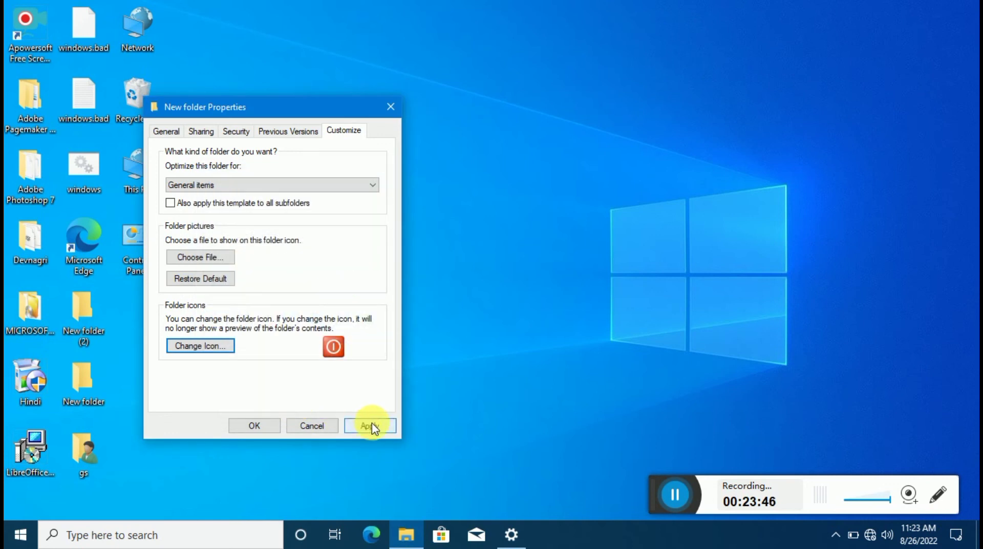
left_click(371, 425)
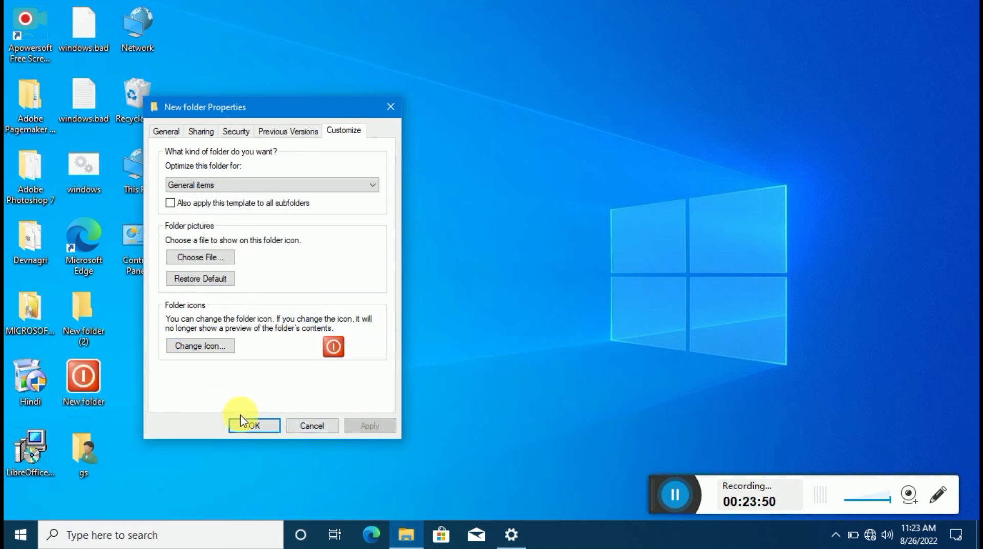
left_click(258, 428)
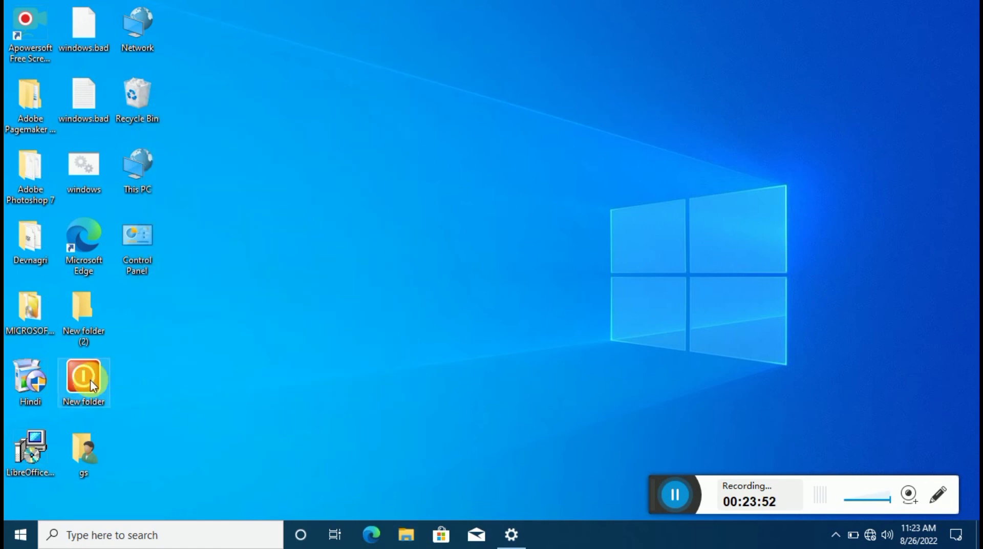
Examine the security permissions of the desktop folder "New folder", including its editable permissions, and close its properties without changes.
right_click(90, 380)
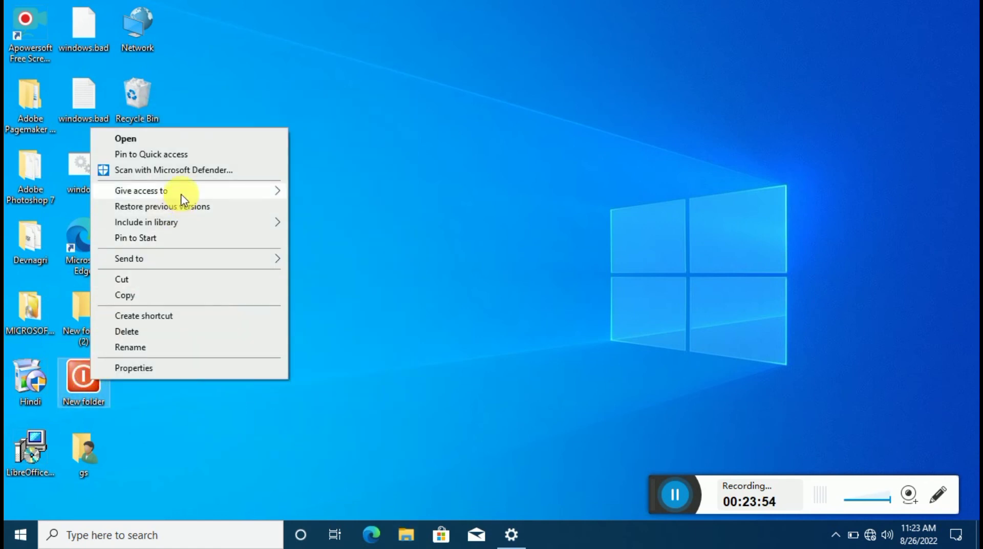
left_click(148, 368)
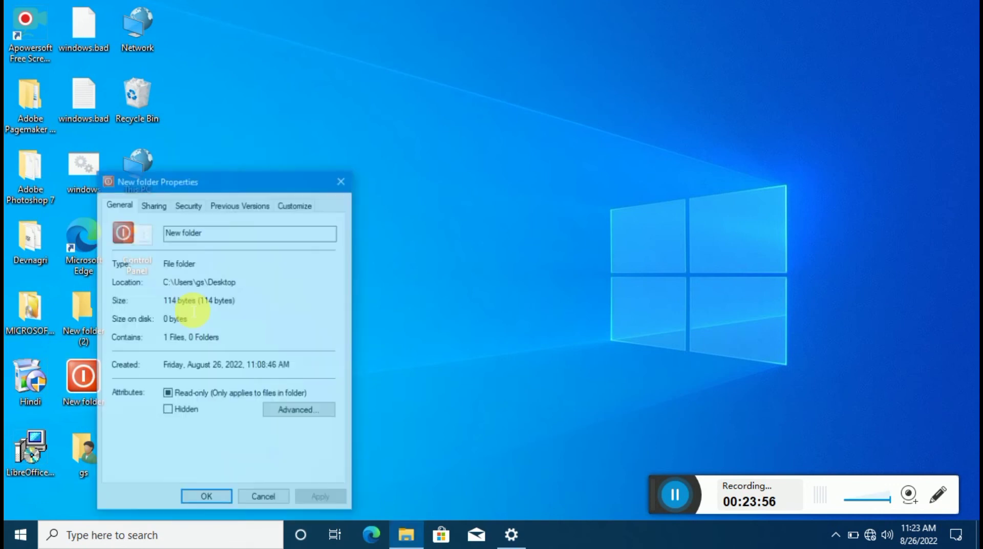
left_click(188, 203)
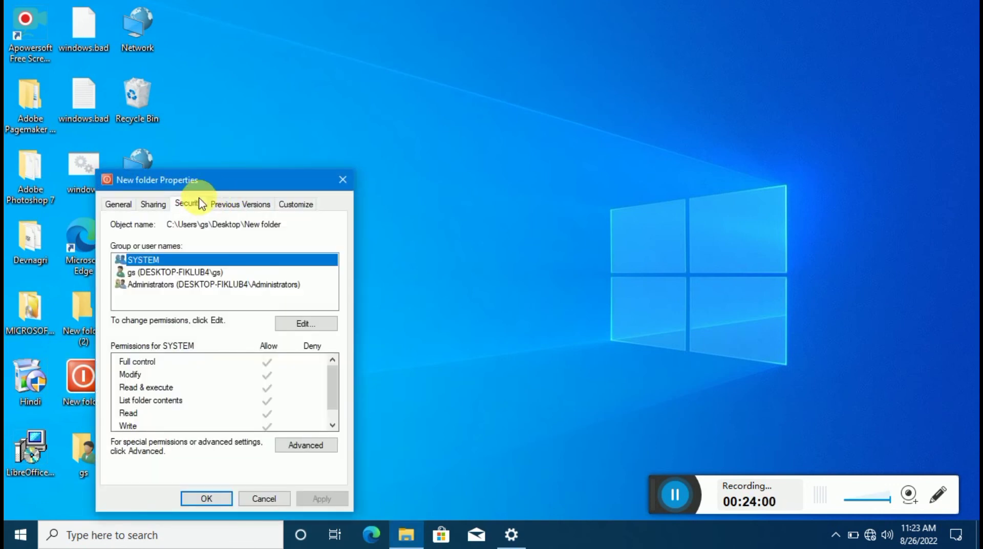
left_click(318, 322)
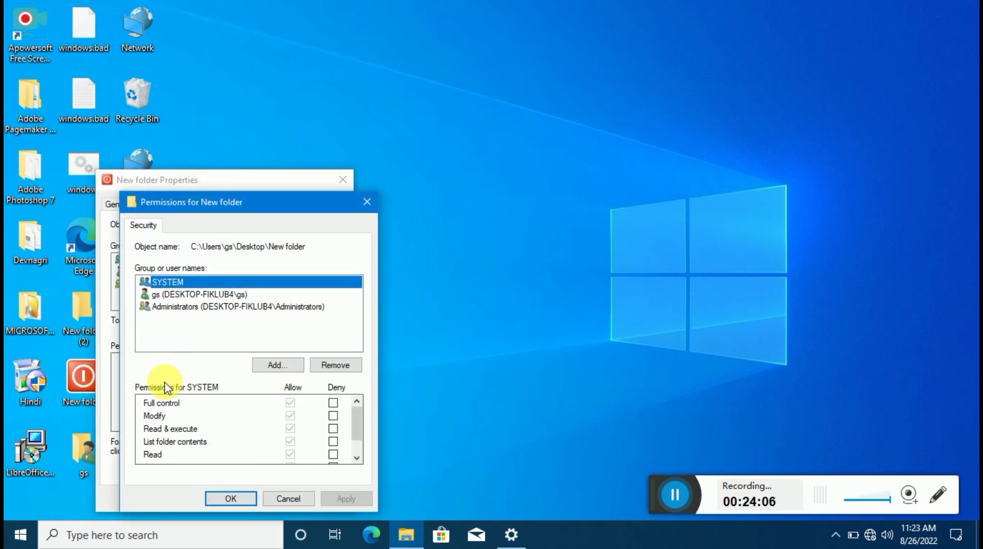
left_click(366, 201)
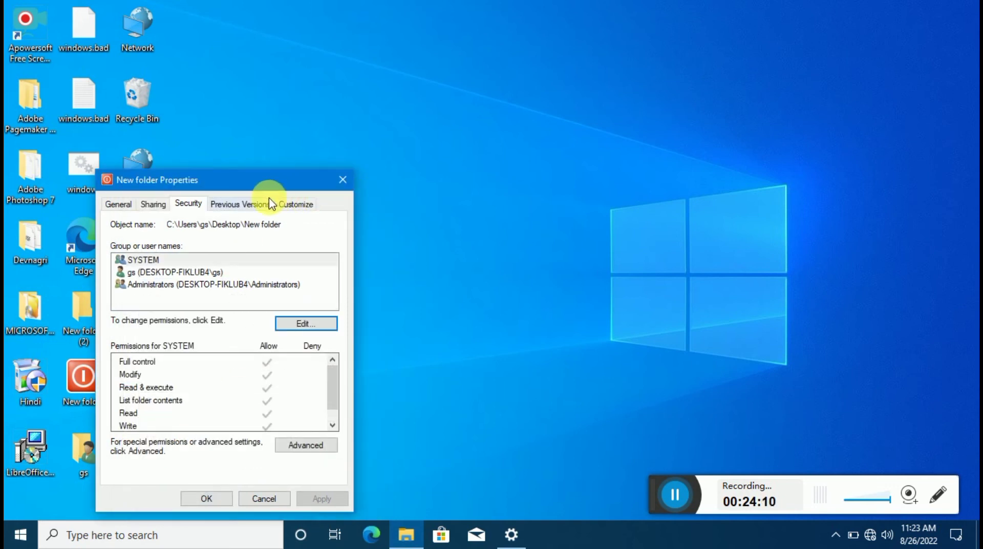
left_click(334, 193)
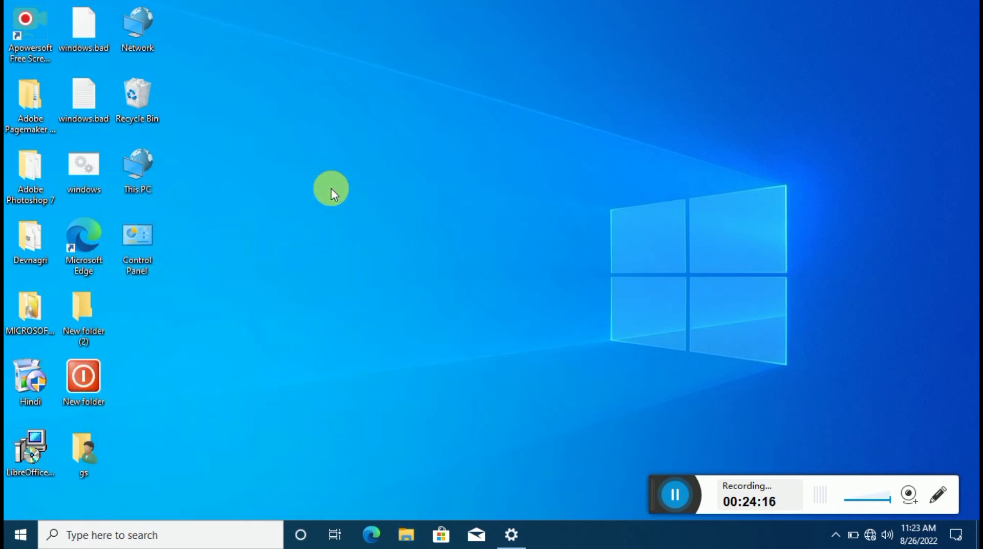